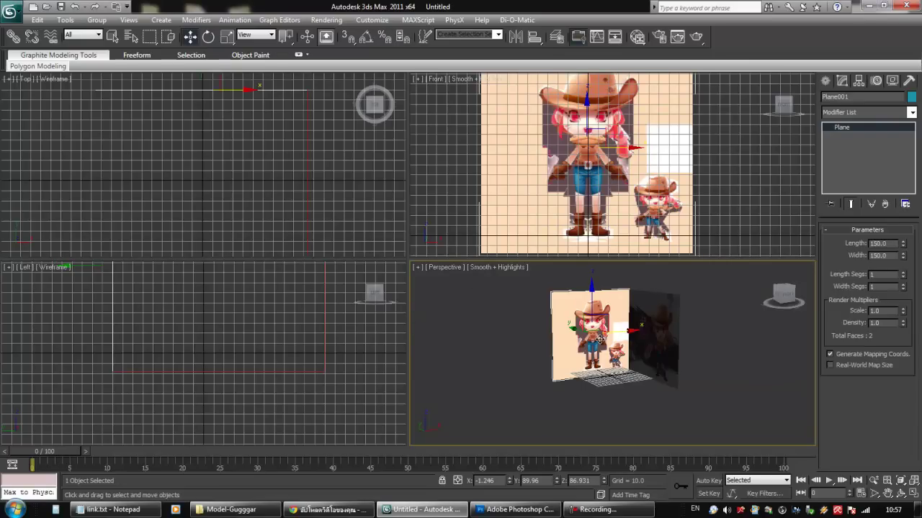
- Hide the grid in the Front viewport so that only the character reference image shows
middle_click_drag(600, 340, 607, 361)
middle_click_drag(272, 328, 272, 383)
scroll(274, 367, "down", 2)
middle_click_drag(286, 341, 278, 367)
middle_click_drag(611, 156, 627, 156)
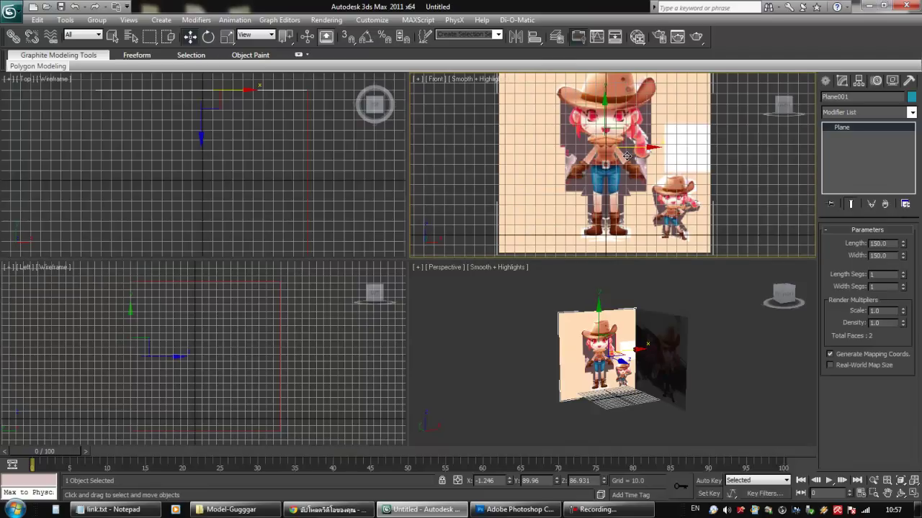
key("g")
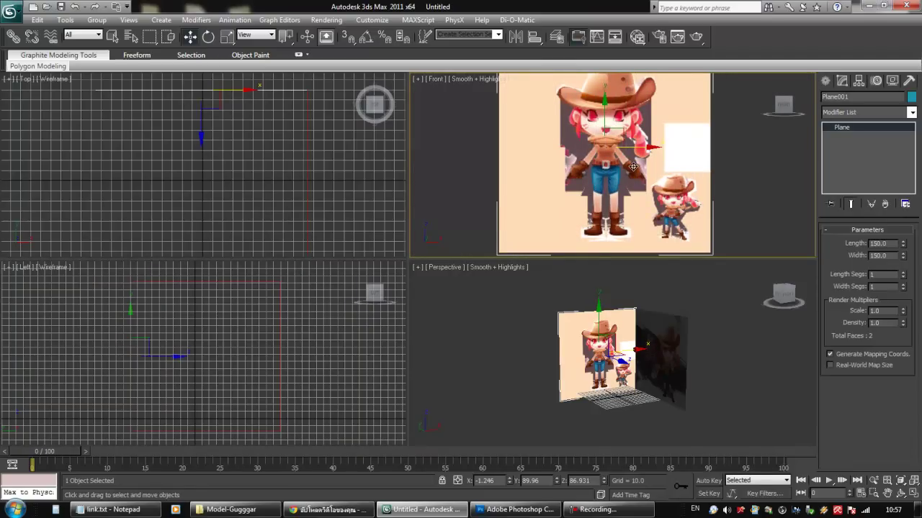
middle_click_drag(633, 167, 634, 186)
key("g")
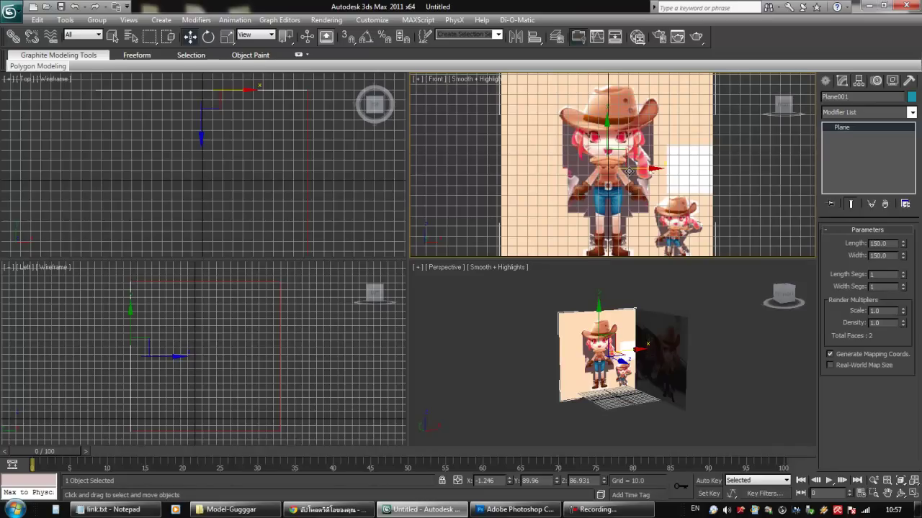
key("g")
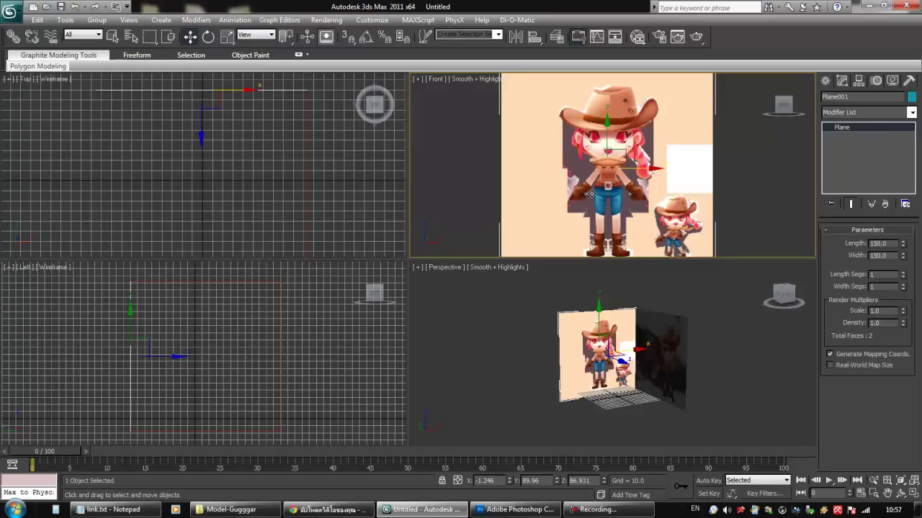
- Examine the front and side character reference images up close in a maximized viewport
middle_click_drag(589, 182, 623, 196, "alt")
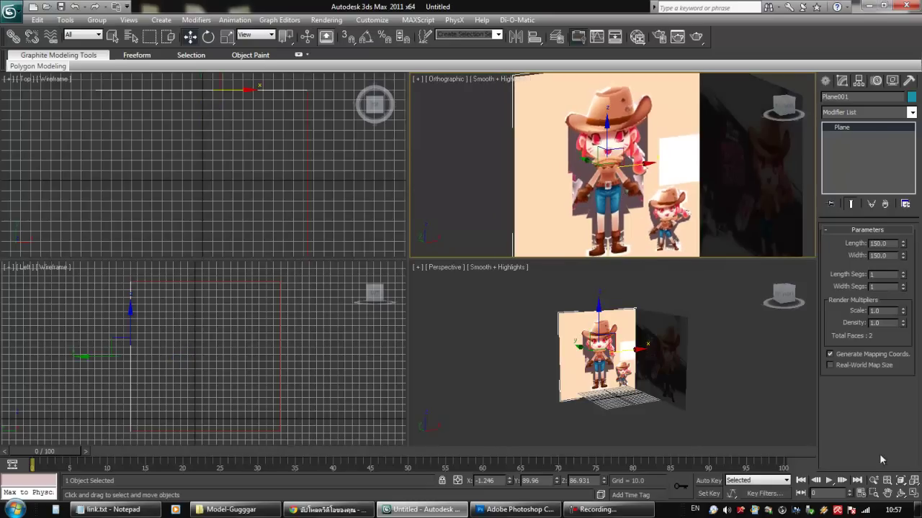
left_click(913, 493)
middle_click_drag(463, 200, 479, 177)
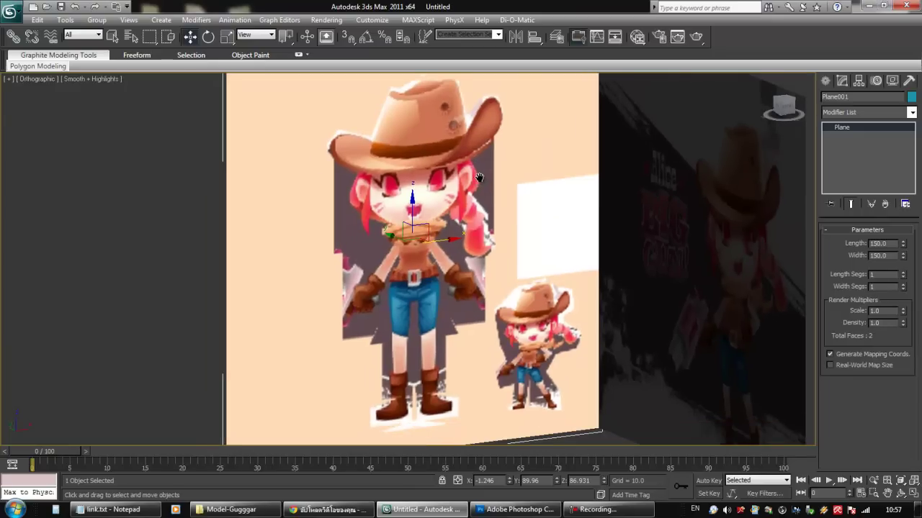
key("l")
middle_click_drag(455, 140, 448, 270)
middle_click_drag(489, 229, 452, 228)
scroll(452, 227, "up", 2)
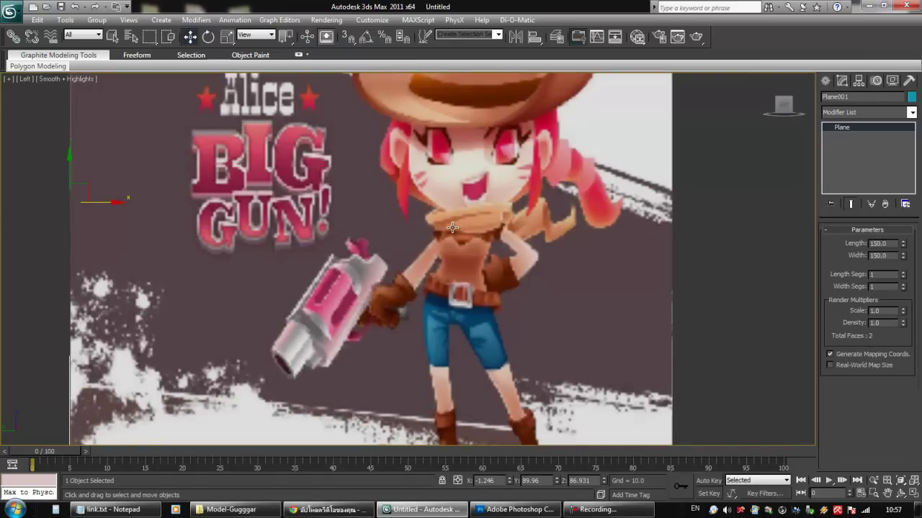
middle_click_drag(373, 435, 454, 241)
middle_click_drag(508, 139, 463, 253)
scroll(464, 253, "down", 3)
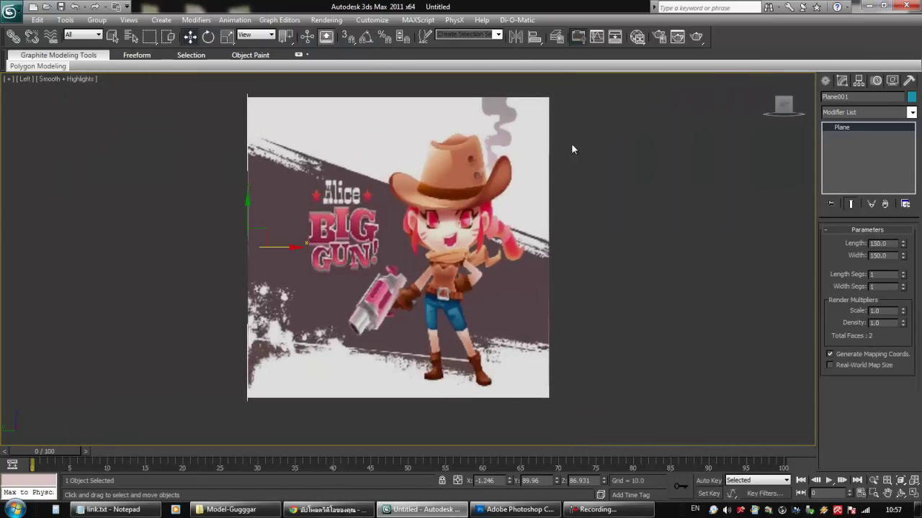
- Delete the side reference plane carrying the Alice Big Gun artwork, keeping the front reference plane
middle_click_drag(461, 216, 403, 225, "alt")
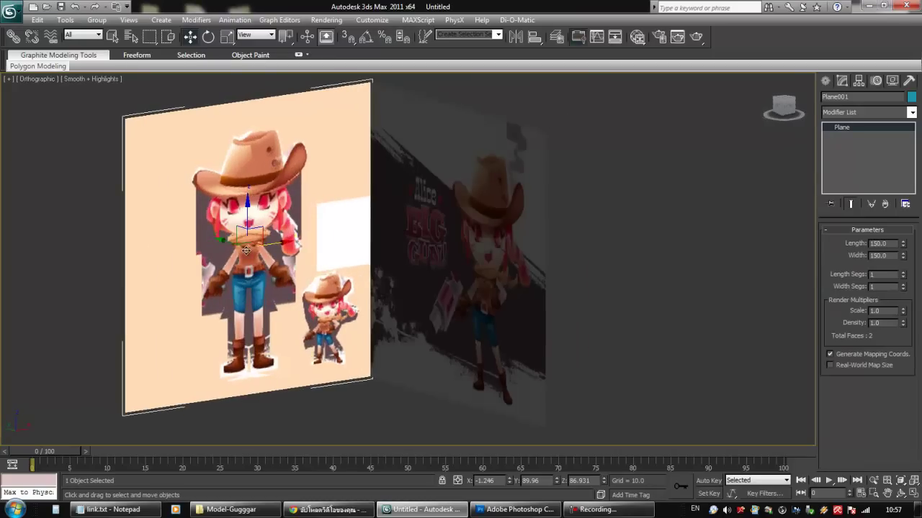
middle_click_drag(243, 265, 509, 223, "alt")
left_click(513, 242)
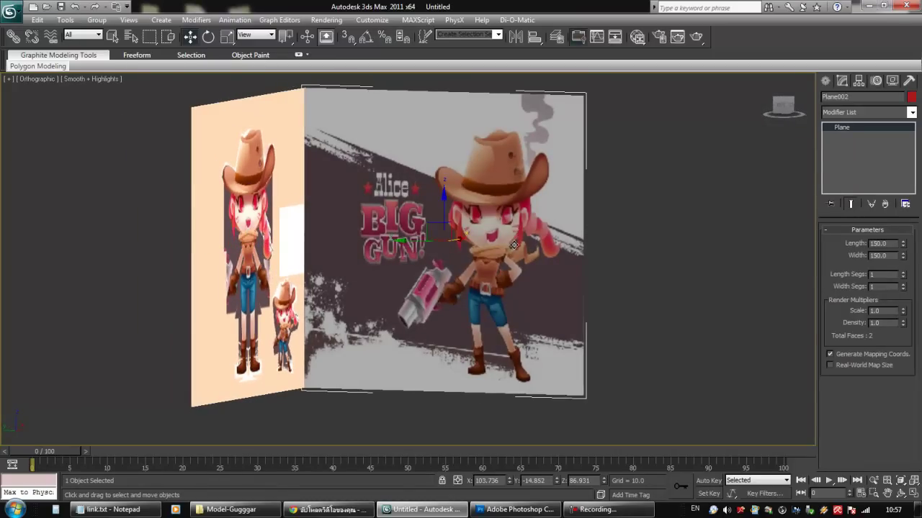
key("Delete")
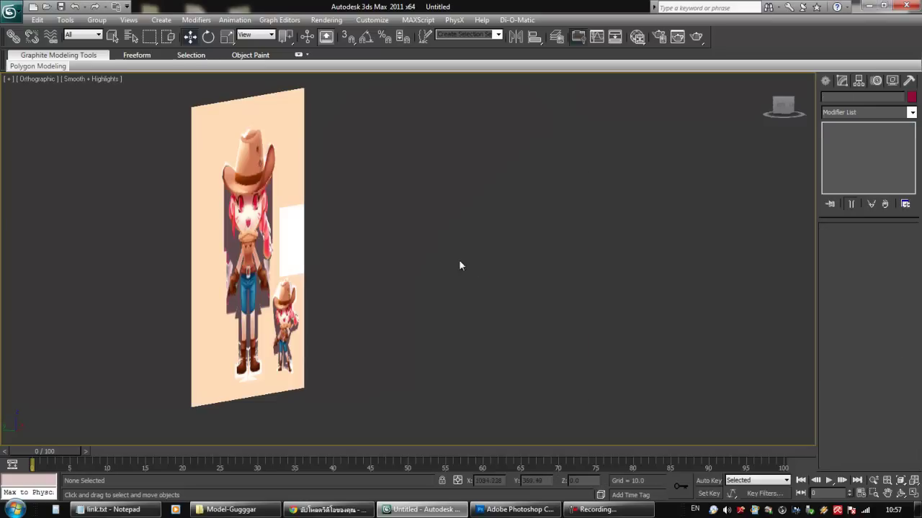
- Return to the four-viewport layout and maximize the wireframe Left viewport
key("l")
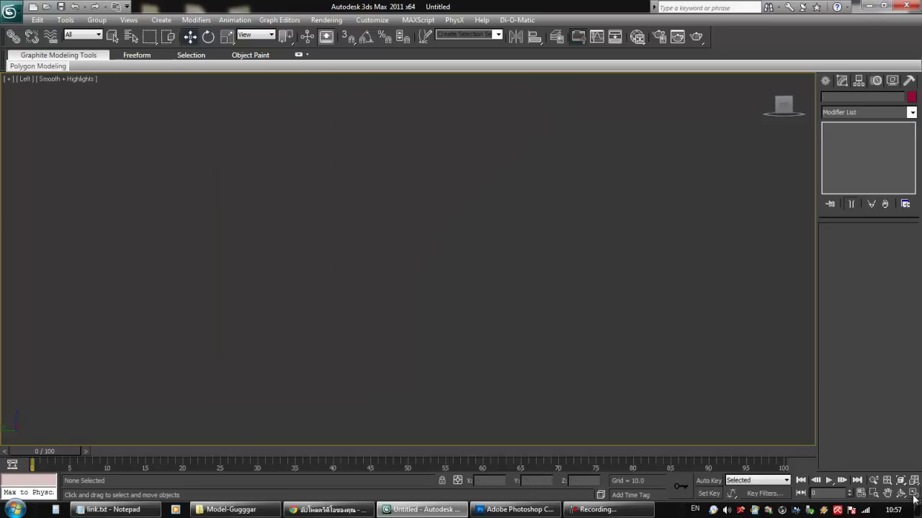
key("alt+w")
middle_click(265, 331)
middle_click_drag(265, 332, 253, 314)
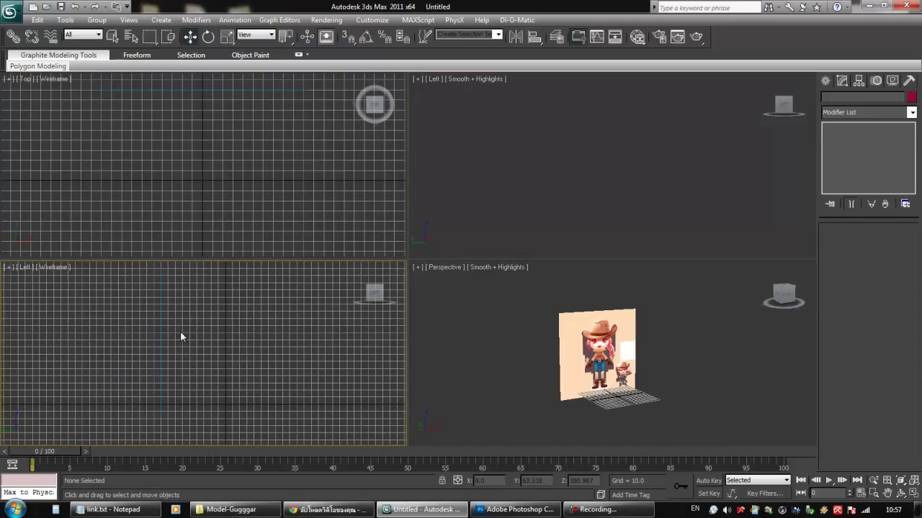
scroll(180, 332, "up", 2)
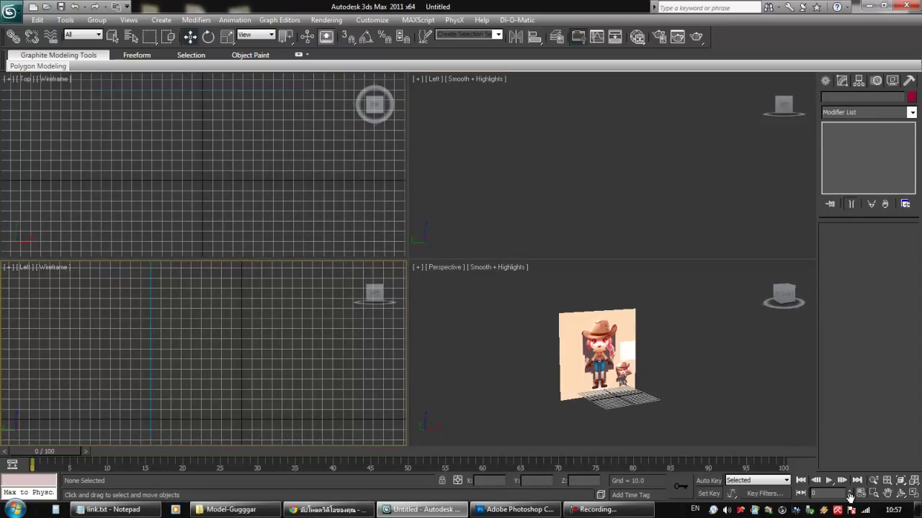
left_click(900, 493)
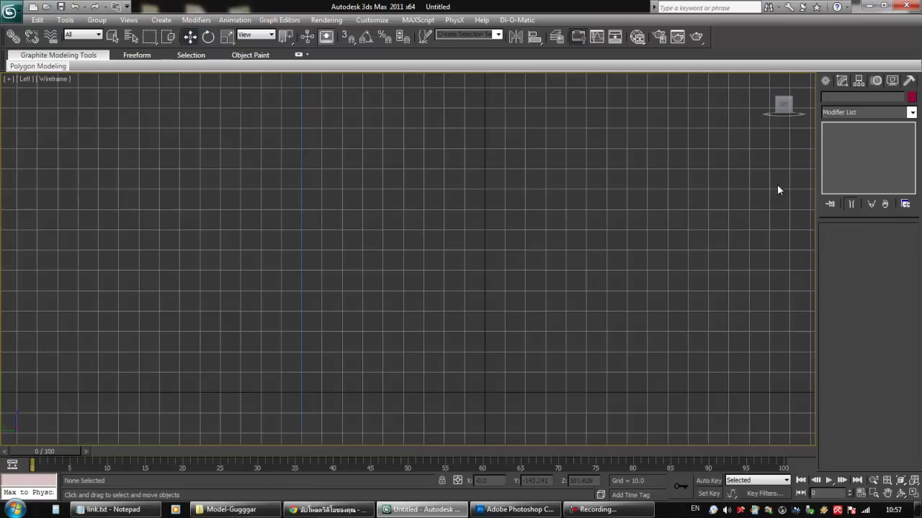
- Start a Line spline just beside the vertical axis and place seven points downward in a shallow outward curve for the profile's right side
left_click(828, 81)
left_click(843, 100)
left_click(846, 164)
middle_click_drag(459, 253, 408, 278)
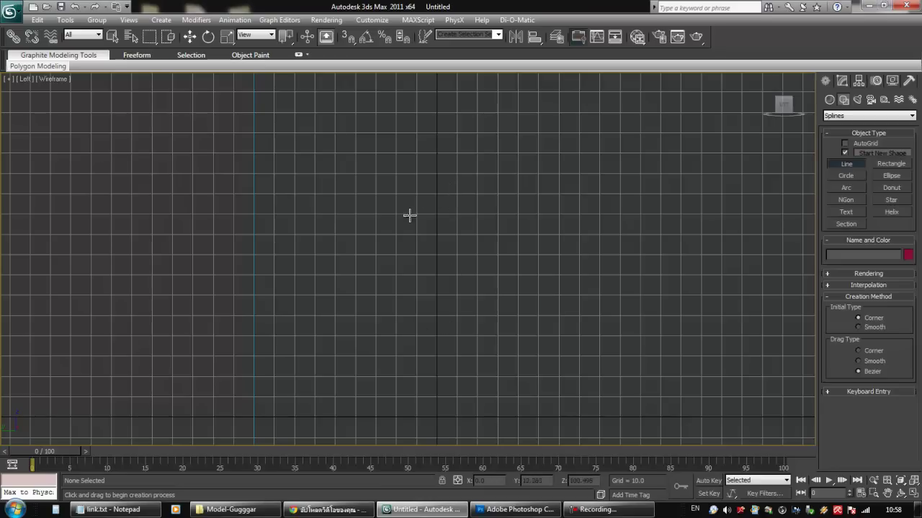
left_click(453, 194)
left_click(459, 211)
left_click(464, 226)
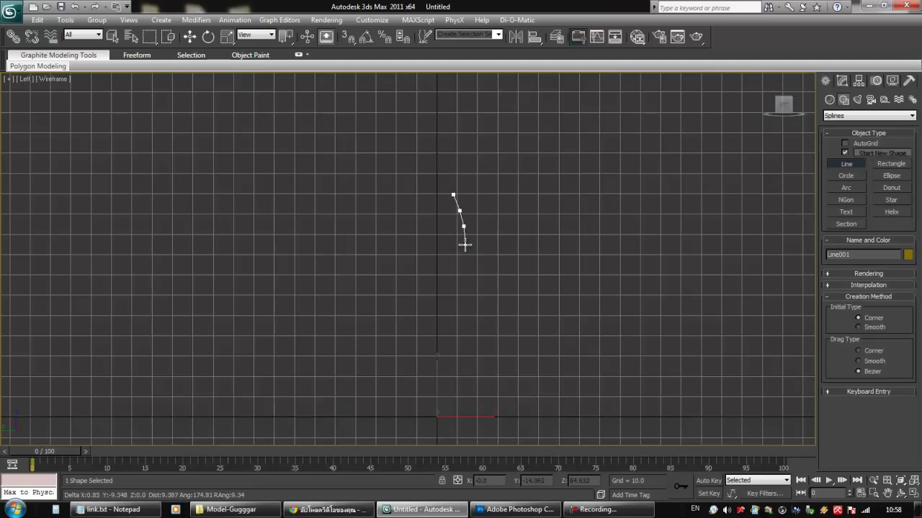
left_click(465, 245)
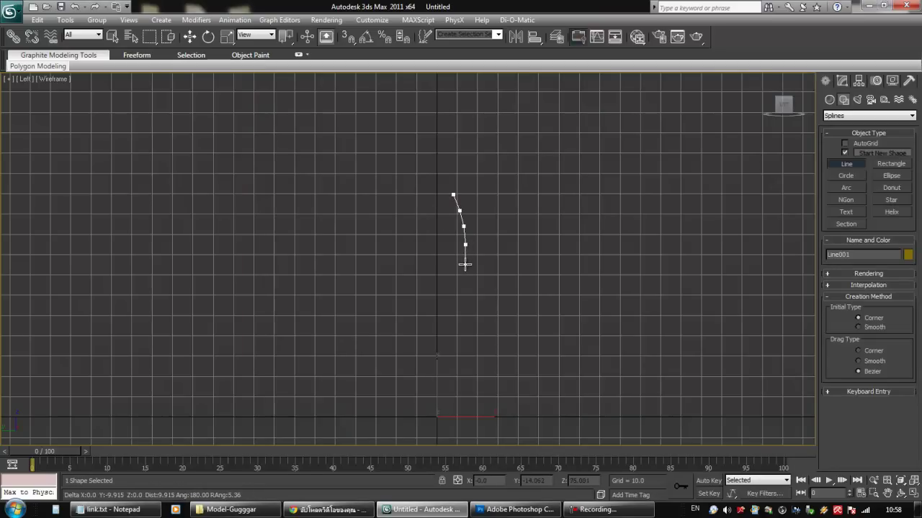
left_click(464, 264)
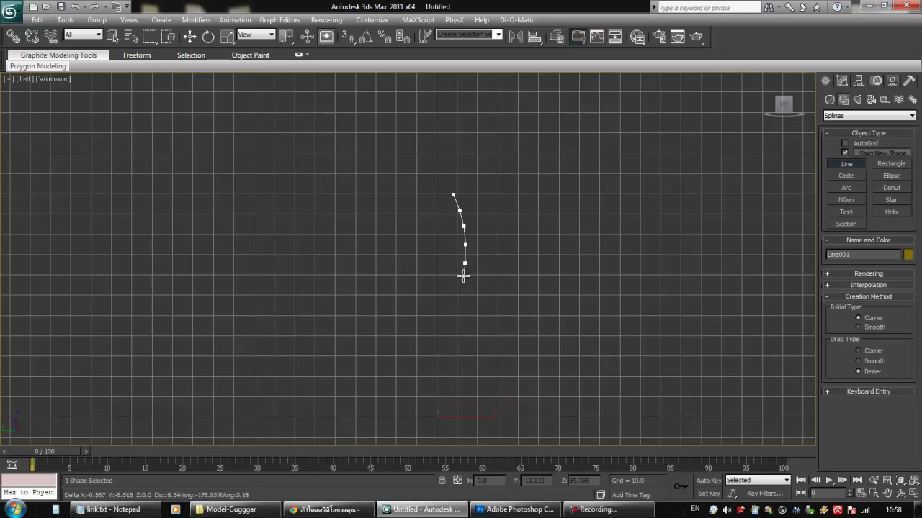
left_click(463, 282)
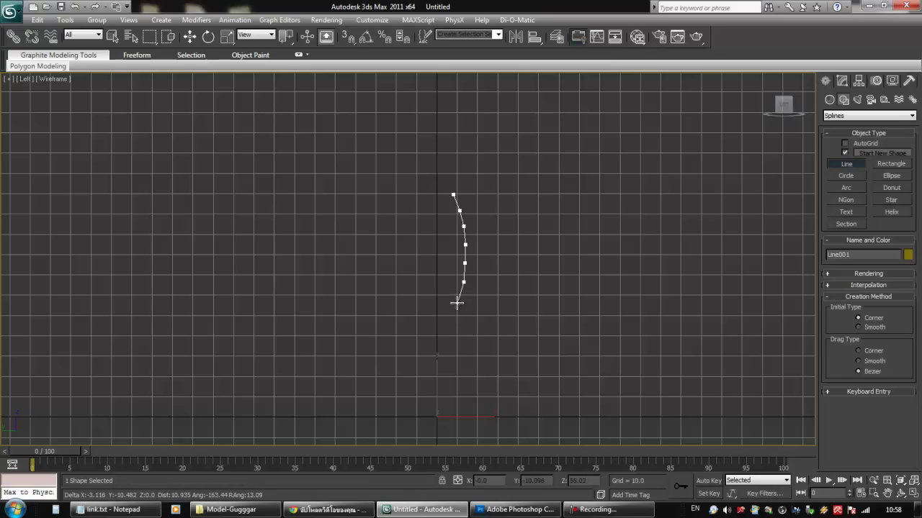
left_click(458, 301)
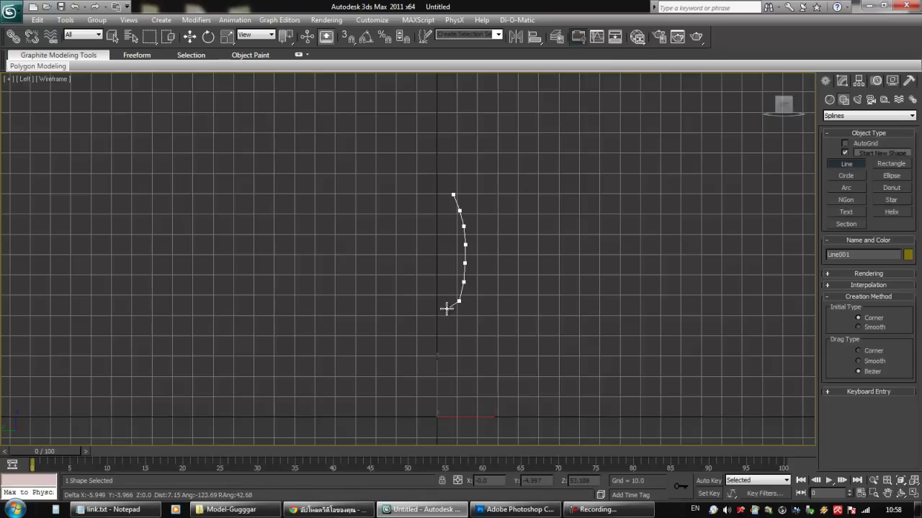
- Continue the spline with four points that round the profile's bottom and turn up on its left side
left_click(447, 308)
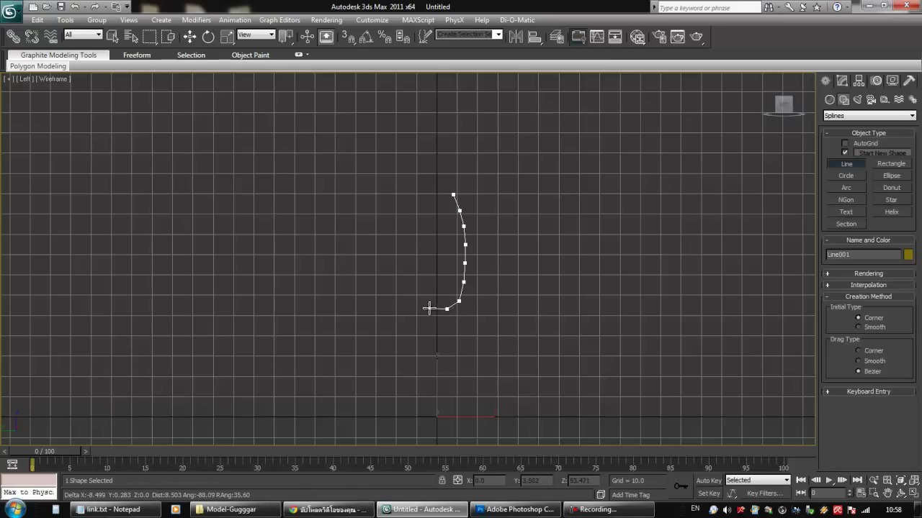
left_click(430, 308)
left_click(417, 296)
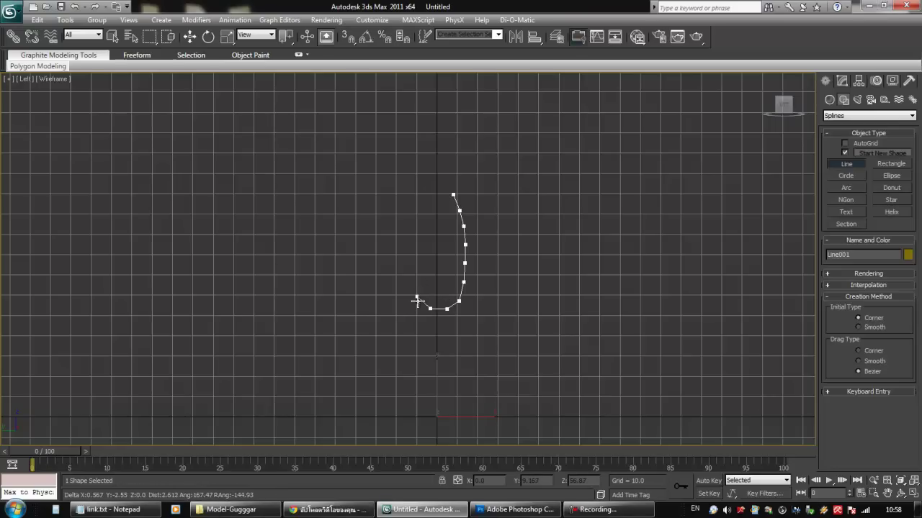
right_click(419, 282)
left_click(415, 278)
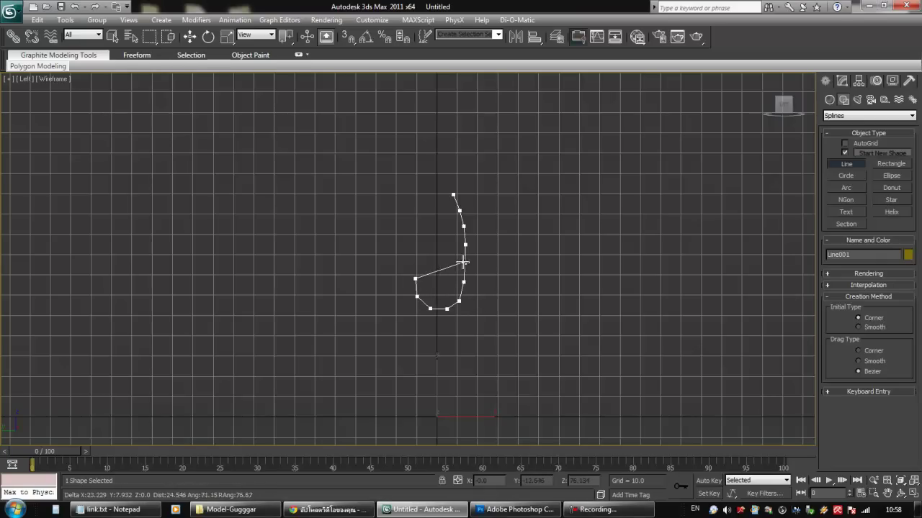
- Extend the spline up the profile's left side with five points, reaching the height of the starting point
left_click(421, 262)
left_click(423, 245)
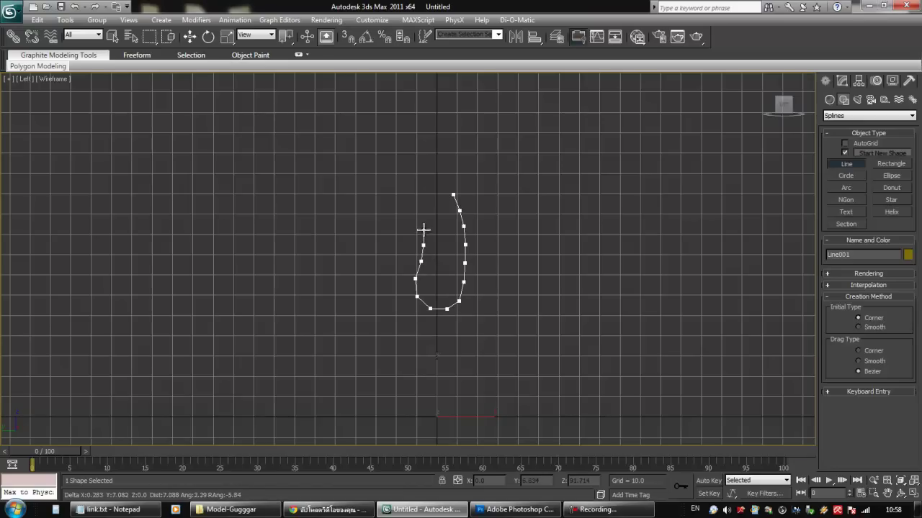
left_click(422, 227)
left_click(423, 210)
left_click(426, 193)
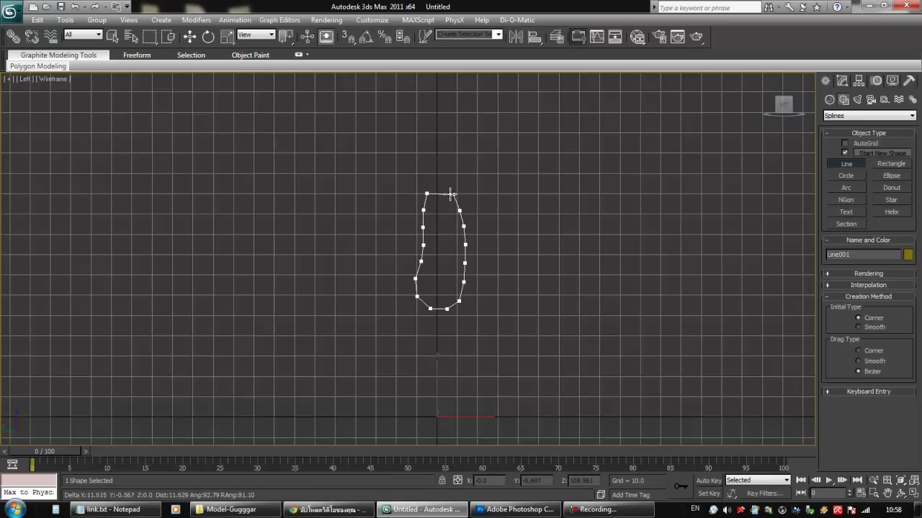
- Add two points across the profile's top and close the spline at its starting point
left_click(452, 195)
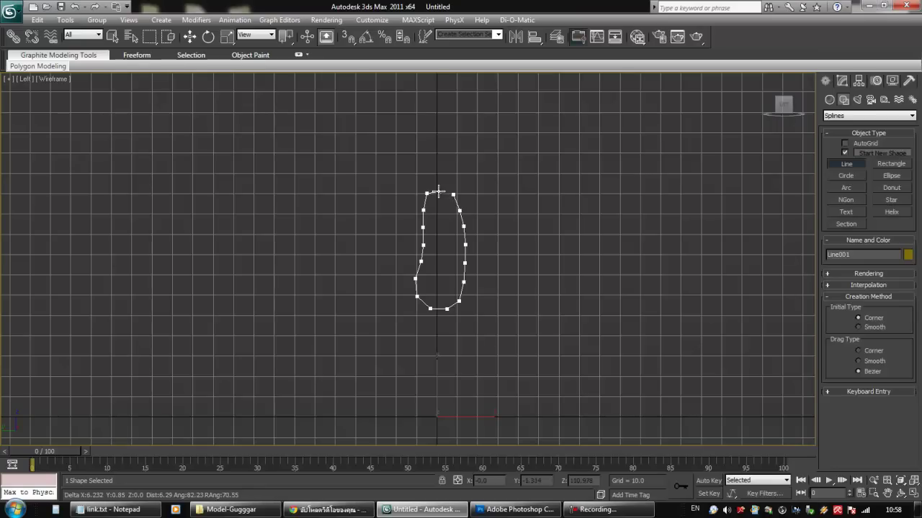
left_click(436, 191)
left_click(446, 193)
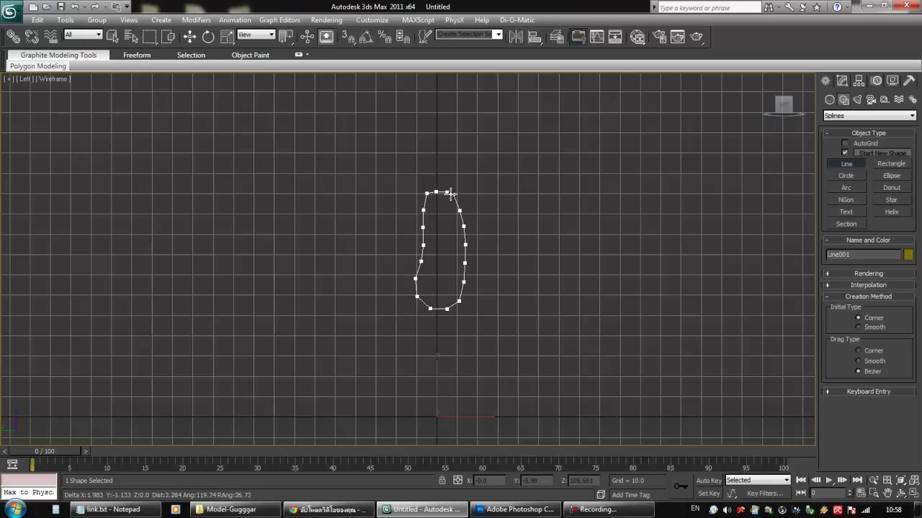
left_click(449, 193)
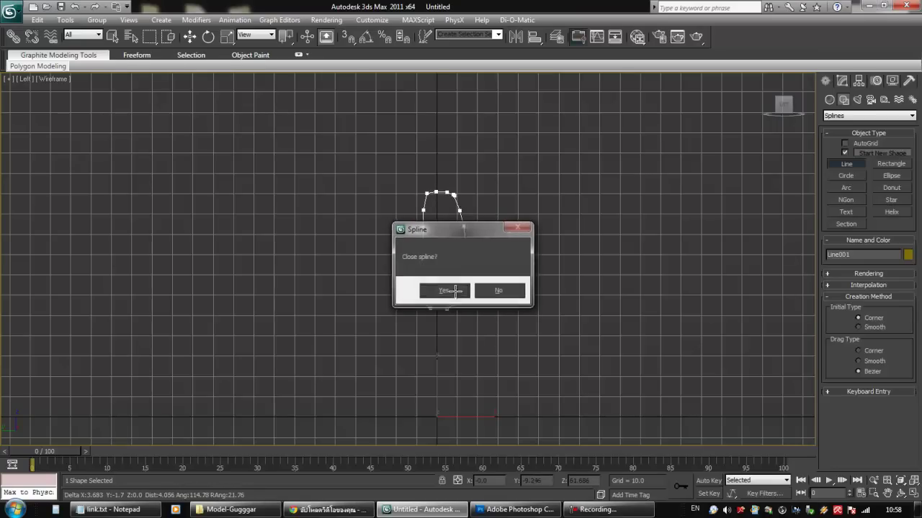
left_click(455, 290)
- Enter vertex editing on the closed line and shift the two upper-right vertices slightly up and left
scroll(490, 274, "up", 4)
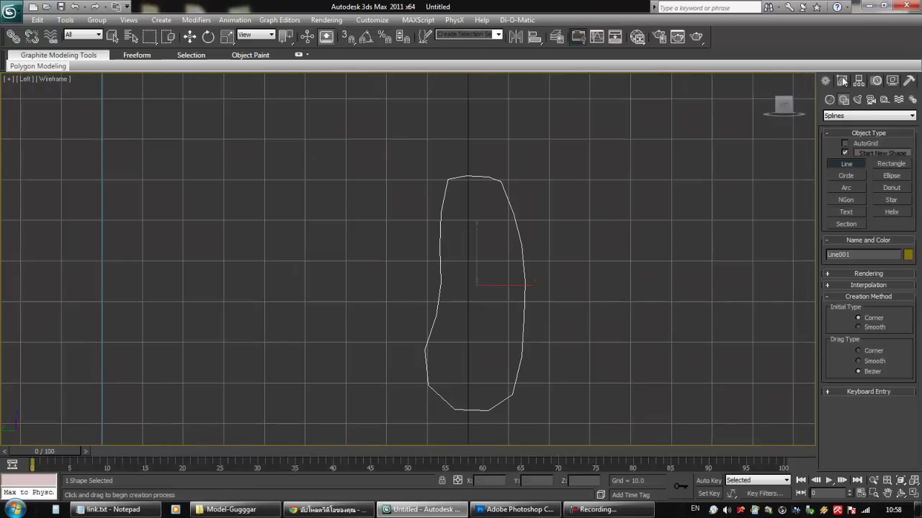
left_click(842, 81)
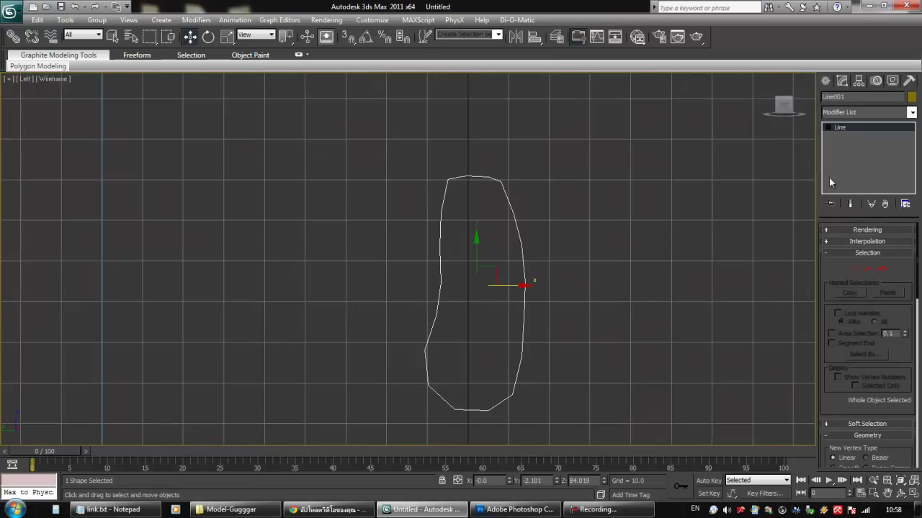
left_click(852, 269)
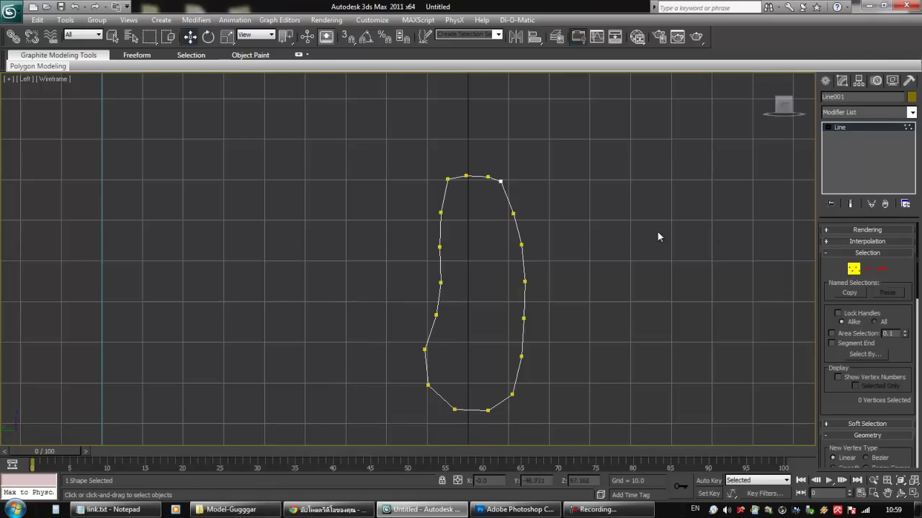
middle_click_drag(576, 253, 536, 247)
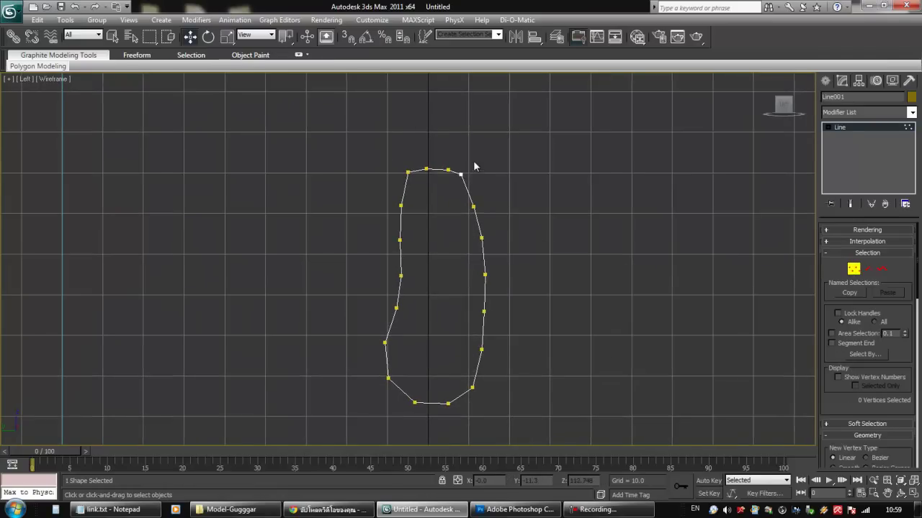
left_click_drag(437, 189, 438, 191)
left_click_drag(475, 156, 471, 151)
- Nudge the second vertex down the profile's right side slightly up and left, and the fourth one slightly down
left_click(474, 206)
left_click_drag(494, 190, 491, 187)
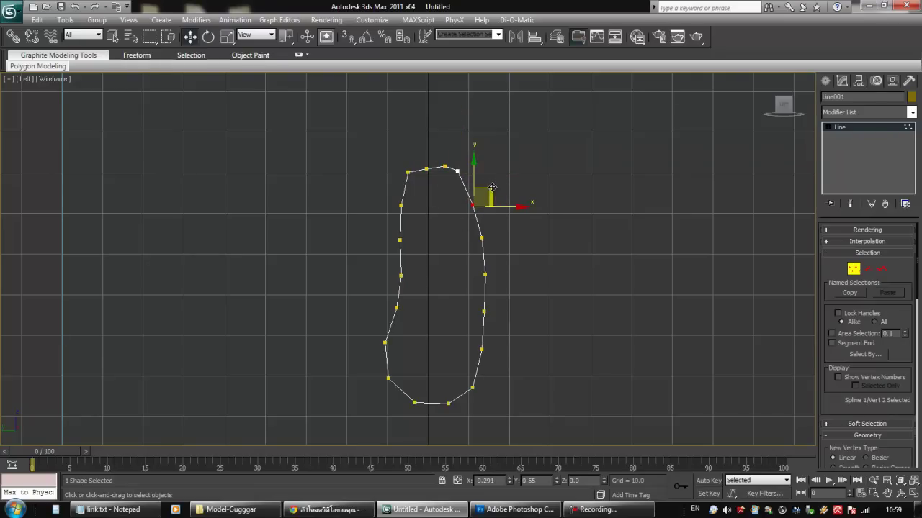
left_click(481, 239)
left_click(483, 273)
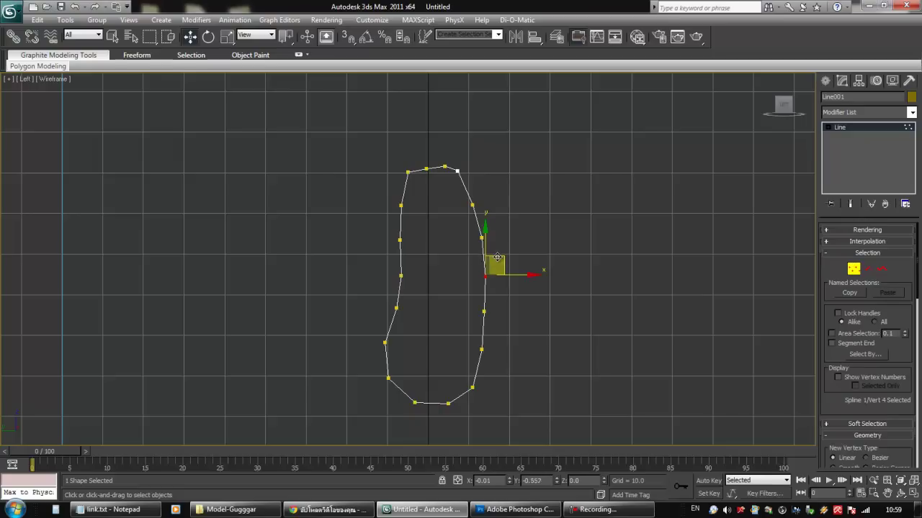
- Shift the three lower right-side vertices slightly left and move the two bottom-right vertices up and left
left_click_drag(458, 264, 504, 371)
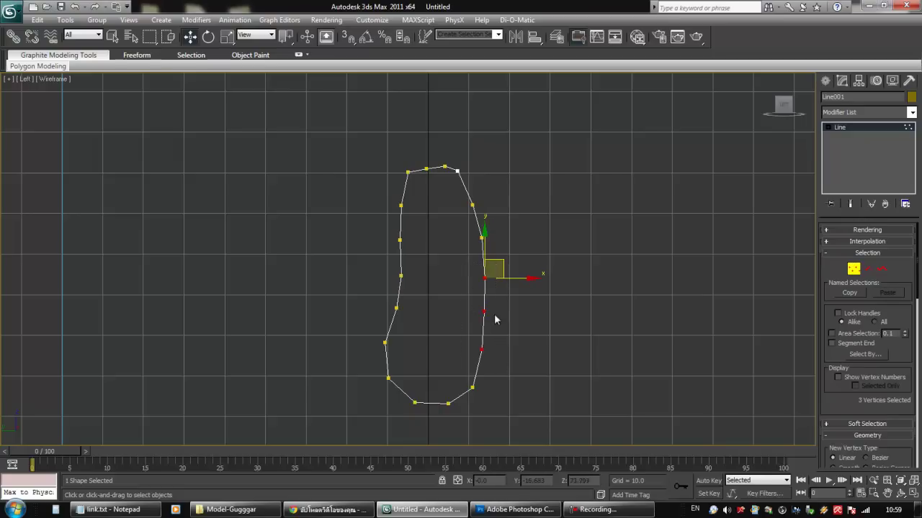
left_click_drag(504, 261, 500, 262)
left_click_drag(454, 363, 481, 395)
left_click_drag(429, 427, 465, 388)
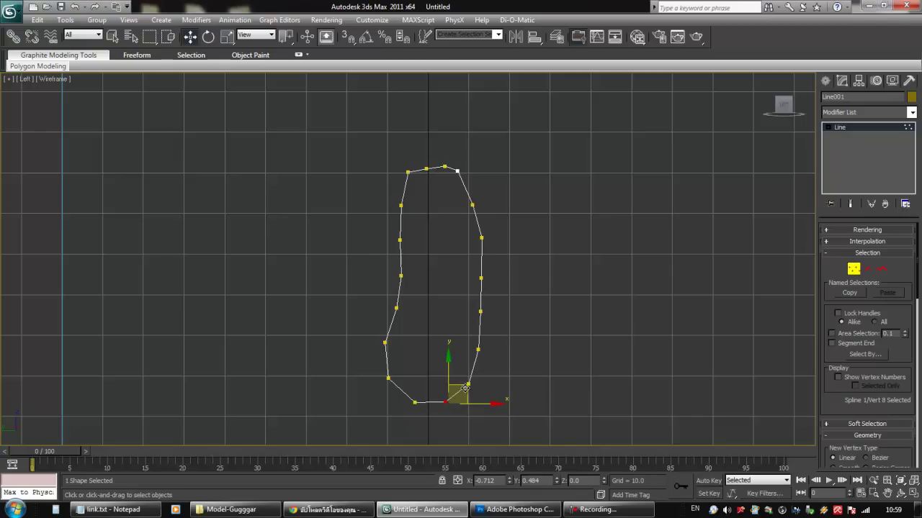
- Move the three vertices along the profile's lower left bulge slightly right and down
left_click(407, 336)
left_click_drag(354, 323, 408, 397)
left_click_drag(373, 364, 399, 362)
left_click_drag(357, 333, 394, 360)
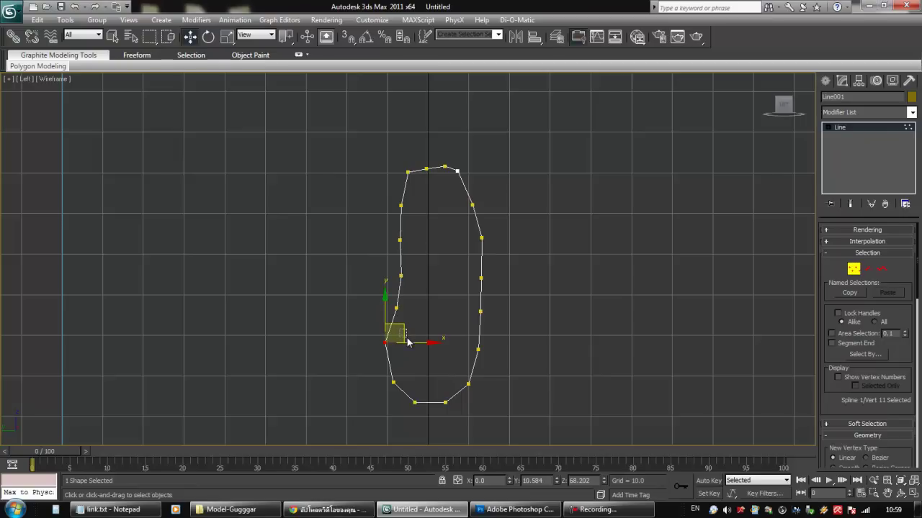
left_click_drag(398, 327, 402, 334)
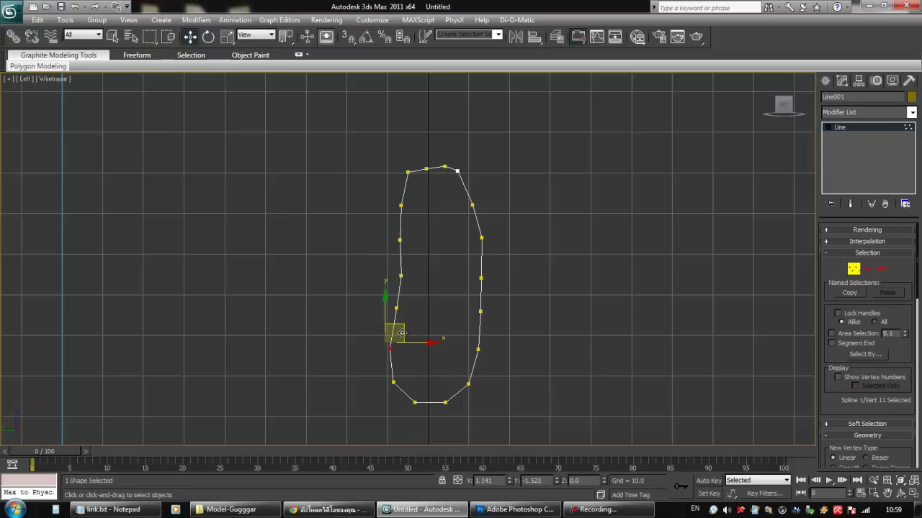
left_click(399, 309)
left_click_drag(414, 293, 422, 299)
left_click(426, 272)
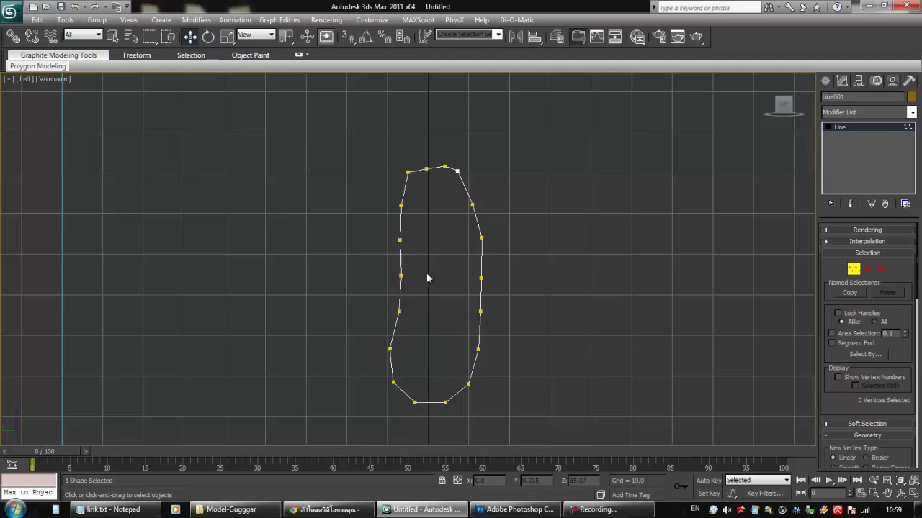
- Shift the profile's upper vertices slightly left, lower the next right-side vertex and raise the opposite left-side vertex
left_click_drag(363, 186, 501, 227)
left_click_drag(481, 169, 490, 229)
left_click(482, 238)
left_click(412, 231)
left_click_drag(389, 230, 408, 251)
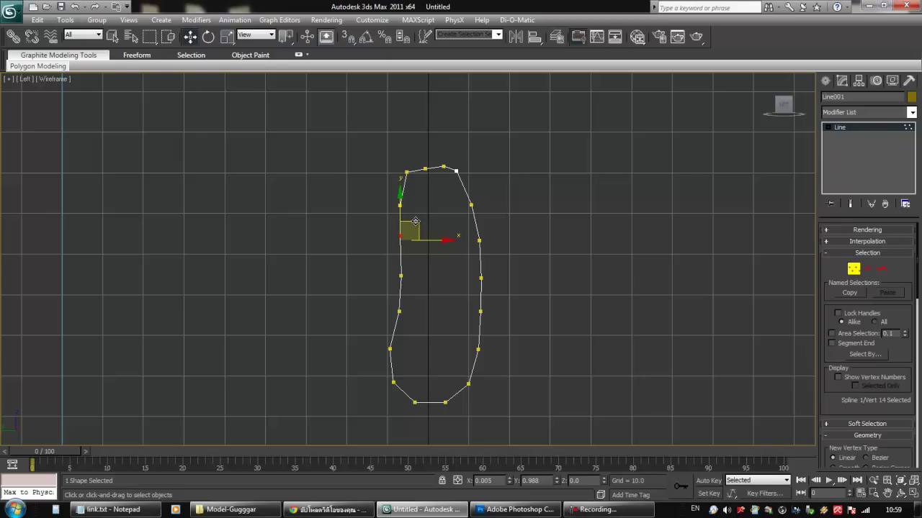
- Round the profile's top by shifting its two topmost vertices left and lowering the corner vertices on both sides
left_click(401, 199)
left_click_drag(399, 168, 436, 193)
left_click(455, 176)
left_click_drag(467, 157, 451, 191)
mouse_move(457, 154)
left_mouse_down()
mouse_move(428, 179)
mouse_move(432, 156)
mouse_move(448, 168)
mouse_move(457, 148)
mouse_move(424, 181)
mouse_move(435, 154)
left_mouse_up()
left_click(430, 183)
left_click(405, 164)
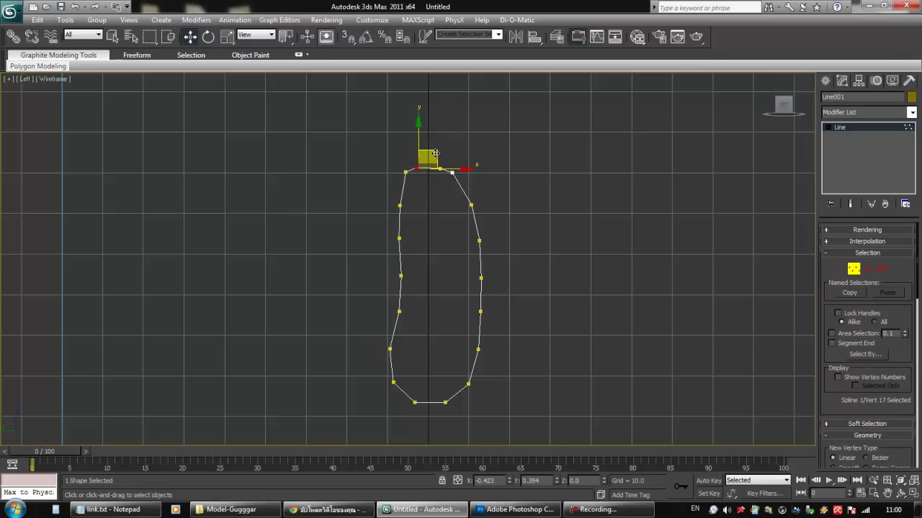
left_click(381, 167)
left_click_drag(406, 183, 407, 182)
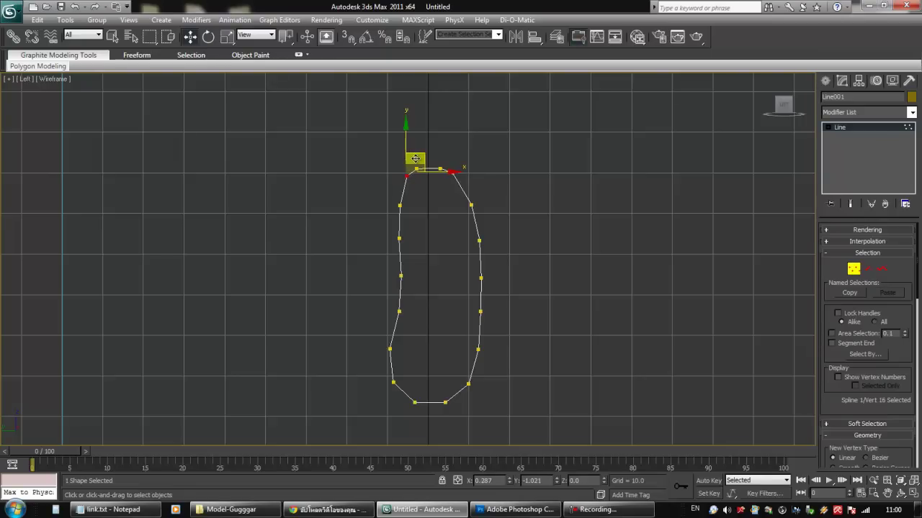
left_click_drag(478, 171, 451, 181)
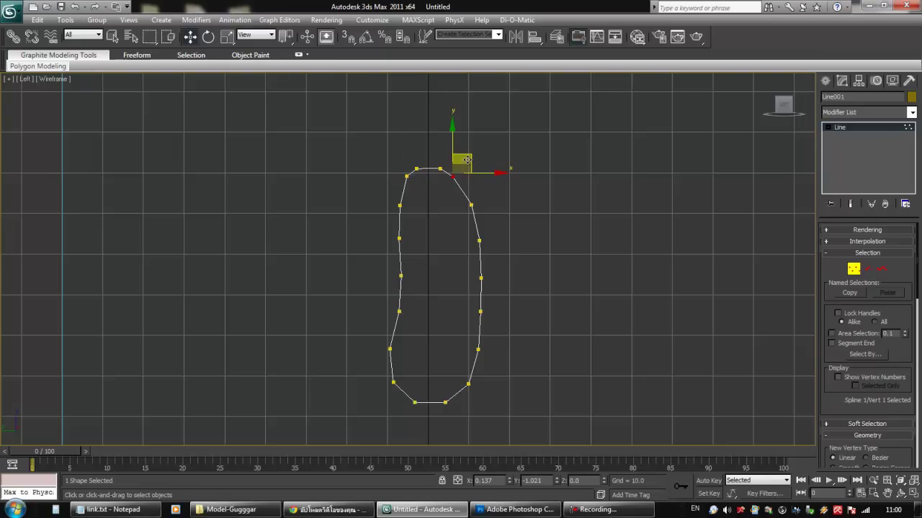
- Shift the two vertices of the lower left bulge and the bottom-left vertex slightly right
left_click(504, 285)
middle_click_drag(521, 319, 460, 288)
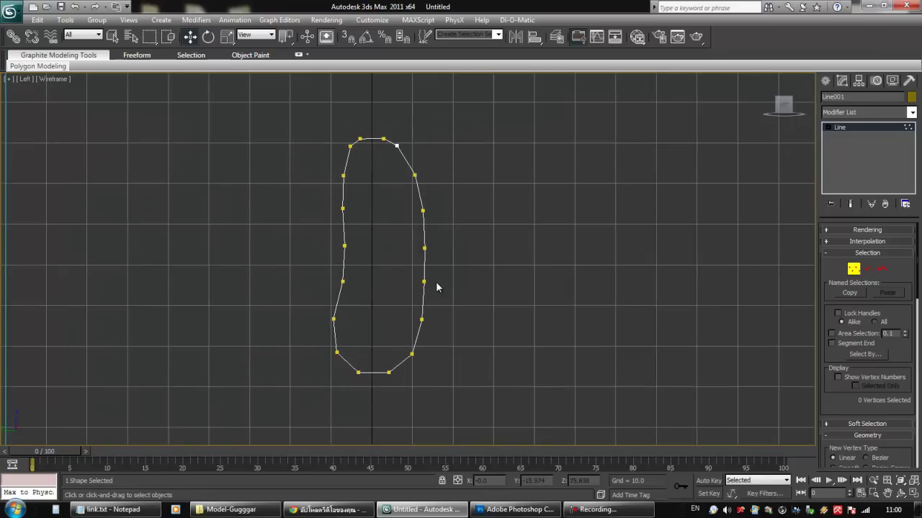
left_click_drag(299, 265, 365, 320)
left_click(356, 339)
left_click_drag(313, 342, 361, 383)
left_click_drag(387, 377, 391, 376)
- Pull the two vertices above the lower left bulge to the right to deepen the profile's inward curve
left_click(354, 296)
left_click_drag(332, 272, 387, 284)
left_click_drag(334, 241, 361, 258)
left_click_drag(368, 247, 372, 247)
left_click(401, 194)
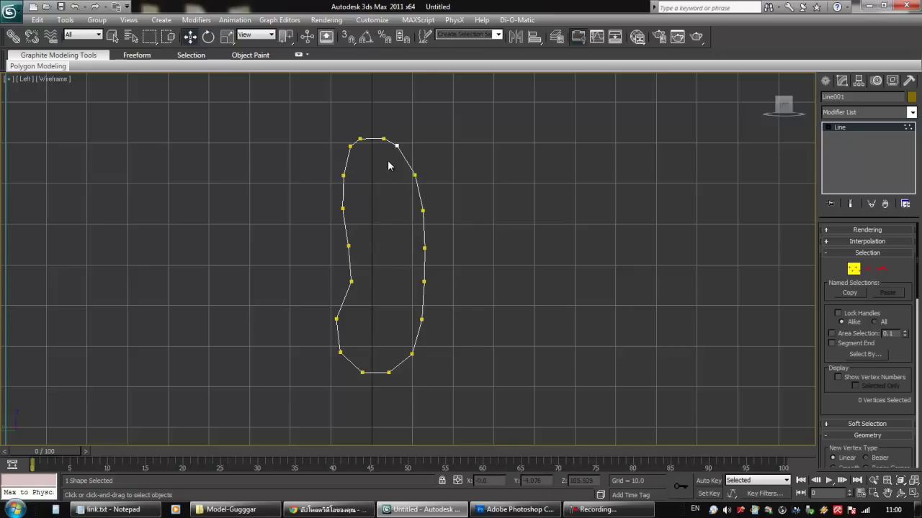
- Delete the vertex midway down the profile's right side and insert a replacement in its place with Refine
left_click_drag(456, 270, 455, 270)
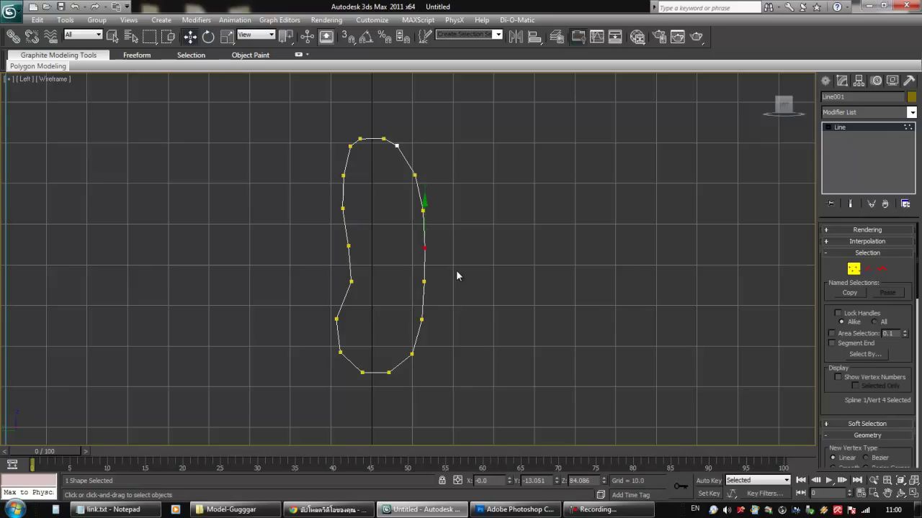
key("Delete")
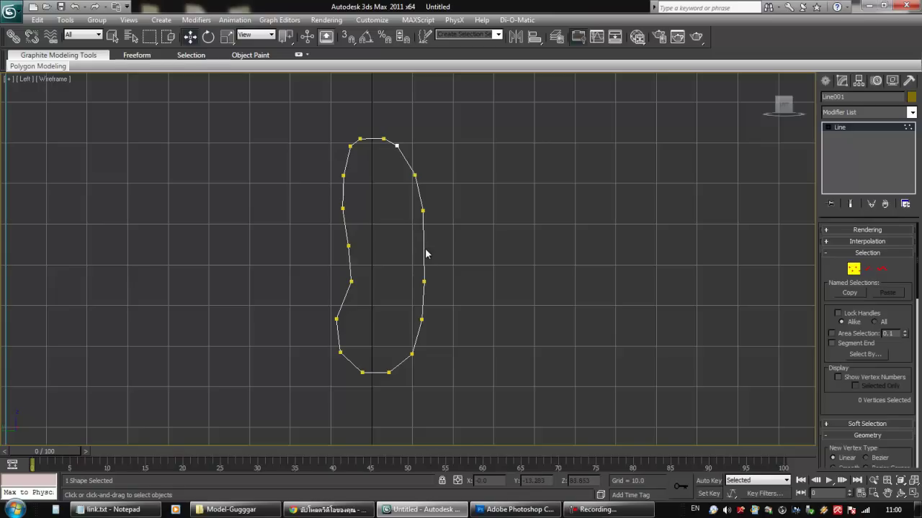
scroll(850, 328, "down", 5)
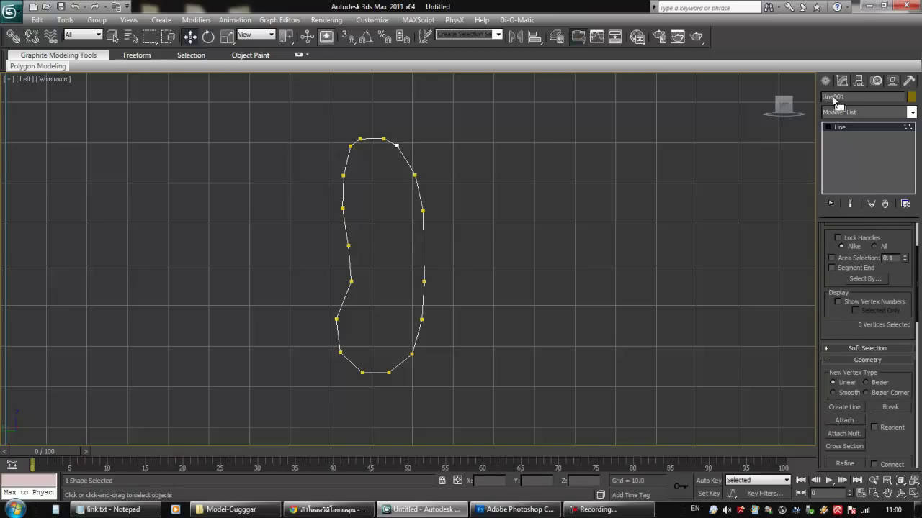
left_click_drag(828, 323, 832, 251)
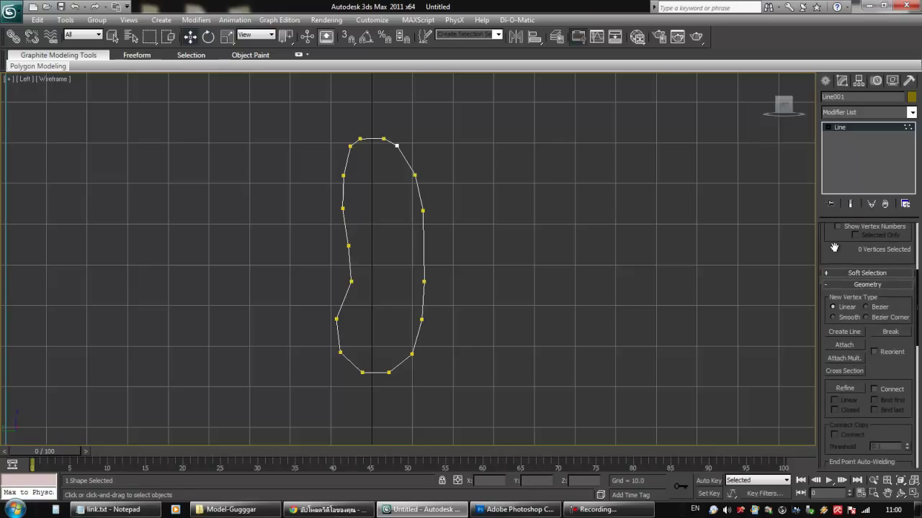
left_click(844, 389)
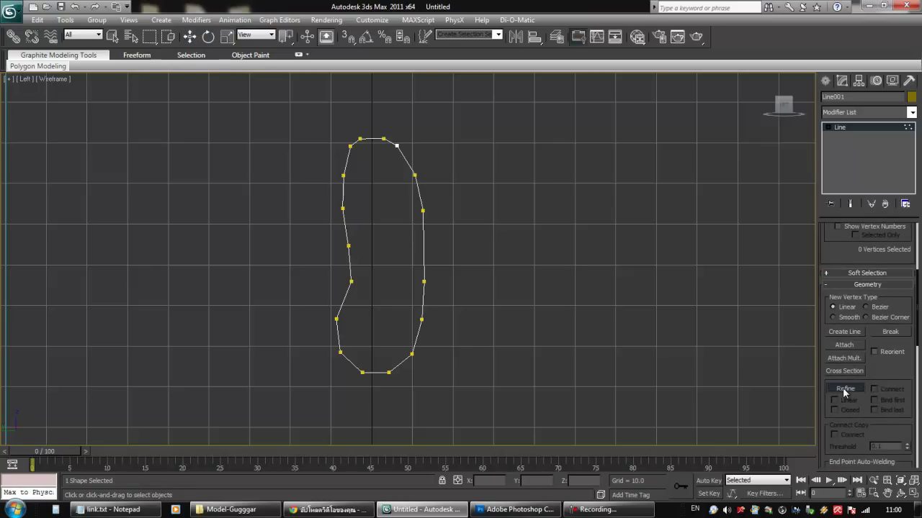
left_click(828, 129)
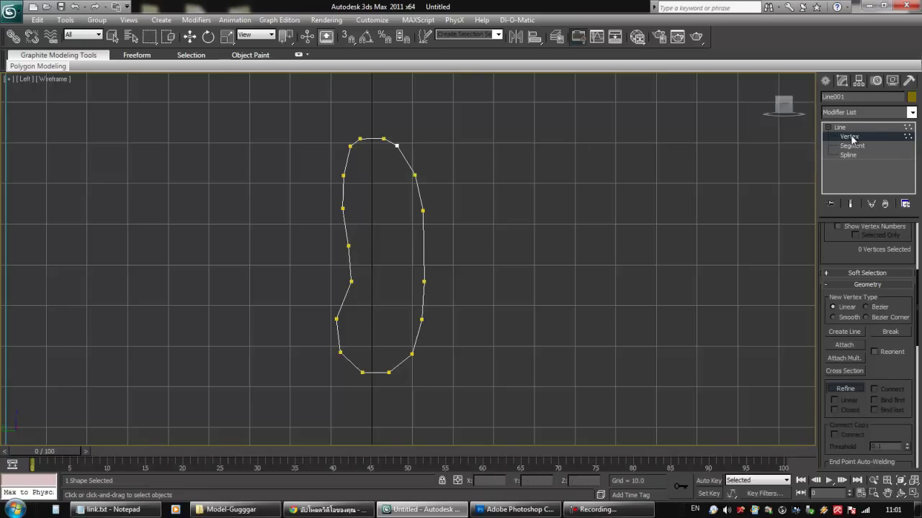
left_click(850, 389)
left_click(423, 248)
right_click(482, 214)
left_click_drag(400, 234, 404, 261)
left_click(458, 225)
left_click(457, 265)
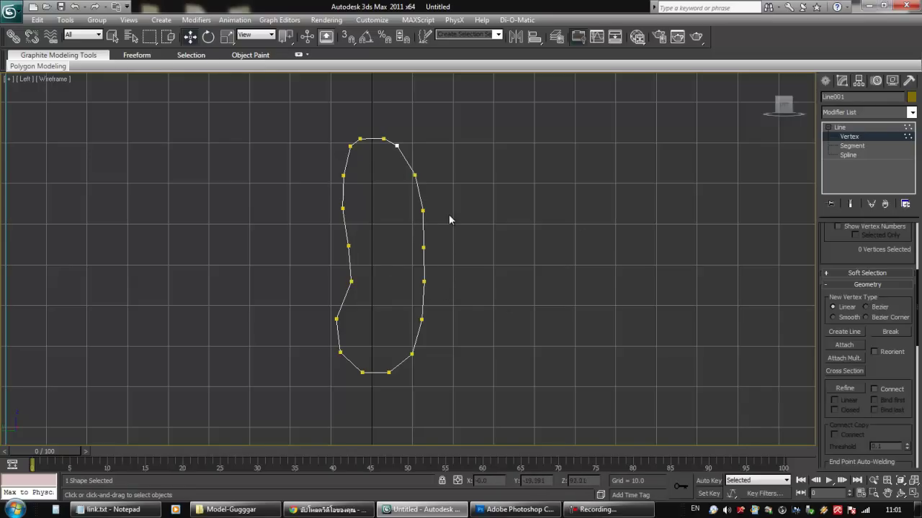
- Switch to a shaded, angled view and convert the closed line to an Editable Poly
mouse_move(474, 252)
middle_mouse_down("alt")
mouse_move(428, 277)
mouse_move(514, 275)
mouse_move(492, 278)
mouse_move(504, 285)
mouse_move(511, 279)
mouse_move(484, 272)
middle_mouse_up("alt")
key("F3")
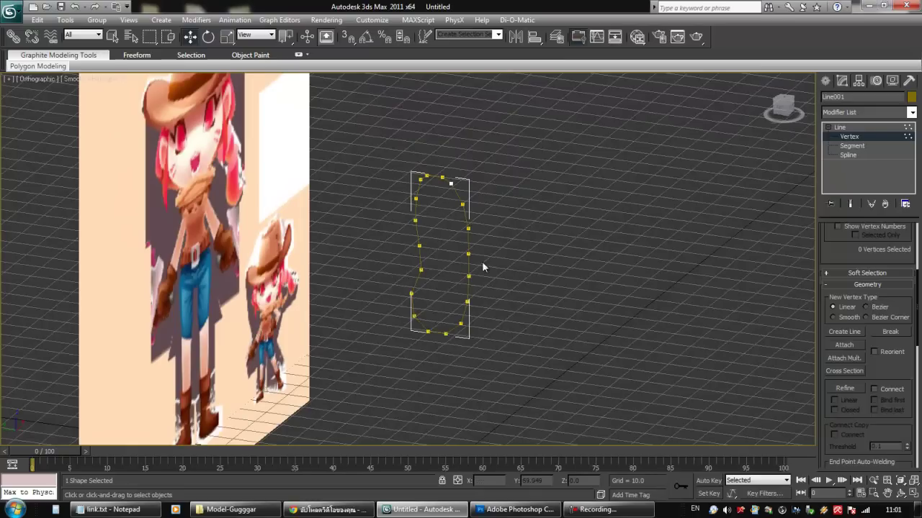
left_click(469, 252)
right_click(469, 252)
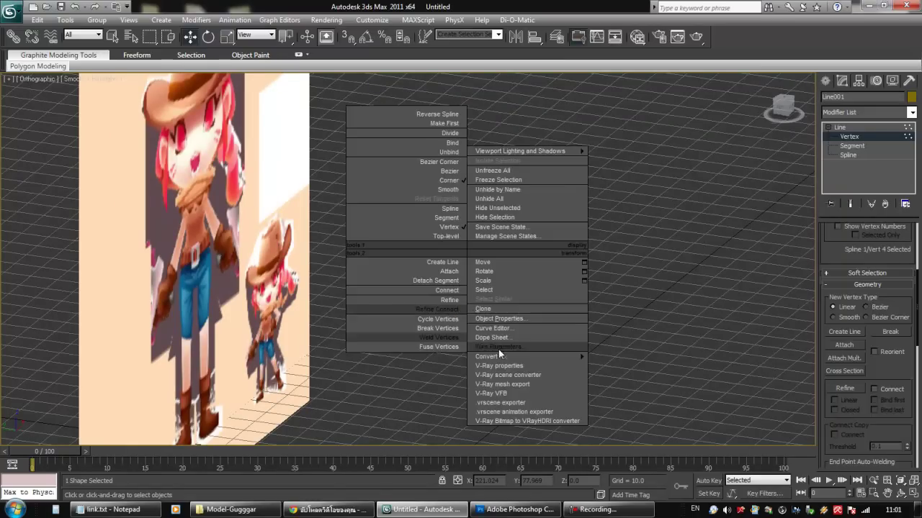
mouse_move(585, 358)
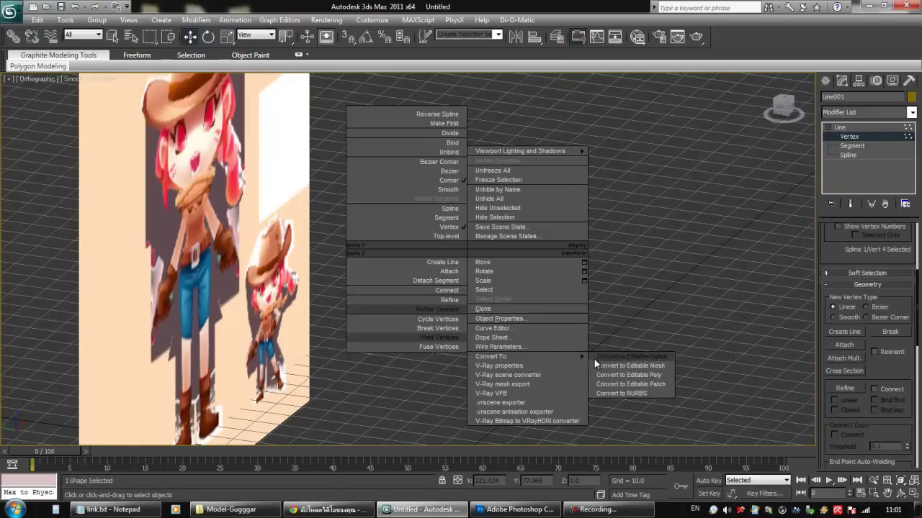
left_click(617, 375)
- Examine the converted profile surface from several angles next to the character reference image
middle_click_drag(615, 377, 426, 207, "alt")
middle_click_drag(375, 235, 529, 243, "alt")
middle_click_drag(411, 240, 434, 218, "alt")
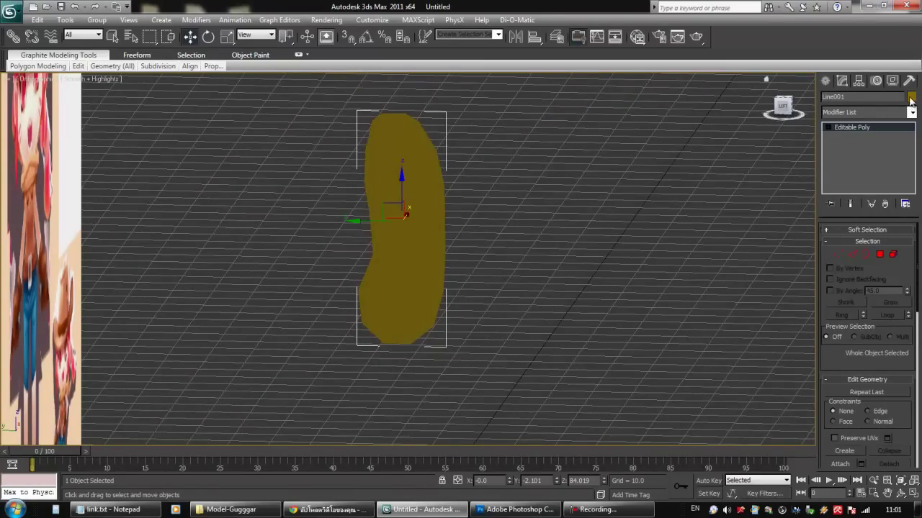
middle_click_drag(518, 202, 448, 237, "alt")
scroll(447, 292, "down", 4)
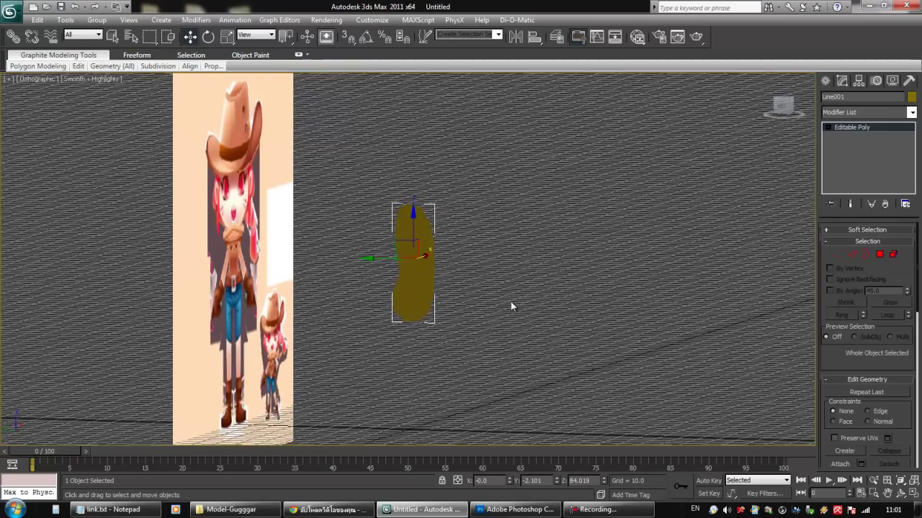
middle_click_drag(481, 313, 450, 305, "alt")
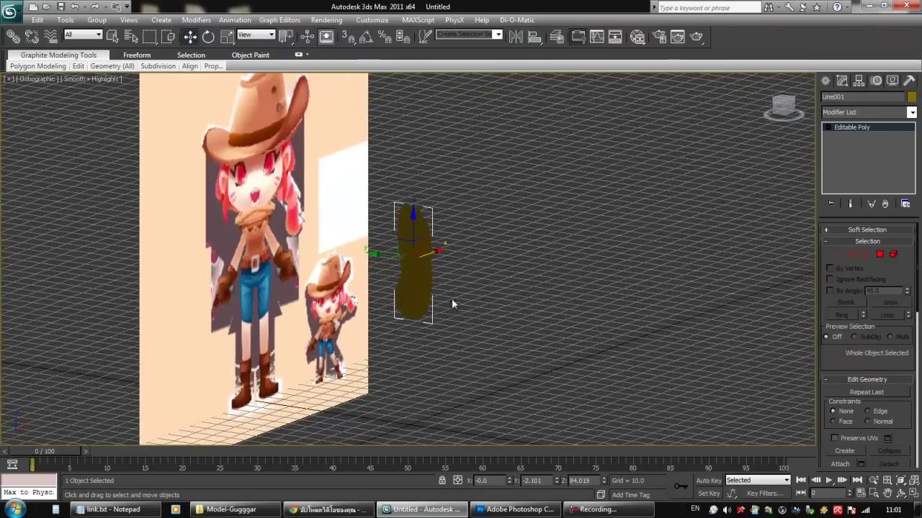
scroll(450, 305, "up", 2)
middle_click_drag(480, 269, 428, 265, "alt")
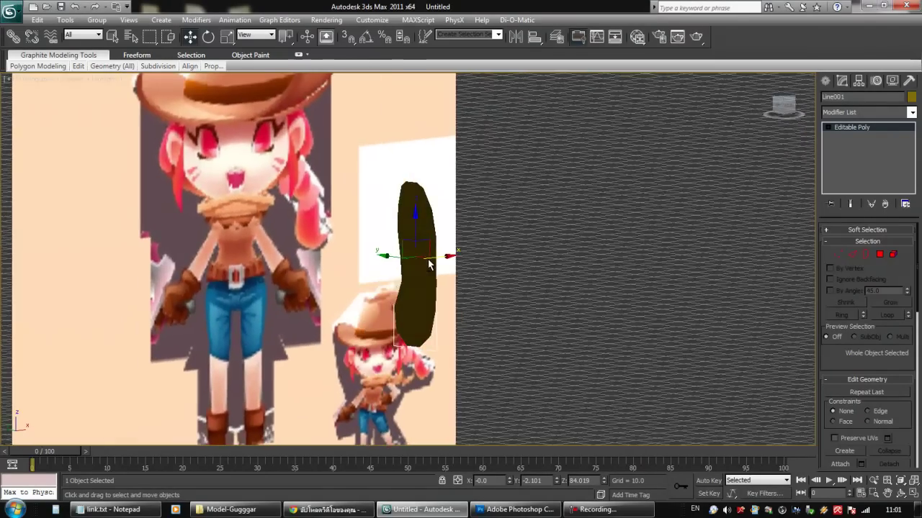
- Render the flat profile from its front and back sides to compare how they display, closing each render
key("shift+q")
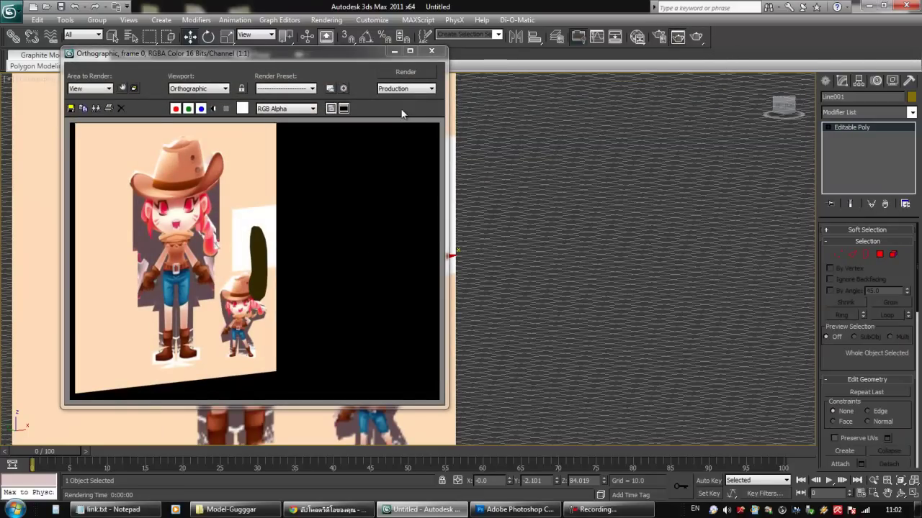
left_click(432, 54)
middle_click_drag(461, 259, 391, 265, "alt")
key("shift+q")
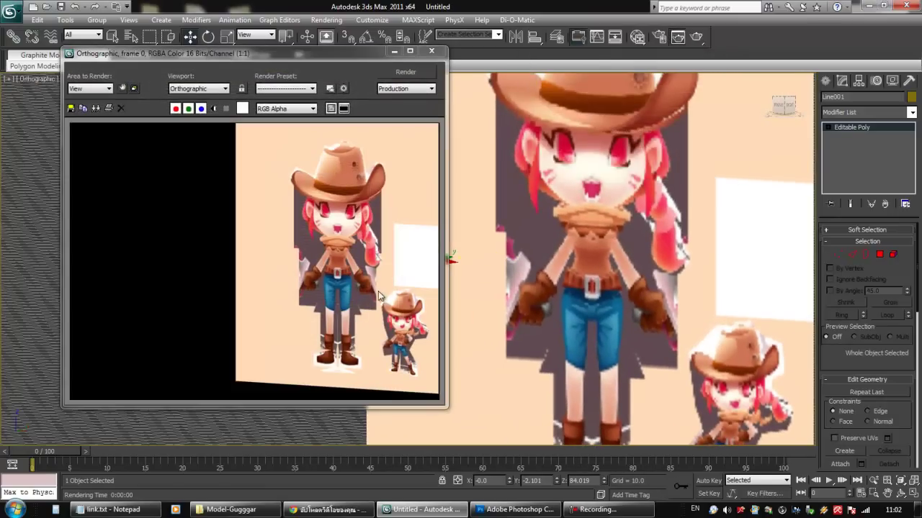
left_click_drag(345, 54, 268, 74)
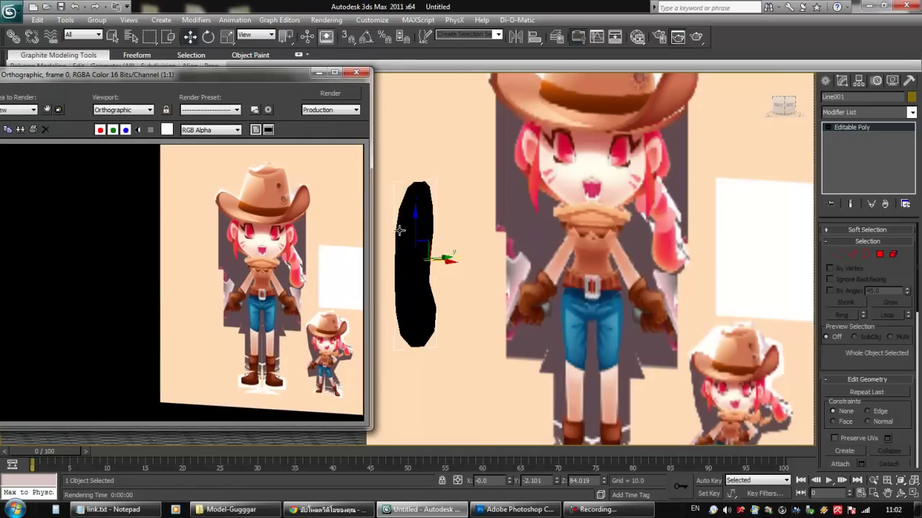
left_click_drag(311, 74, 339, 98)
left_click(385, 97)
middle_click_drag(397, 197, 377, 278, "alt")
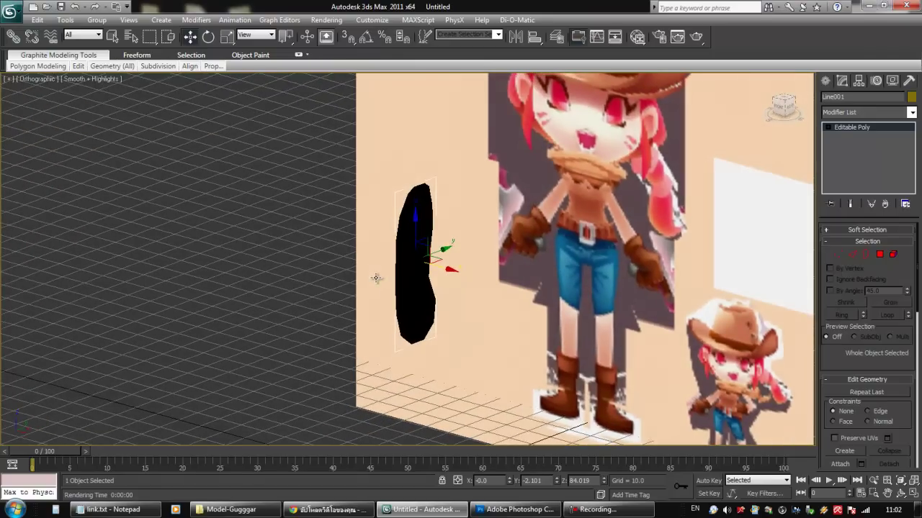
- Select the profile's polygon, flip its normal, and inspect the surface from both sides
left_click(879, 254)
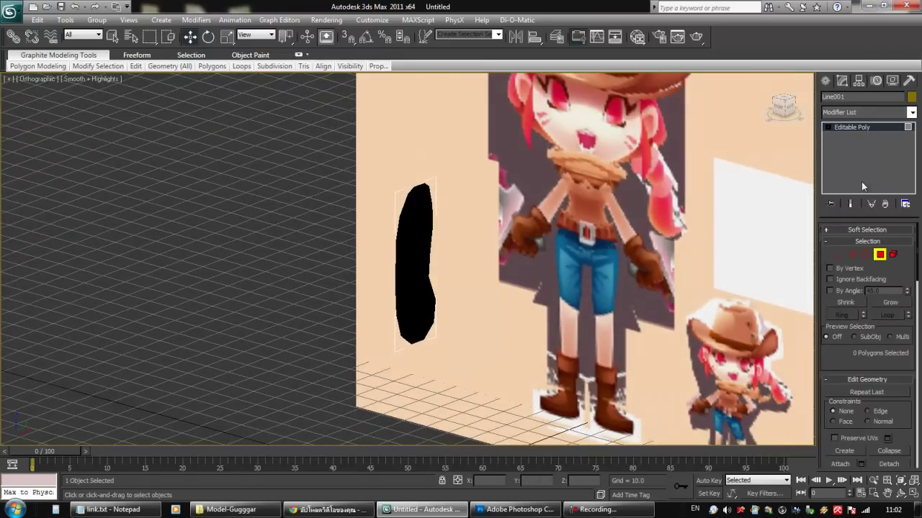
middle_click_drag(473, 241, 536, 258, "alt")
middle_click_drag(493, 282, 506, 310, "alt")
left_click(415, 247)
scroll(880, 363, "down", 5)
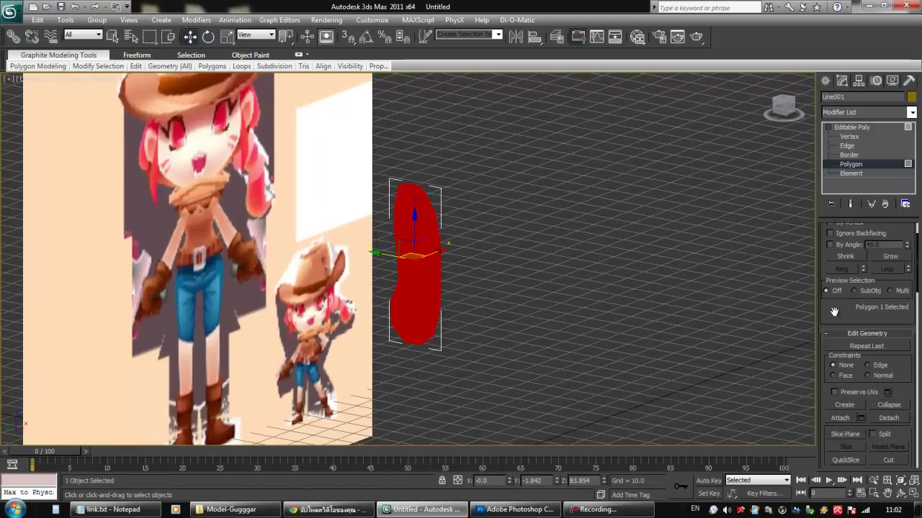
left_click_drag(905, 391, 903, 204)
left_click(848, 375)
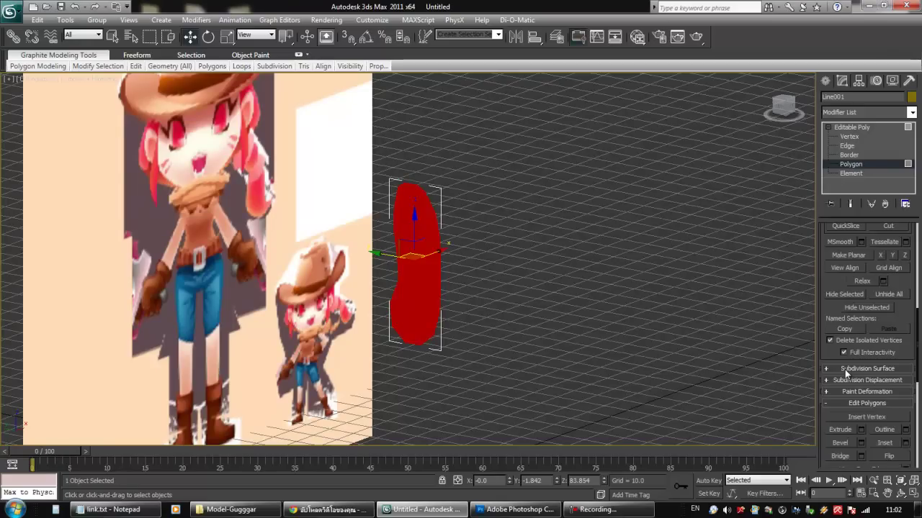
left_click_drag(824, 414, 827, 310)
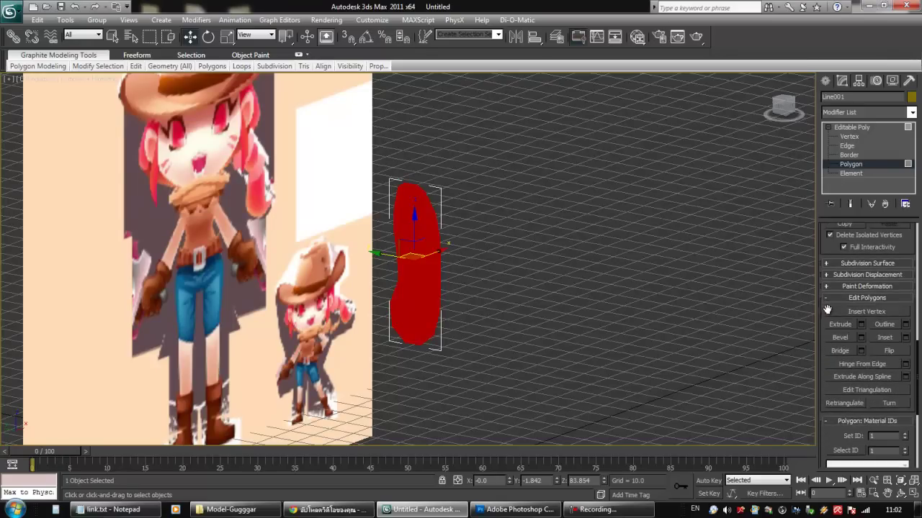
left_click(889, 351)
middle_click_drag(612, 371, 429, 375, "alt")
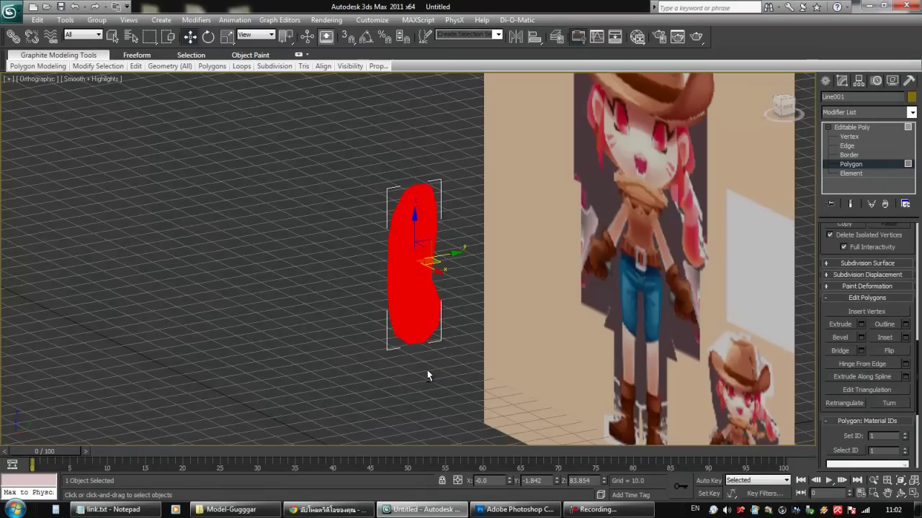
middle_click_drag(399, 302, 335, 400, "alt")
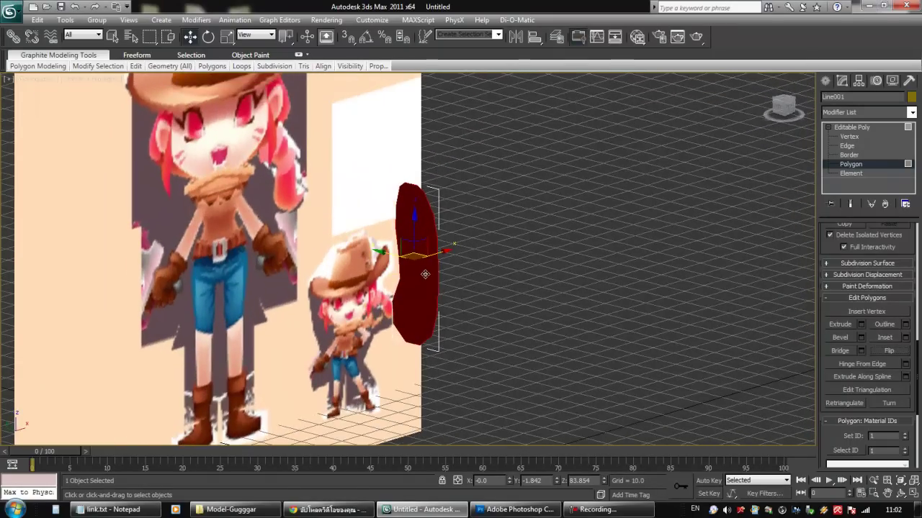
- Flip the profile polygon's normal once more and deselect the polygon
left_click(883, 350)
middle_click_drag(371, 301, 467, 329)
left_click(468, 284)
middle_click_drag(468, 284, 474, 292, "alt")
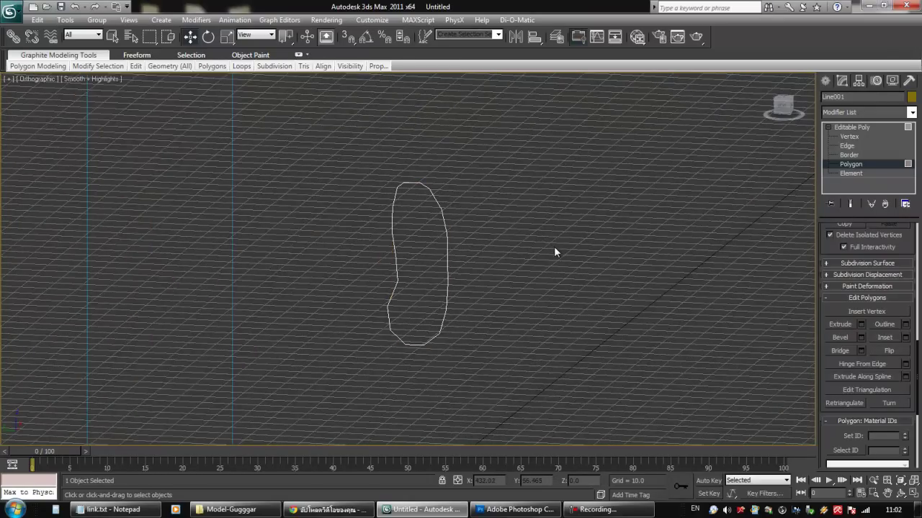
- Compare the profile and reference image in wireframe and shaded display at different zoom levels
scroll(532, 260, "up", 4)
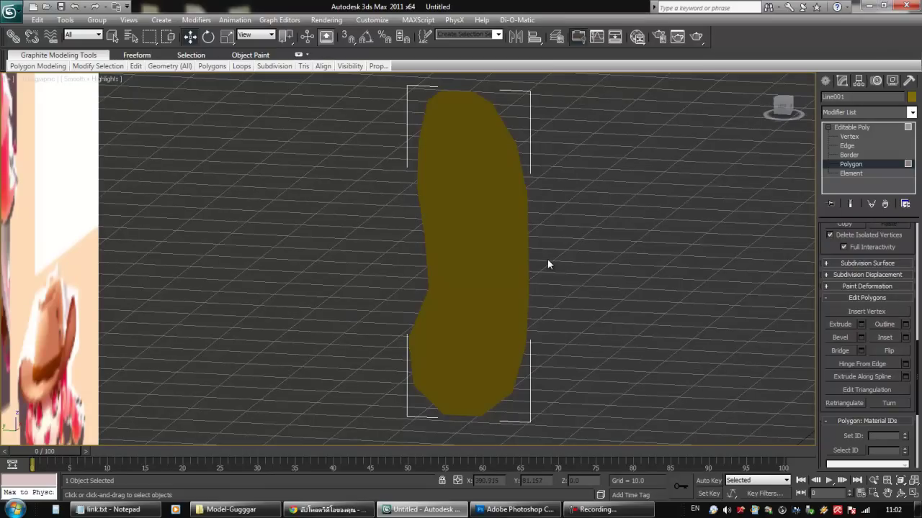
key("F3")
scroll(566, 256, "down", 3)
scroll(575, 256, "up", 2)
scroll(572, 254, "down", 3)
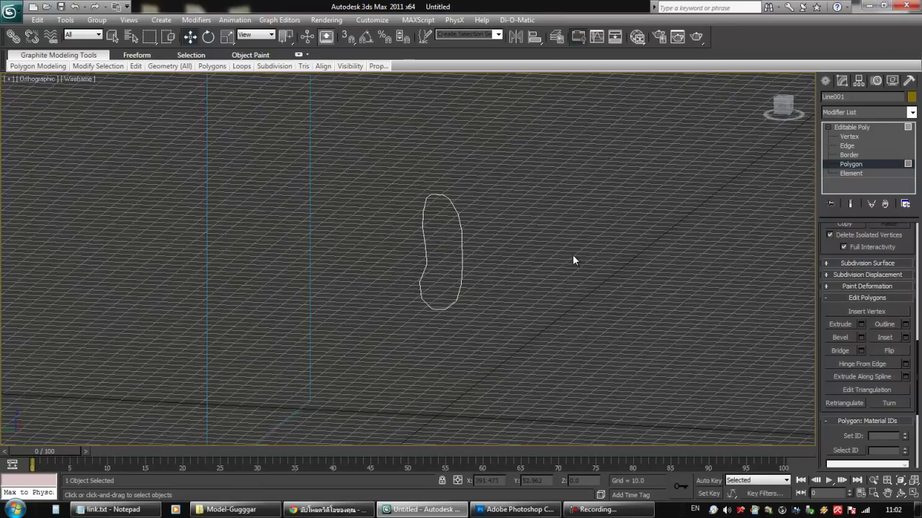
key("F3")
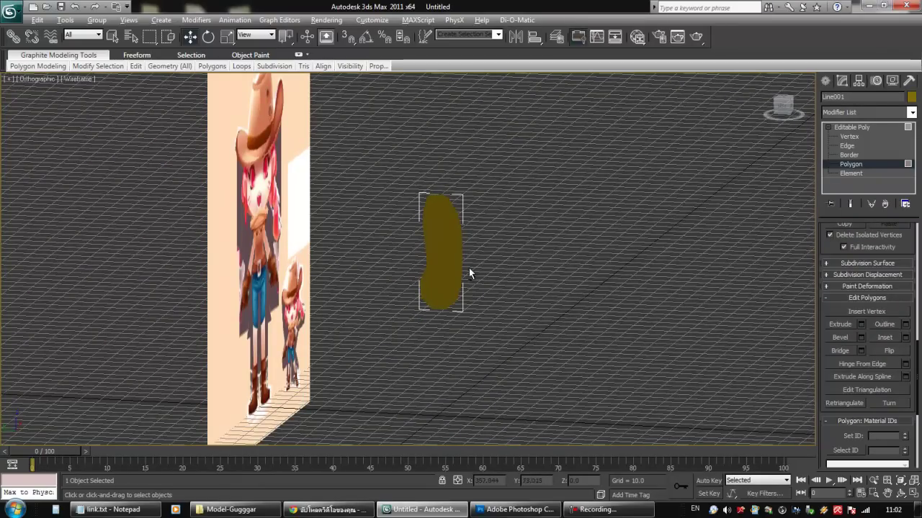
key("F3")
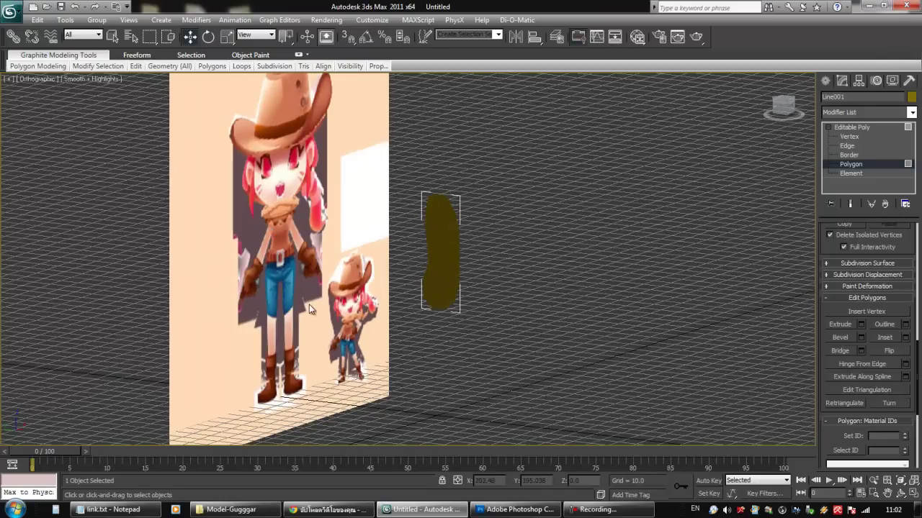
key("F3")
key("F3")
- Turn on Edged Faces so the profile's outline edges display over the shaded surface
key("F4")
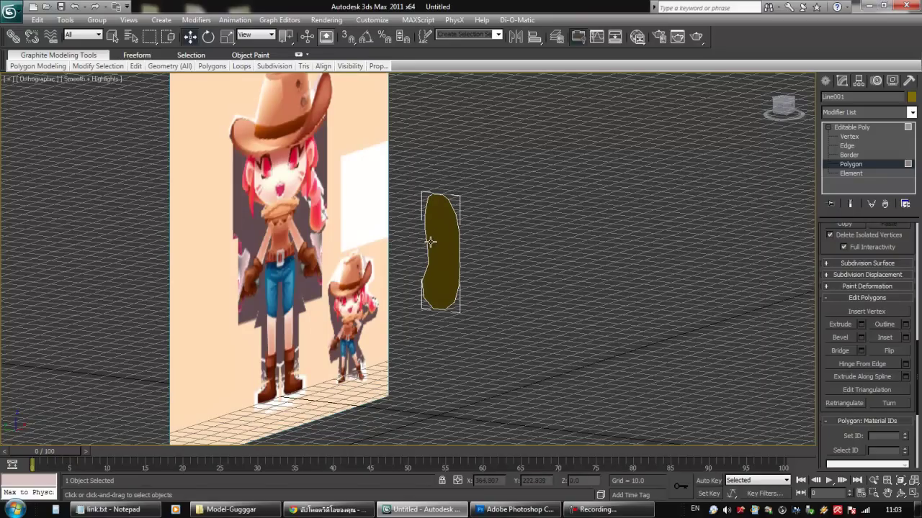
middle_click_drag(492, 256, 508, 271, "alt")
key("F4")
scroll(508, 275, "up", 3)
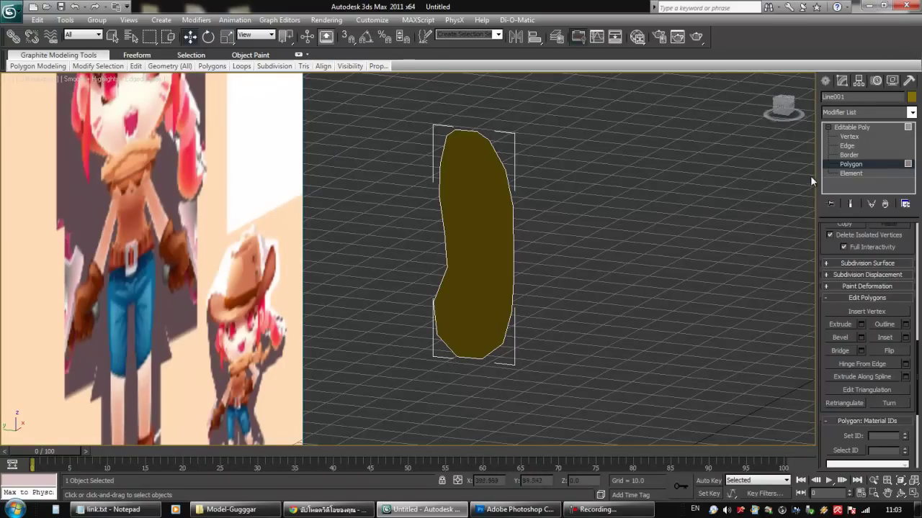
- Switch the Editable Poly to Vertex level and frame the whole profile in the Left view
left_click(850, 164)
left_click(835, 255)
middle_click_drag(614, 264, 573, 273, "alt")
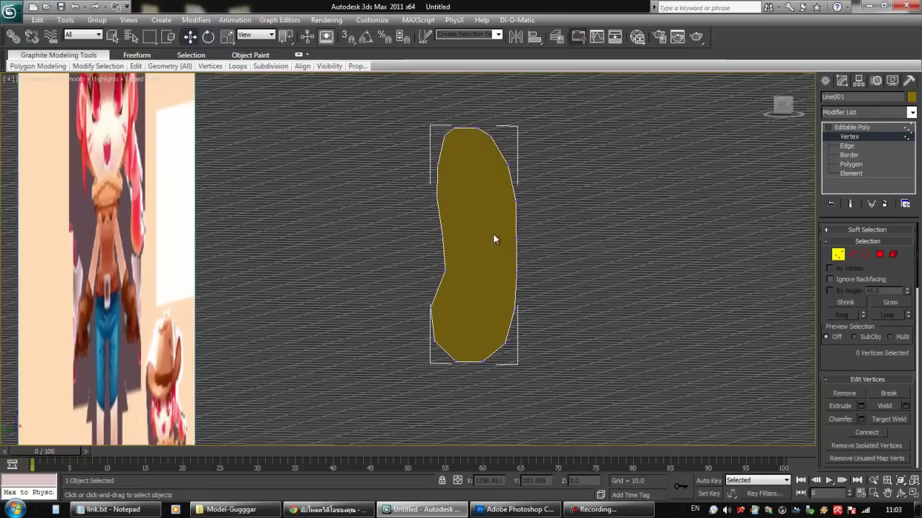
middle_click_drag(508, 290, 522, 406, "alt")
scroll(581, 259, "up", 2)
scroll(580, 258, "down", 2)
key("l")
scroll(455, 352, "up", 2)
middle_click_drag(455, 353, 552, 296)
scroll(539, 297, "up", 1)
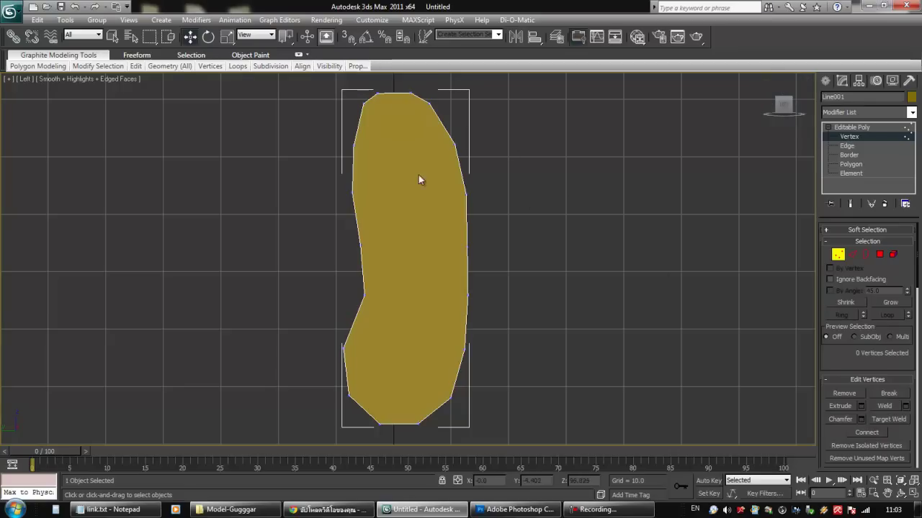
- Start the Cut tool and enable 3D snapping with Vertex as the snap type
scroll(867, 345, "down", 5)
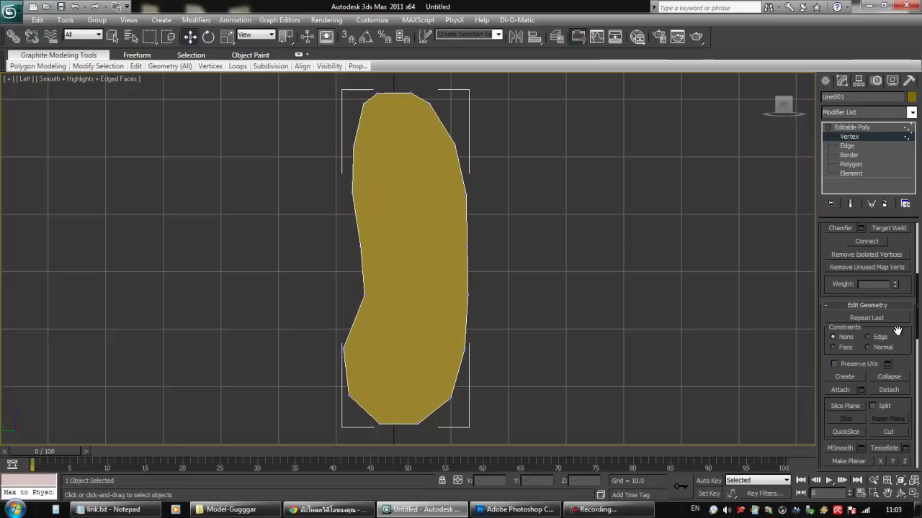
left_click_drag(906, 288, 912, 256)
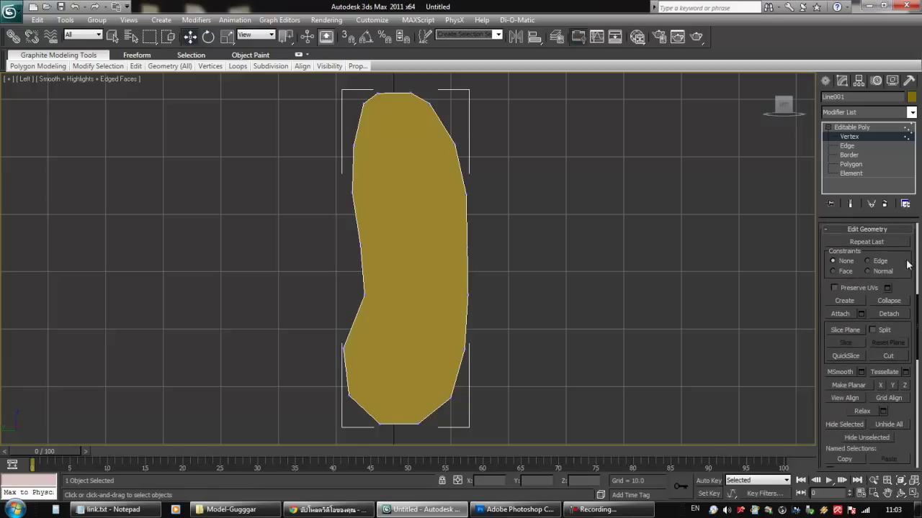
left_click(887, 355)
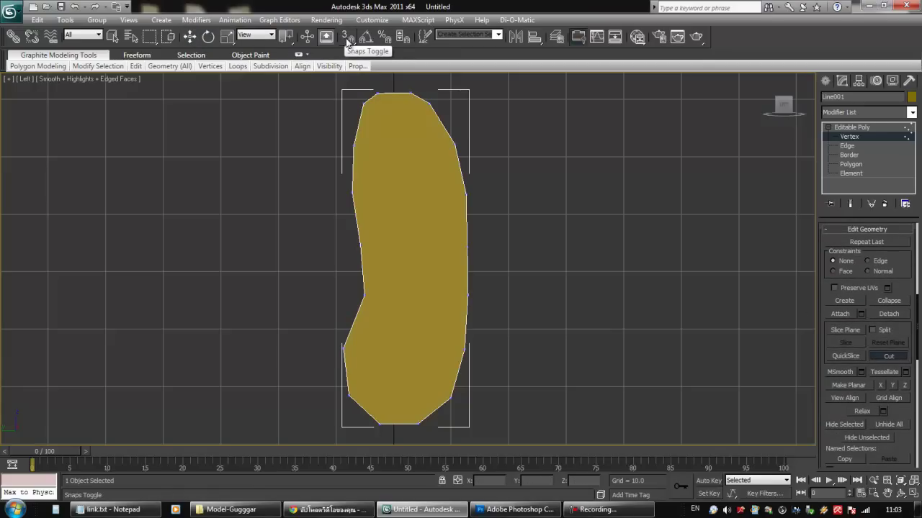
left_click(351, 44)
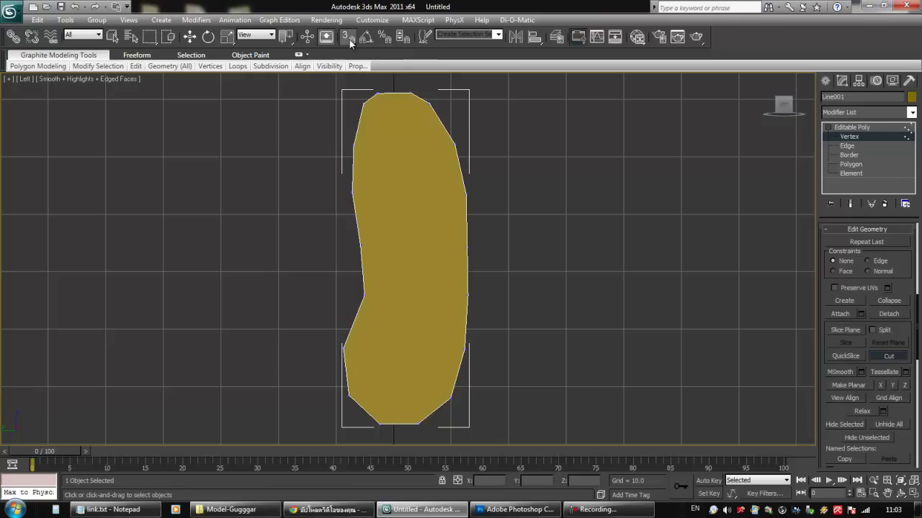
right_click(349, 40)
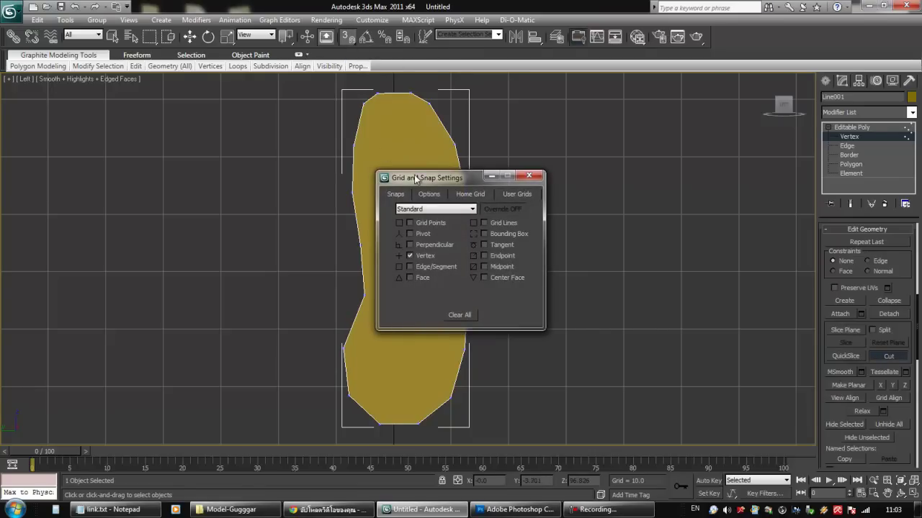
left_click_drag(414, 174, 163, 174)
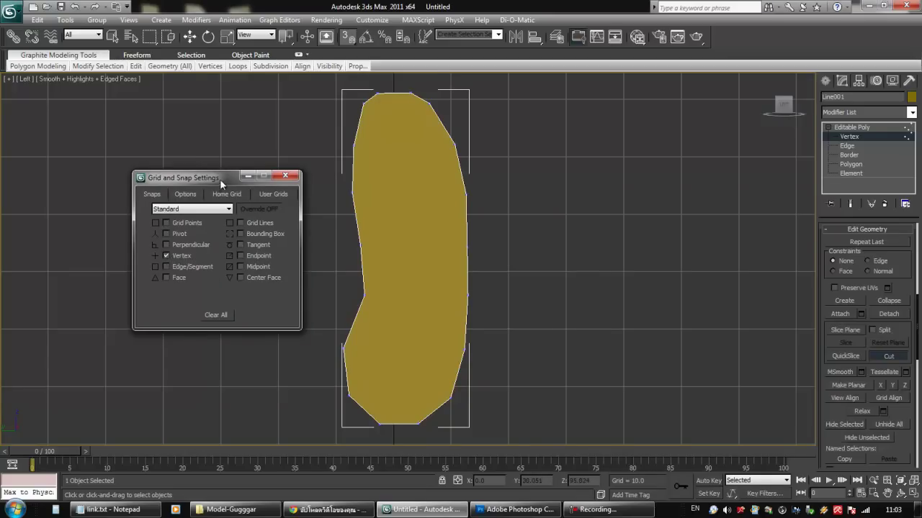
left_click_drag(219, 180, 181, 181)
left_click(254, 176)
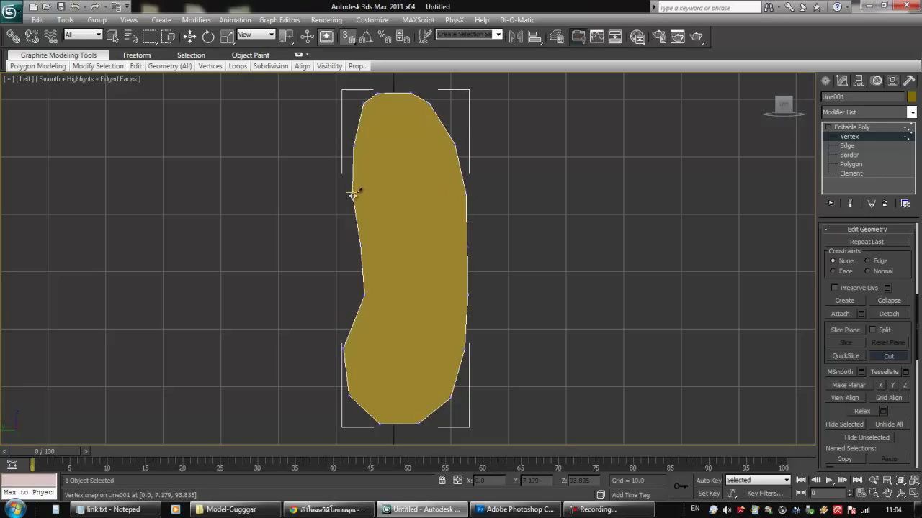
- Cut three roughly horizontal edges across the upper part of the profile, joining opposite outline vertices
left_click(364, 103)
left_click(428, 104)
right_click(428, 104)
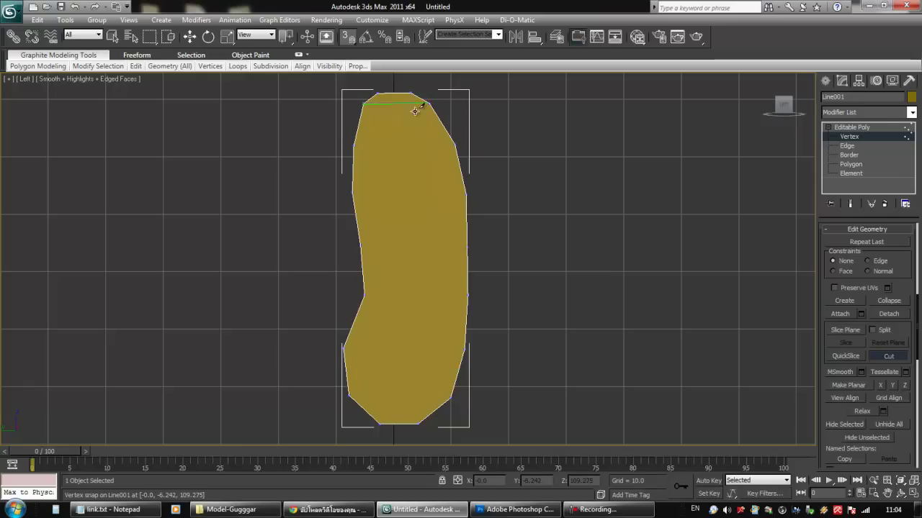
left_click(366, 105)
right_click(505, 120)
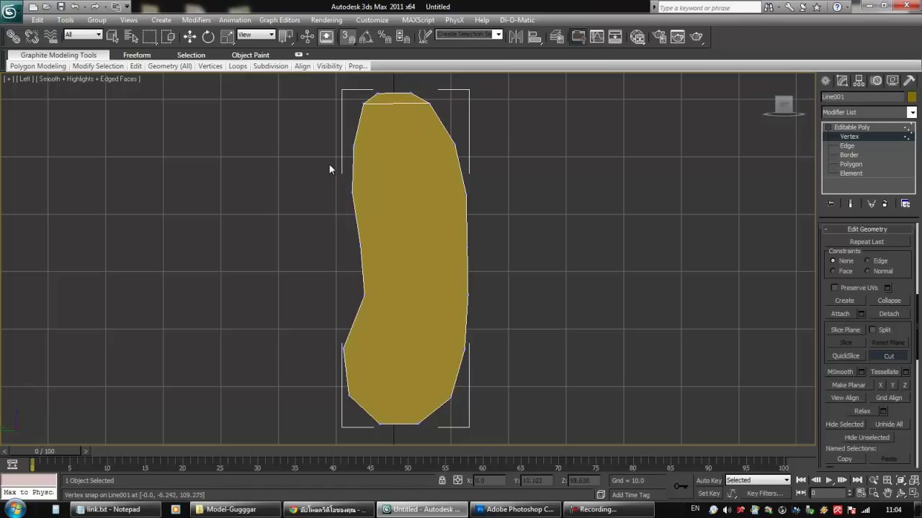
left_click(354, 146)
left_click(454, 146)
right_click(510, 164)
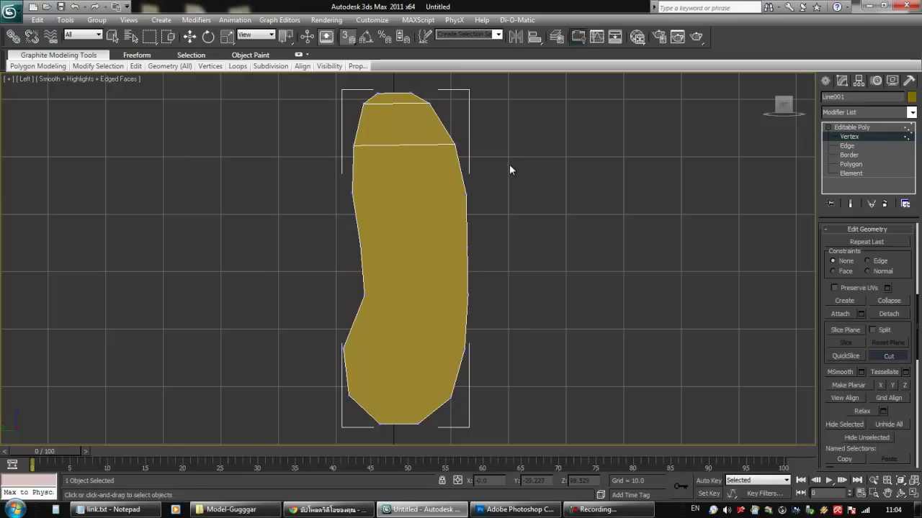
left_click(354, 193)
left_click(466, 193)
right_click(466, 173)
- Cut four more cross edges through the middle and lower profile, joining the remaining opposite side vertices
left_click(358, 246)
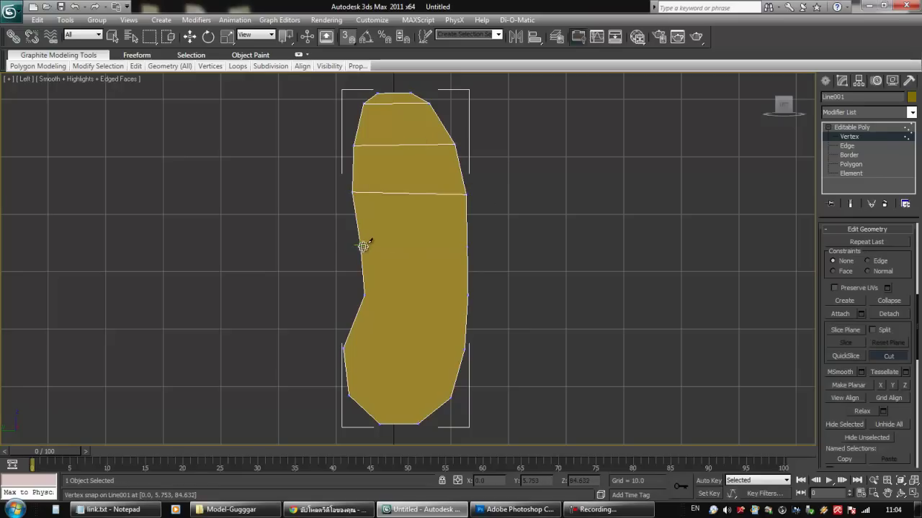
left_click(467, 247)
right_click(488, 250)
left_click(364, 296)
left_click(466, 296)
right_click(499, 281)
left_click(345, 349)
left_click(465, 348)
right_click(471, 344)
left_click(349, 395)
left_click(451, 396)
right_click(475, 338)
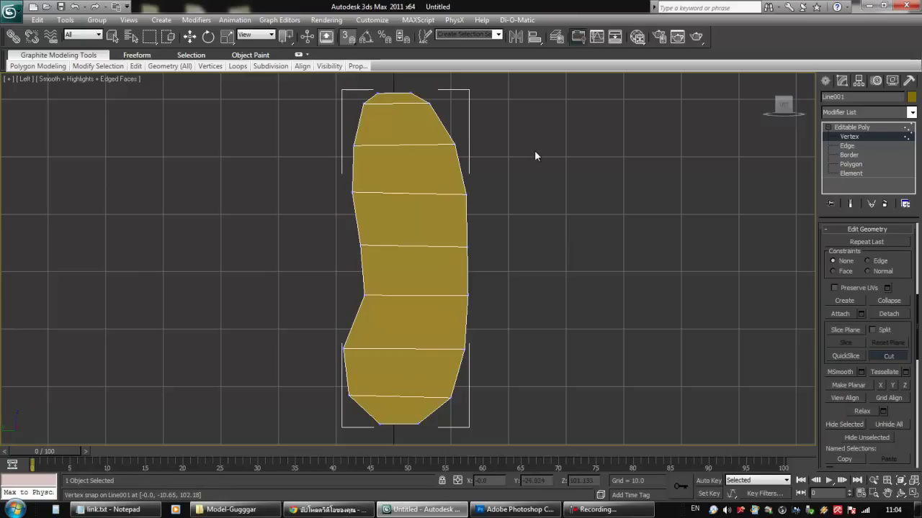
- Leave Cut, select all polygons of the profile in an angled view, and turn snapping off
key("w")
key("p")
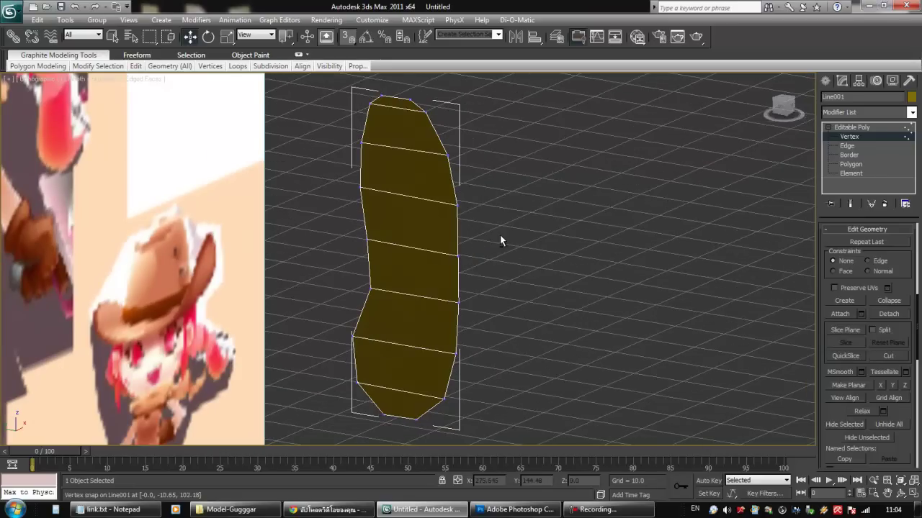
scroll(514, 257, "down", 3)
right_click(545, 248)
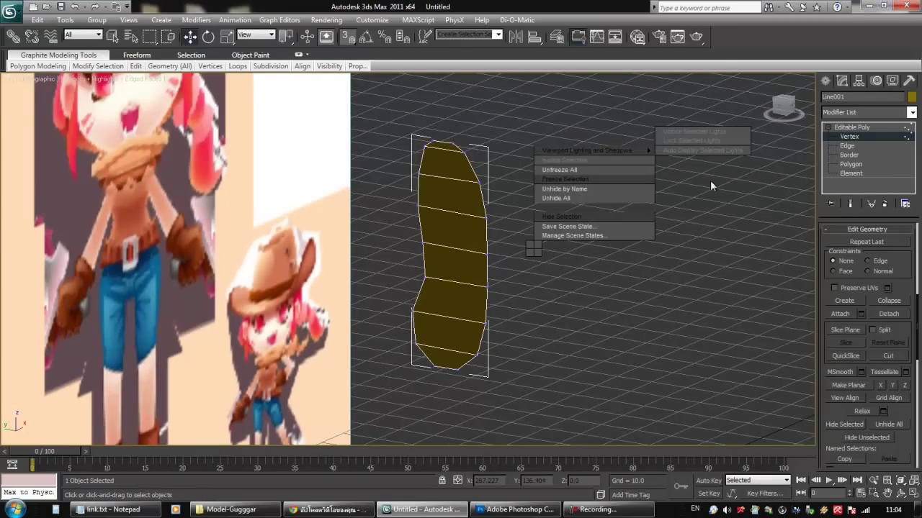
left_click(850, 165)
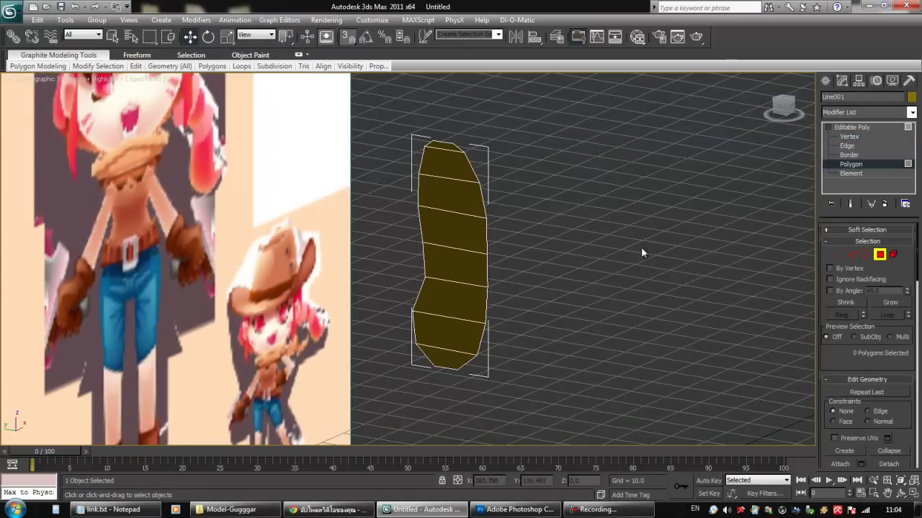
key("ctrl+a")
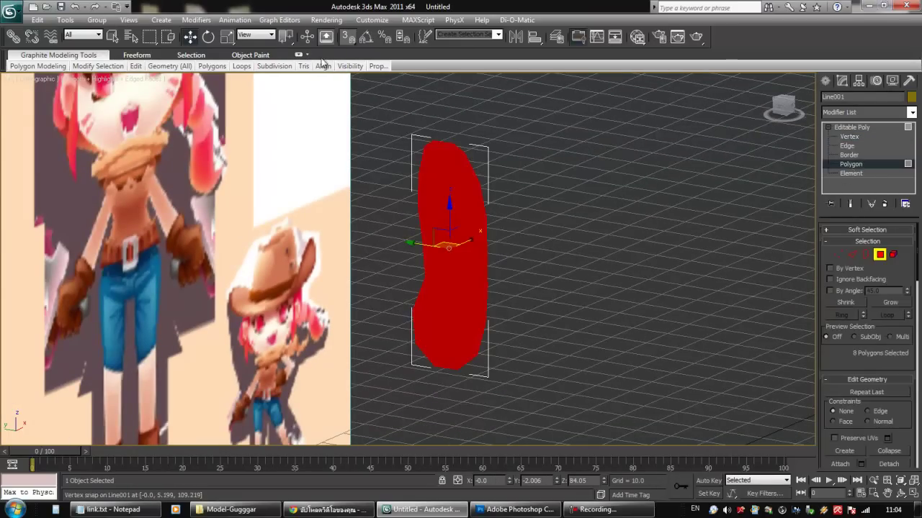
left_click(346, 43)
- Switch to the Front view and frame the edge-on profile over the character's head and torso
mouse_move(531, 293)
middle_mouse_down("alt")
mouse_move(549, 293)
mouse_move(528, 295)
mouse_move(540, 286)
middle_mouse_up("alt")
scroll(508, 277, "up", 2)
key("f")
key("f")
middle_click_drag(484, 221, 493, 345)
scroll(459, 213, "up", 3)
middle_click_drag(455, 182, 431, 273)
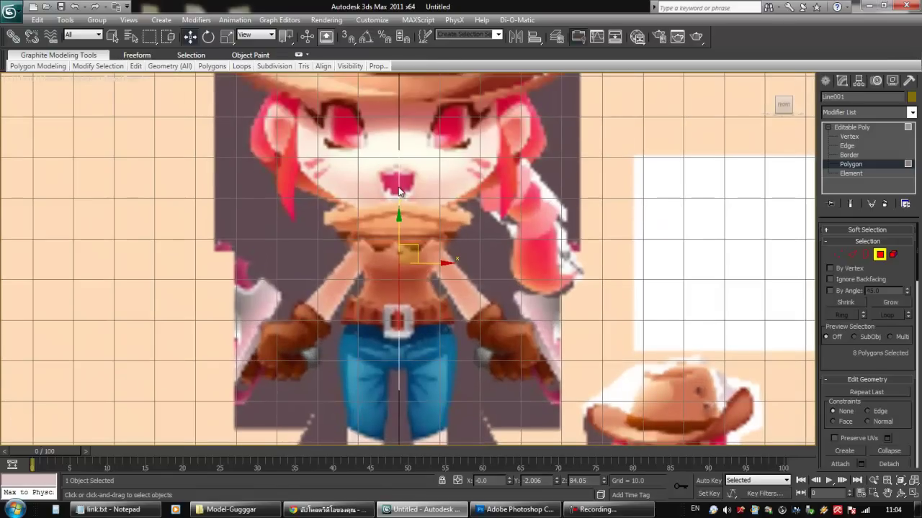
key("t")
key("f")
- Compare the edge-on profile with the character's torso and scale the selected polygons down uniformly to about 87%
key("F3")
key("F3")
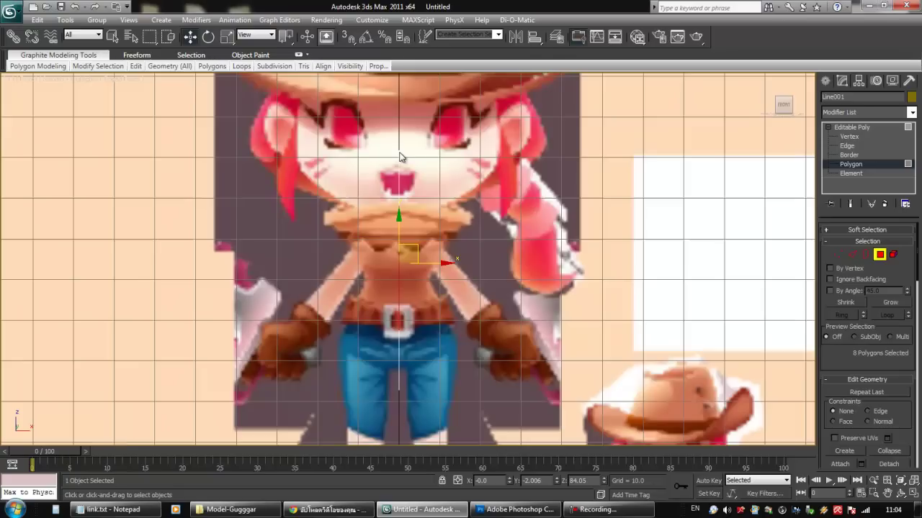
key("F3")
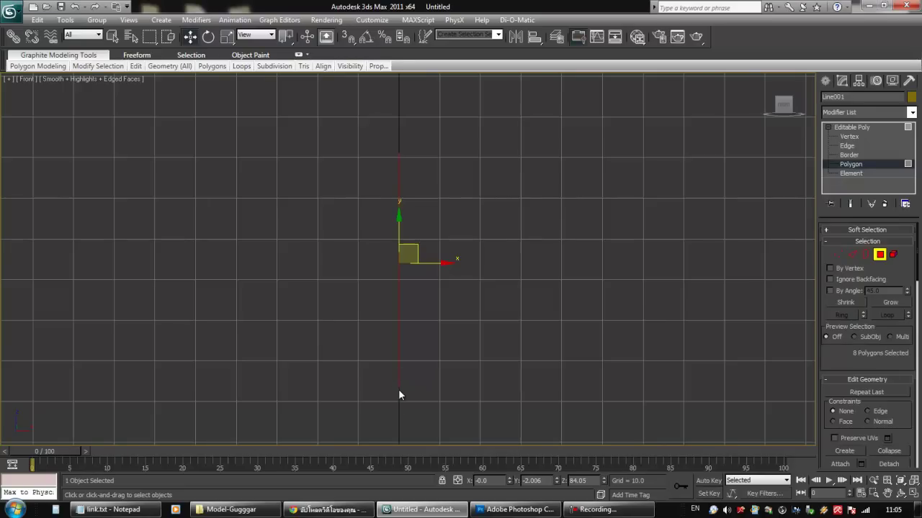
key("F3")
key("F3")
key("F3")
key("F3")
key("F3")
key("r")
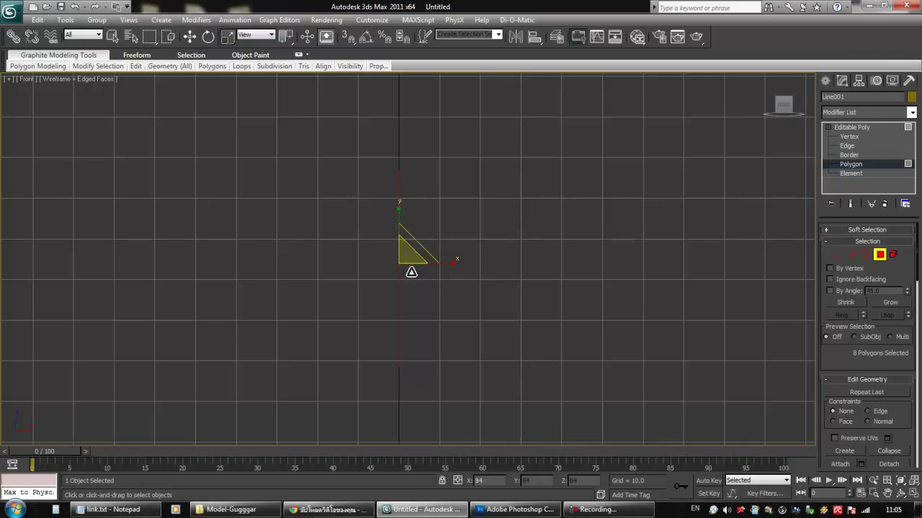
key("F3")
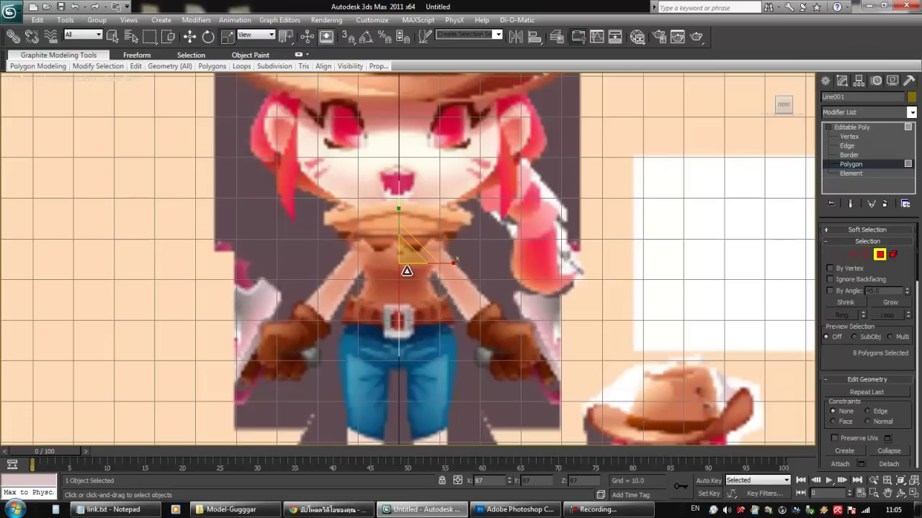
- Scale the profile polygons down further and lower them to about Z 76.8, between the collar and the crotch
key("w")
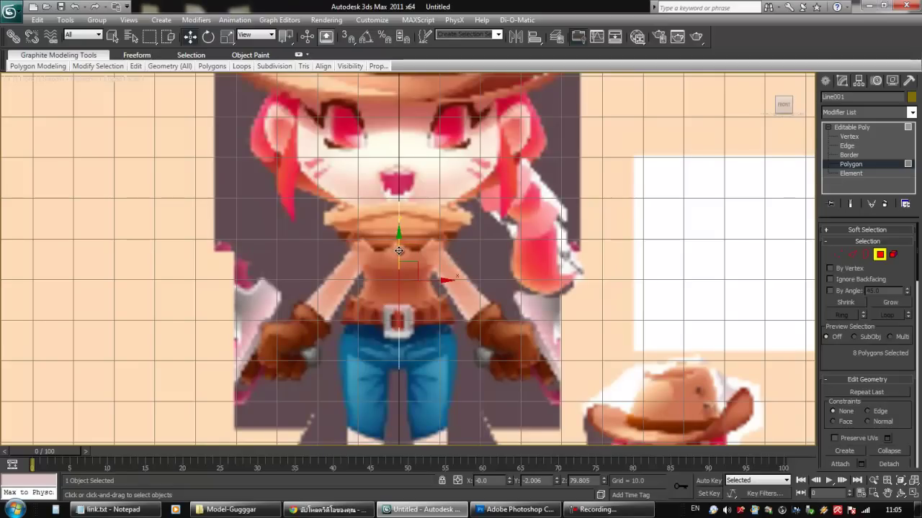
key("r")
left_click_drag(399, 252, 398, 279)
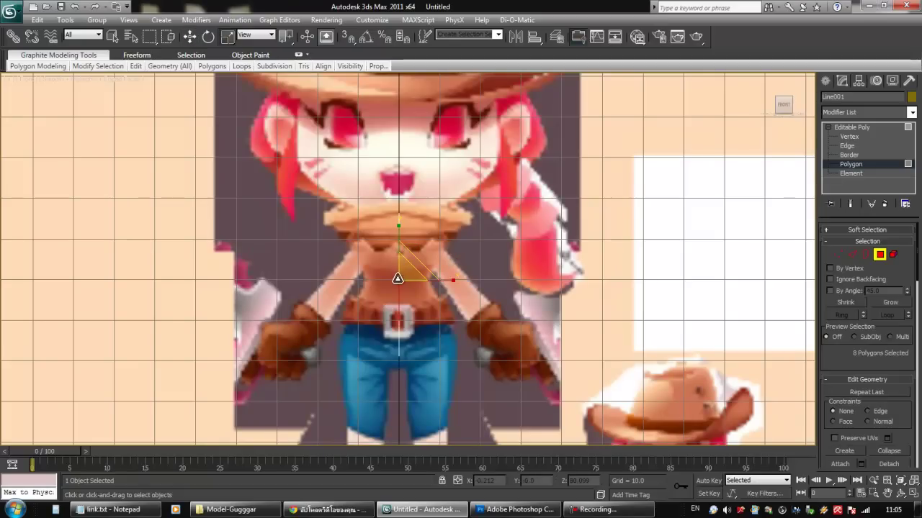
key("w")
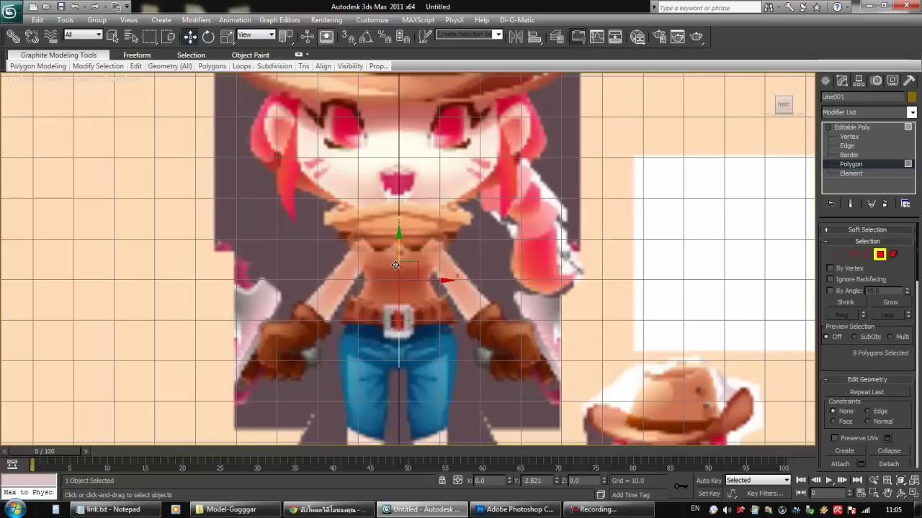
left_click_drag(395, 266, 395, 278)
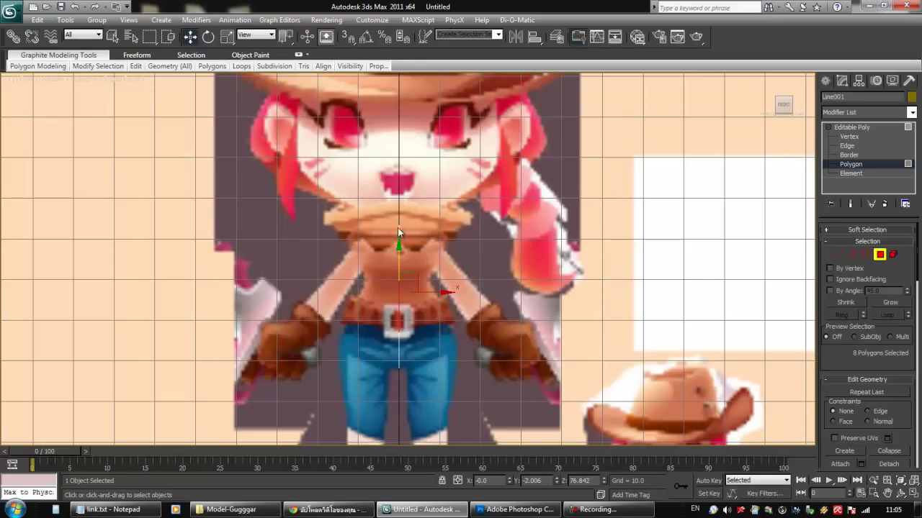
- Check the profile's fit in the Front view and extrude its selected polygons slightly into a thin slab
key("F3")
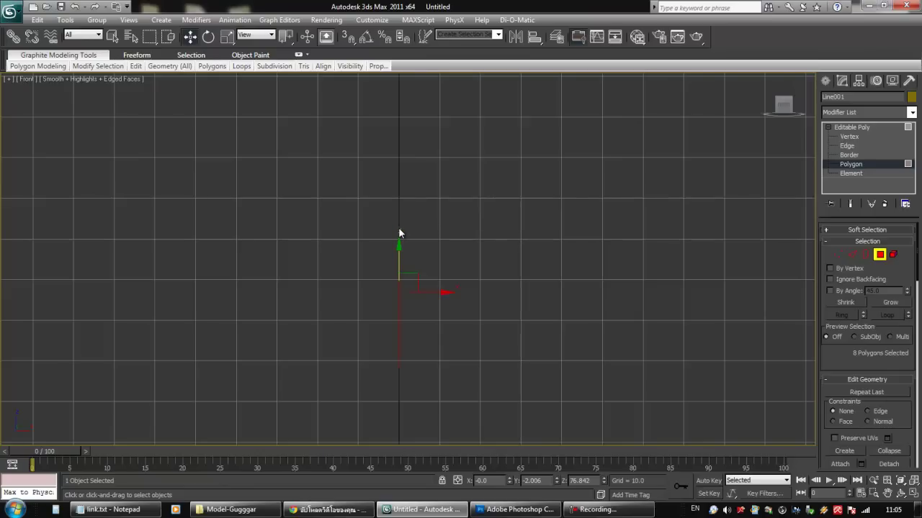
key("alt+q")
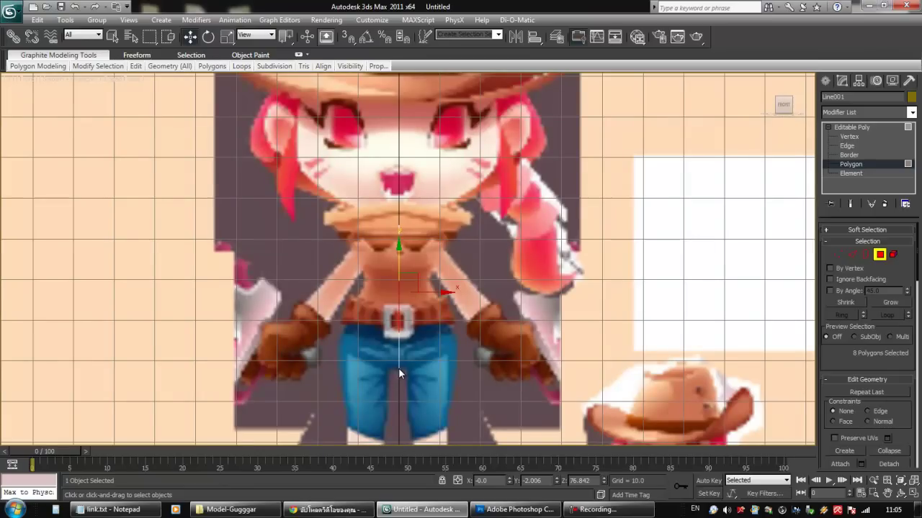
key("alt+q")
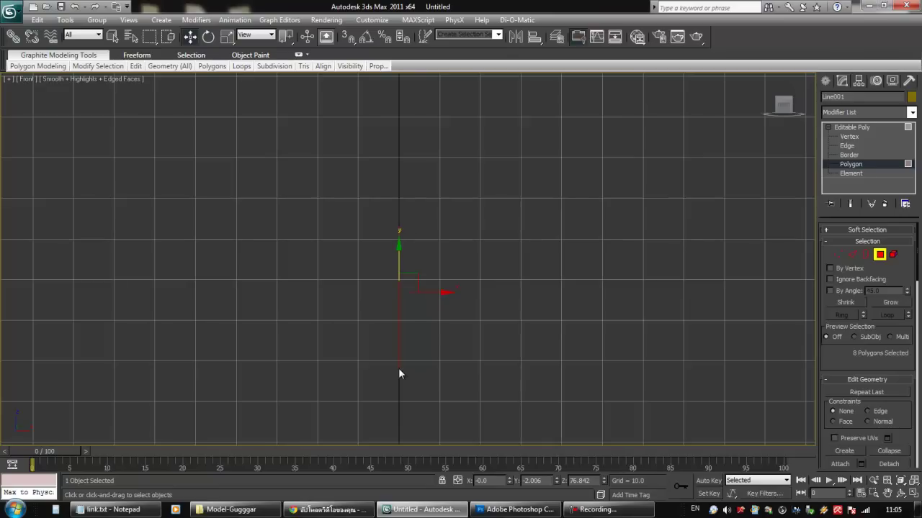
key("alt+q")
scroll(425, 321, "up", 3)
middle_click_drag(425, 317, 457, 322, "alt")
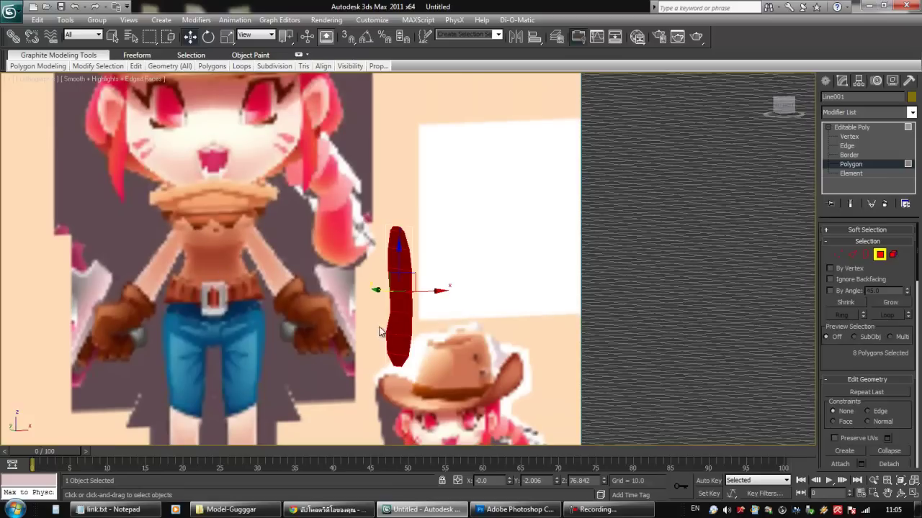
middle_click_drag(224, 277, 321, 261)
middle_click_drag(487, 313, 504, 304, "alt")
right_click(503, 302)
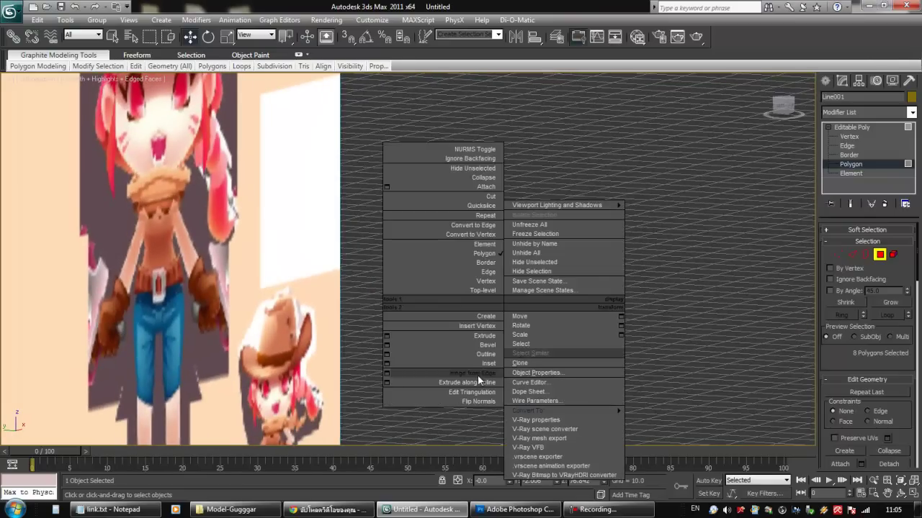
left_click(476, 336)
left_click_drag(500, 306, 498, 298)
- Widen the slab in the Front view by moving the extruded polygons outward to X -2.475, and leave Polygon level
middle_click_drag(519, 309, 484, 370, "alt")
key("w")
key("f")
scroll(483, 370, "up", 5)
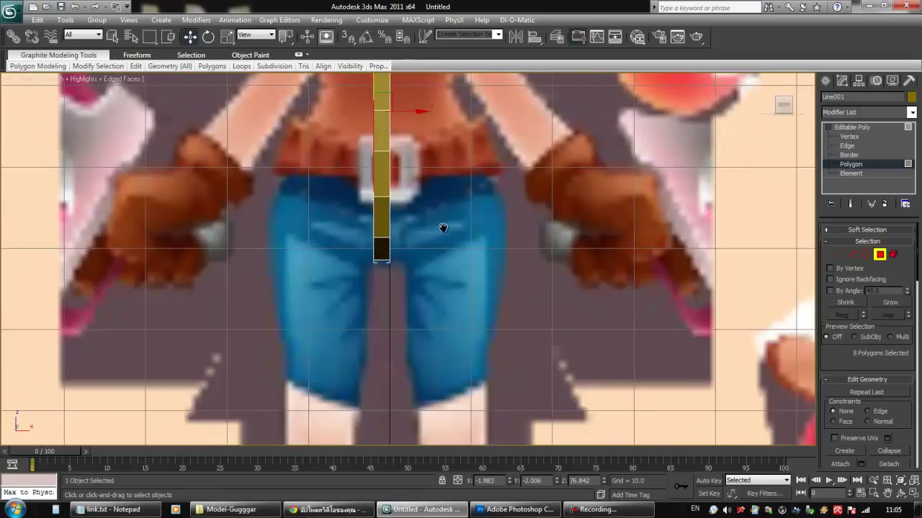
middle_click_drag(420, 168, 431, 305)
left_click_drag(414, 252, 408, 253)
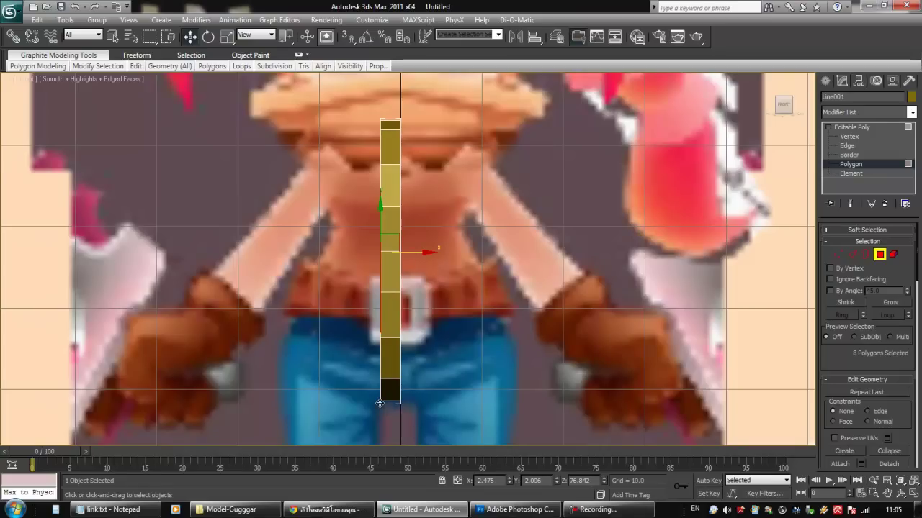
middle_click_drag(425, 265, 452, 249, "alt")
scroll(452, 249, "down", 3)
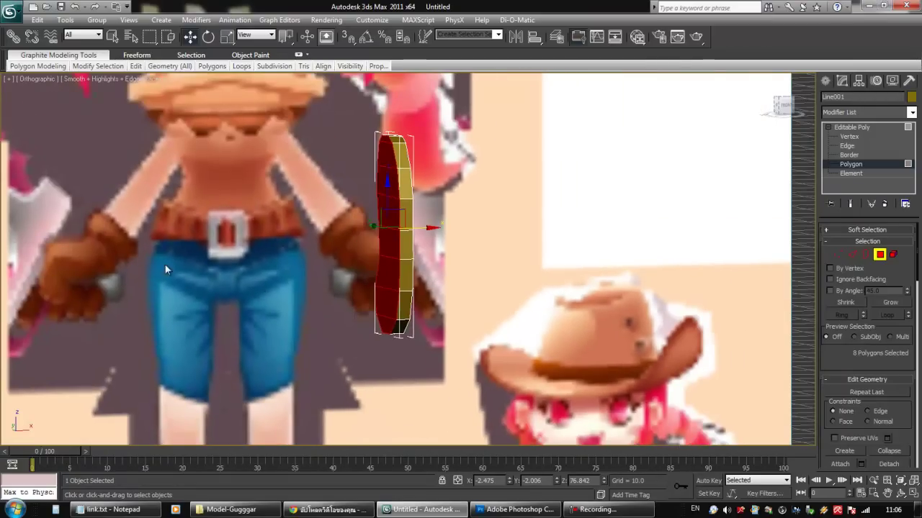
left_click(877, 257)
- Draw a six-sided NGon spline of about 2.9 radius beside the body profile in the Left view
middle_click_drag(449, 296, 412, 288, "alt")
middle_click_drag(203, 269, 308, 277)
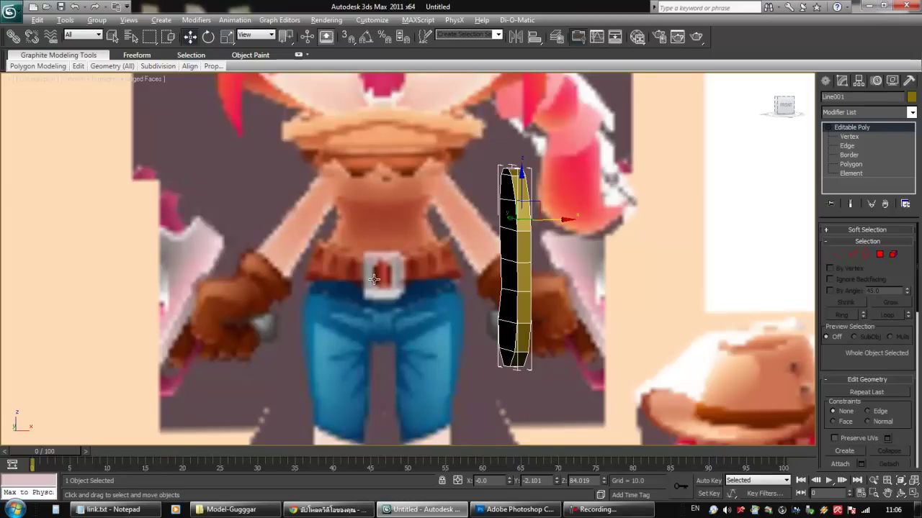
middle_click_drag(339, 188, 400, 283, "alt")
key("l")
middle_click_drag(406, 235, 342, 373)
scroll(388, 294, "up", 3)
middle_click_drag(342, 234, 414, 260)
scroll(414, 260, "up", 2)
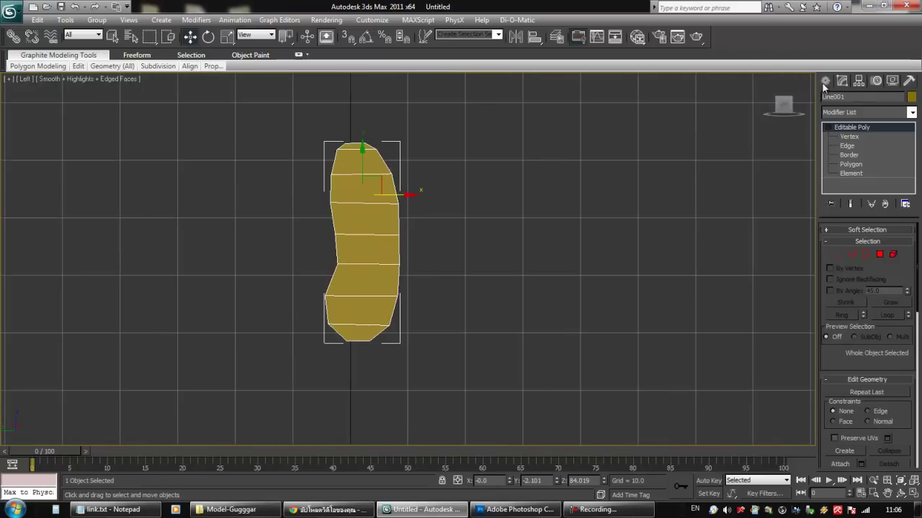
left_click(825, 81)
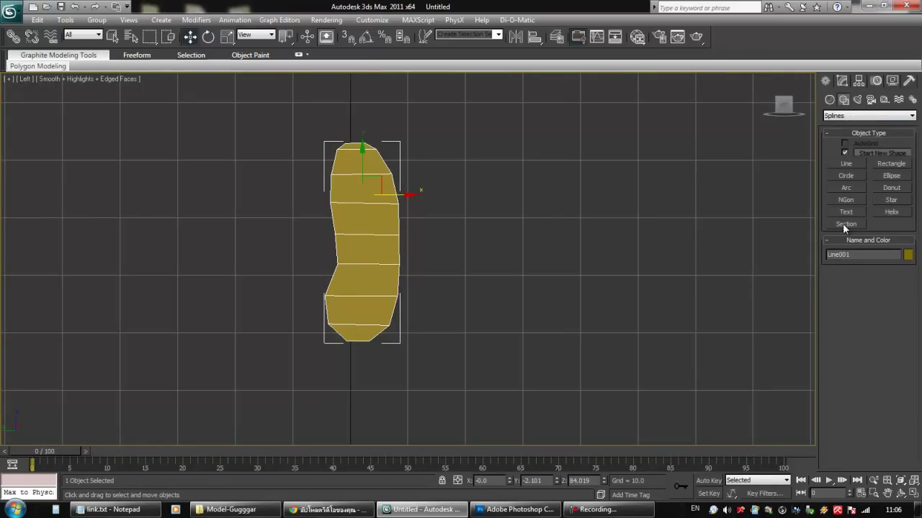
left_click(845, 200)
left_click_drag(455, 183, 469, 193)
right_click(497, 176)
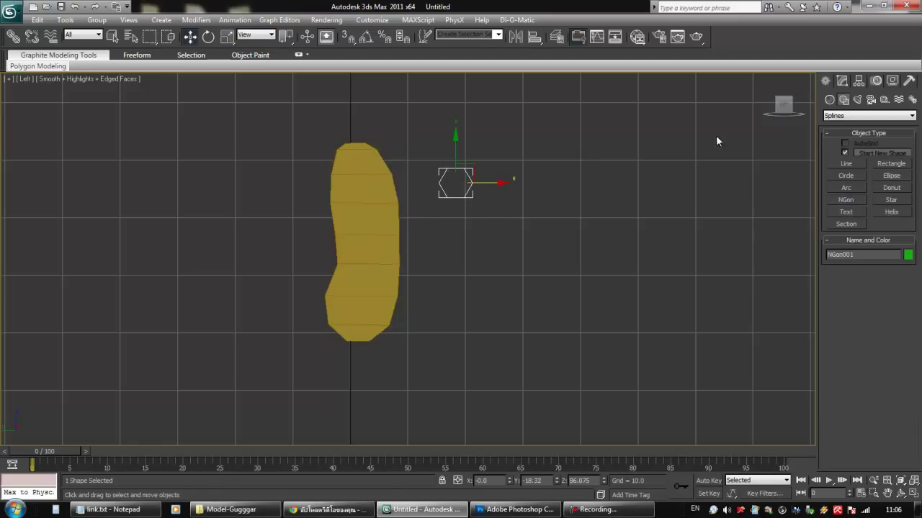
- Try nine sides on the NGon and undo the change
scroll(446, 182, "up", 2)
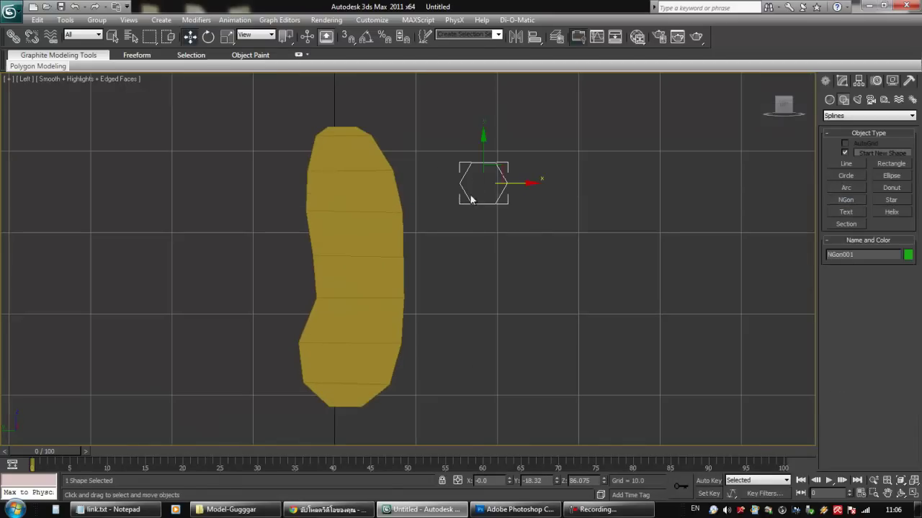
left_click(841, 81)
left_click_drag(900, 296, 902, 294)
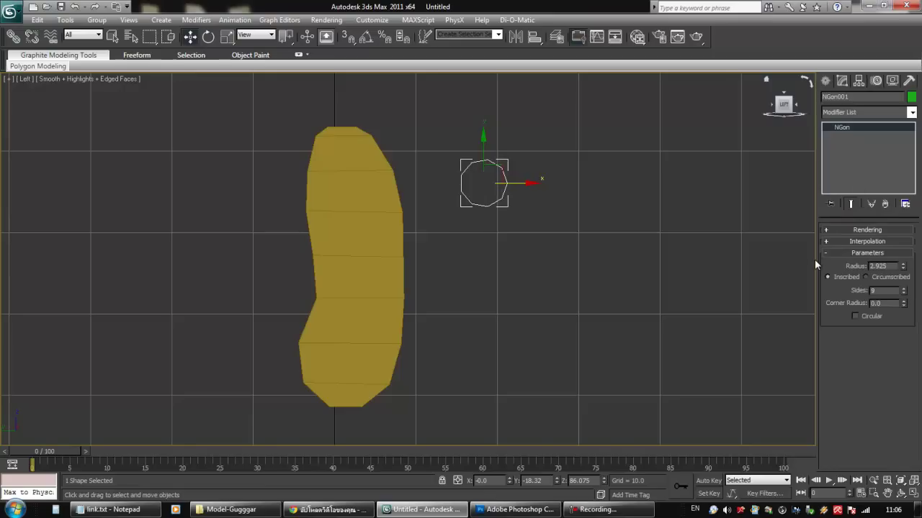
key("ctrl+z")
key("ctrl+z")
key("ctrl+z")
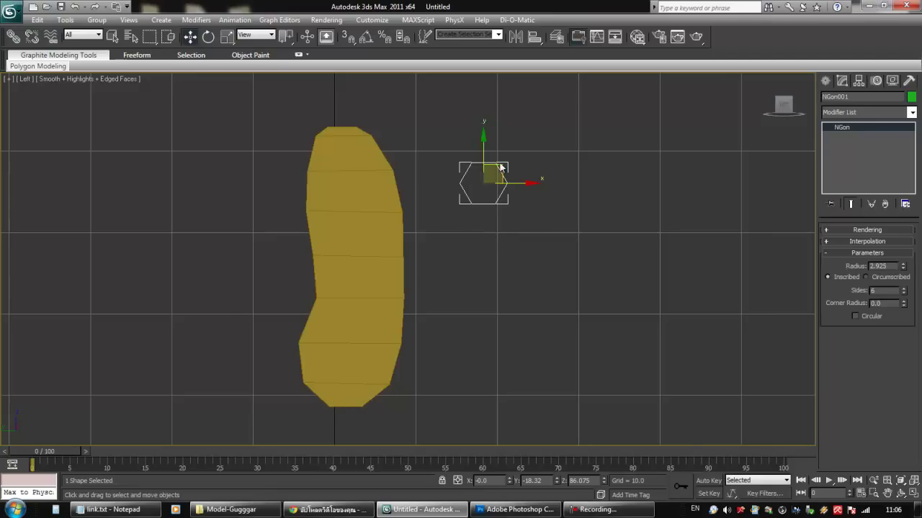
- Place the hexagon over the lower end of the body profile and set its radius to 4.242
left_click_drag(499, 169, 362, 363)
key("F3")
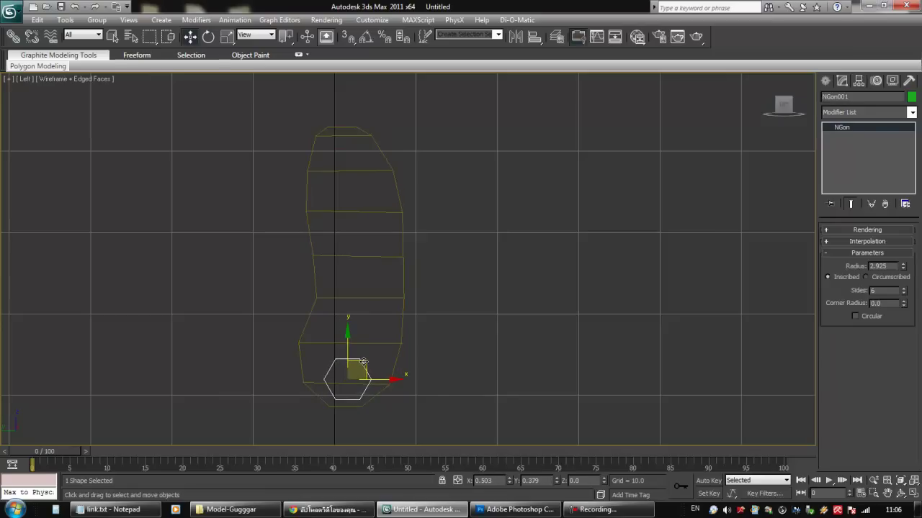
left_click_drag(903, 266, 900, 237)
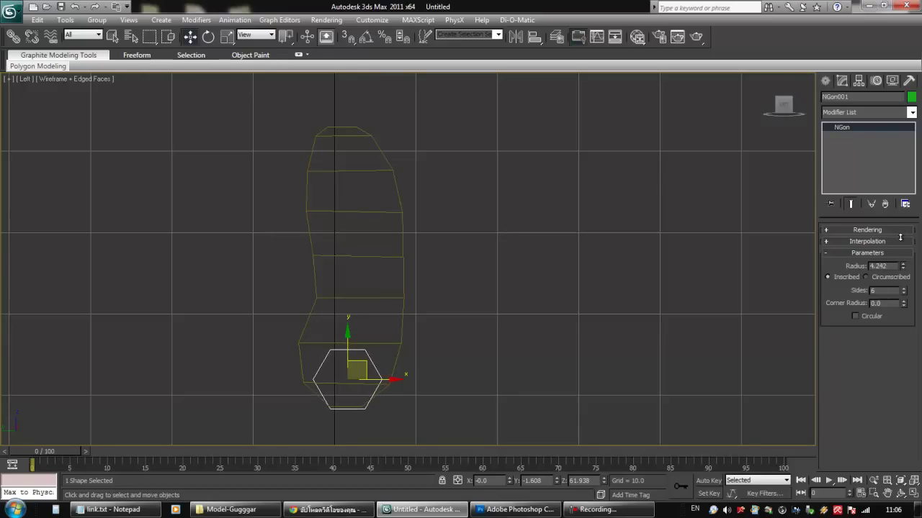
left_click_drag(364, 366, 362, 361)
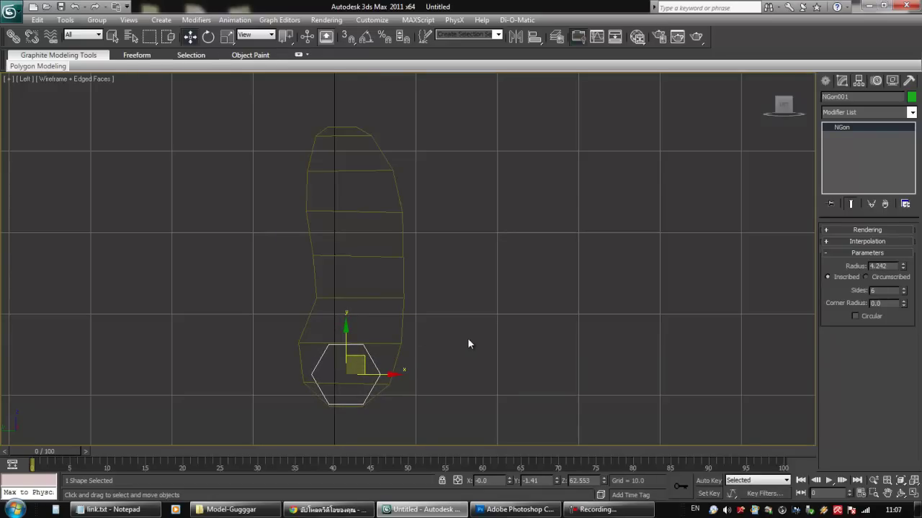
- Enlarge the lower hexagon's radius to 4.538 so it fits the bottom of the profile more closely
middle_click_drag(441, 346, 533, 307)
scroll(529, 311, "down", 1)
scroll(458, 319, "up", 1)
scroll(458, 319, "up", 5)
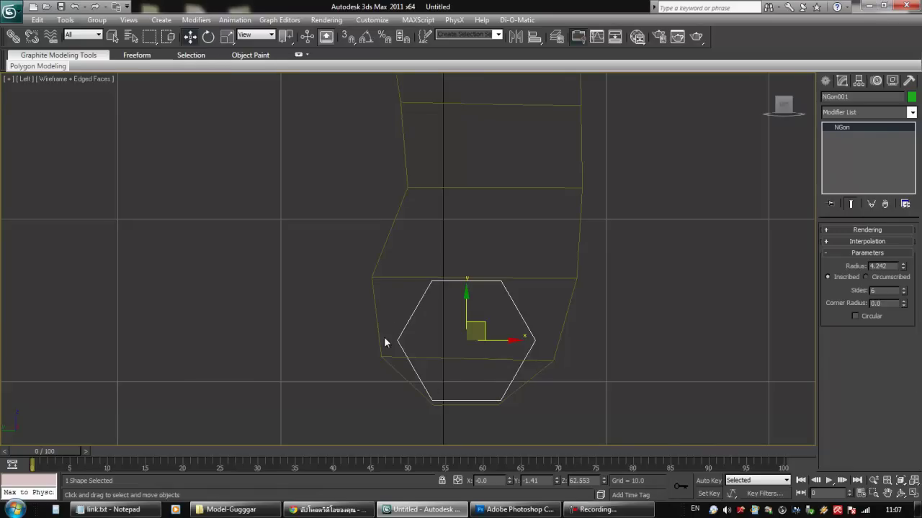
left_click_drag(902, 268, 904, 262)
- Clone the hexagon up to the profile's upper end, set the copy's radius to 2.95 and position it at the shoulder
scroll(530, 293, "down", 7)
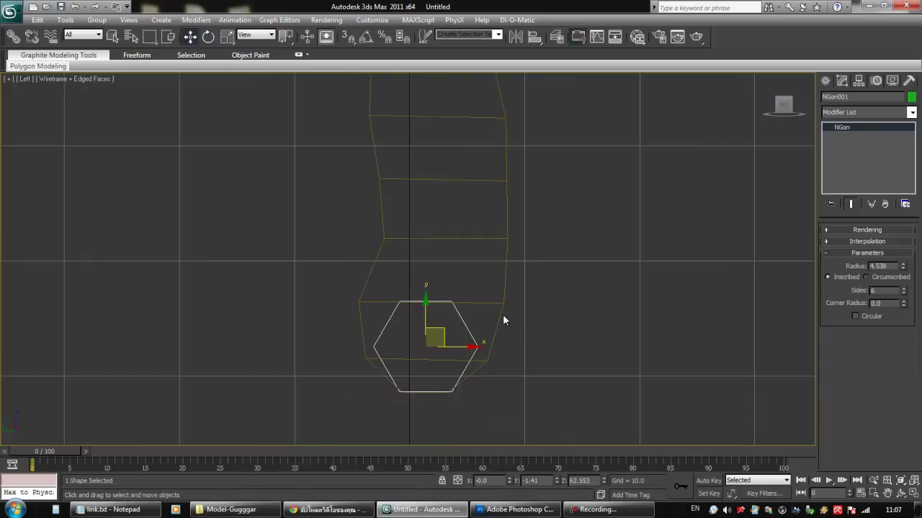
mouse_move(416, 292)
left_mouse_down("shift")
mouse_move(415, 173)
mouse_move(432, 138)
mouse_move(413, 153)
left_mouse_up("shift")
left_click(462, 305)
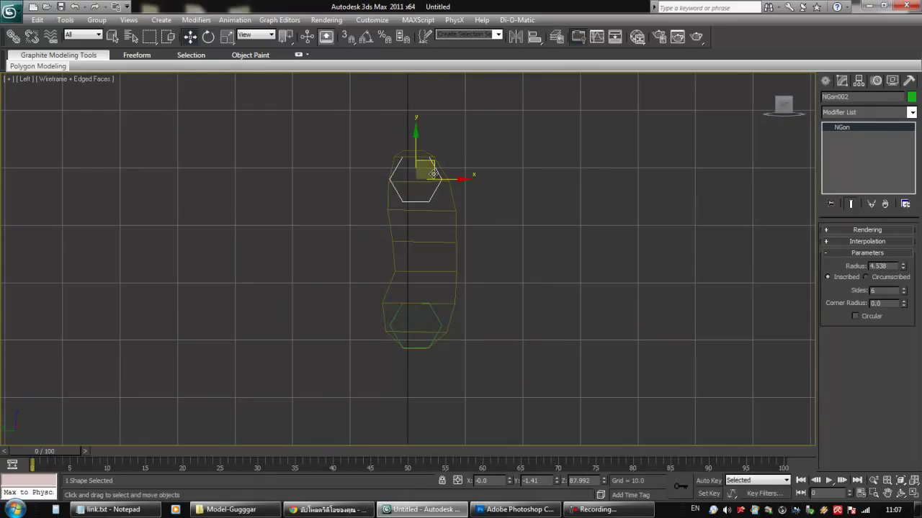
left_click_drag(905, 270, 894, 286)
left_click_drag(432, 164, 426, 157)
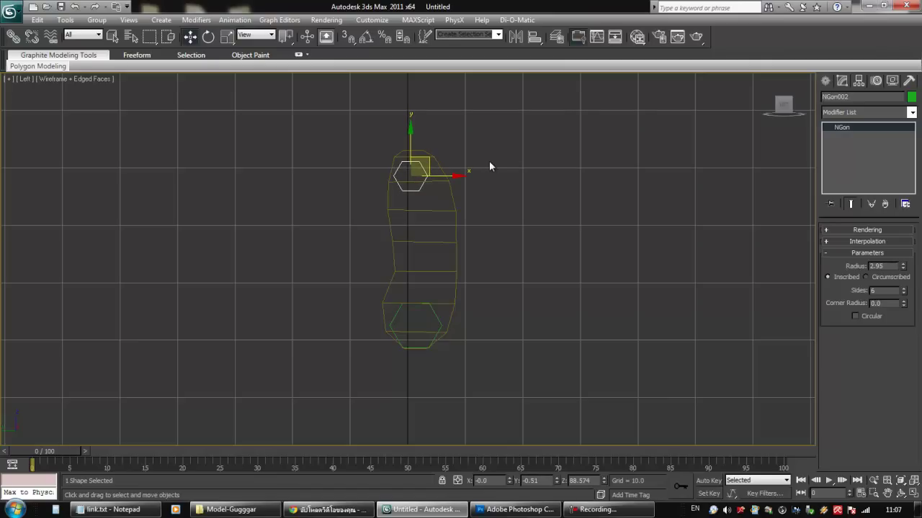
- Move the upper hexagon sideways in the Front view from the body's centre onto the reference character's shoulder
scroll(516, 229, "down", 2)
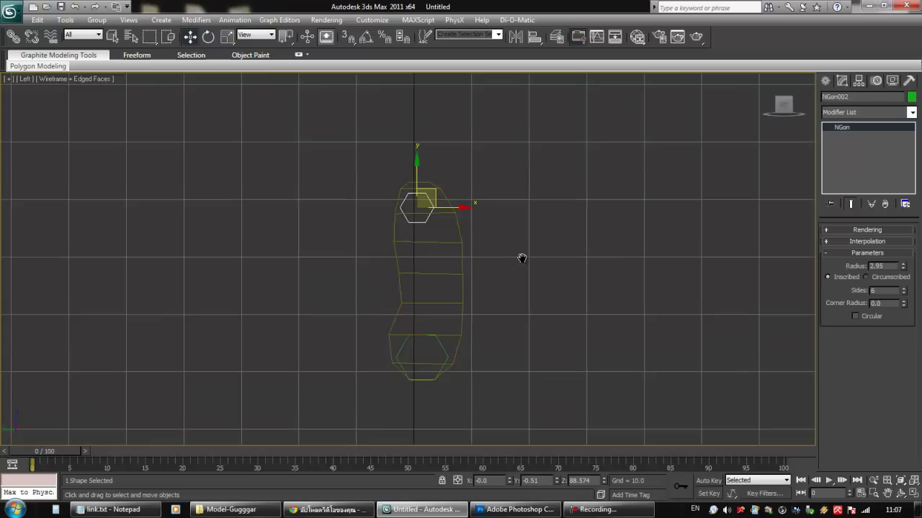
key("f")
scroll(503, 270, "down", 2)
mouse_move(504, 235)
middle_mouse_down()
mouse_move(469, 295)
mouse_move(484, 329)
middle_mouse_up()
scroll(484, 330, "up", 2)
mouse_move(451, 231)
middle_mouse_down()
mouse_move(464, 293)
mouse_move(451, 241)
middle_mouse_up()
key("F3")
scroll(450, 241, "up", 4)
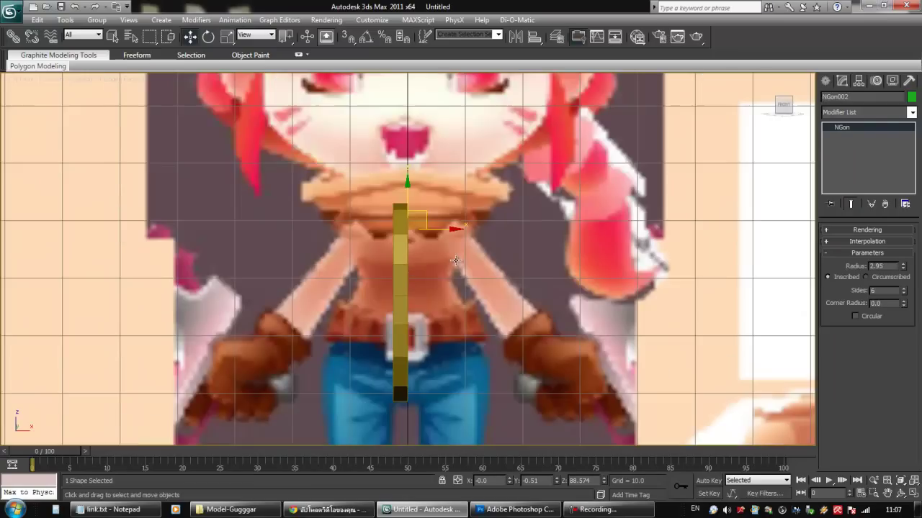
left_click_drag(406, 217, 386, 180)
- Tilt the shoulder hexagon across the reference arm, set its radius to 3.516 and position it where the arm meets the torso
key("e")
scroll(337, 166, "up", 3)
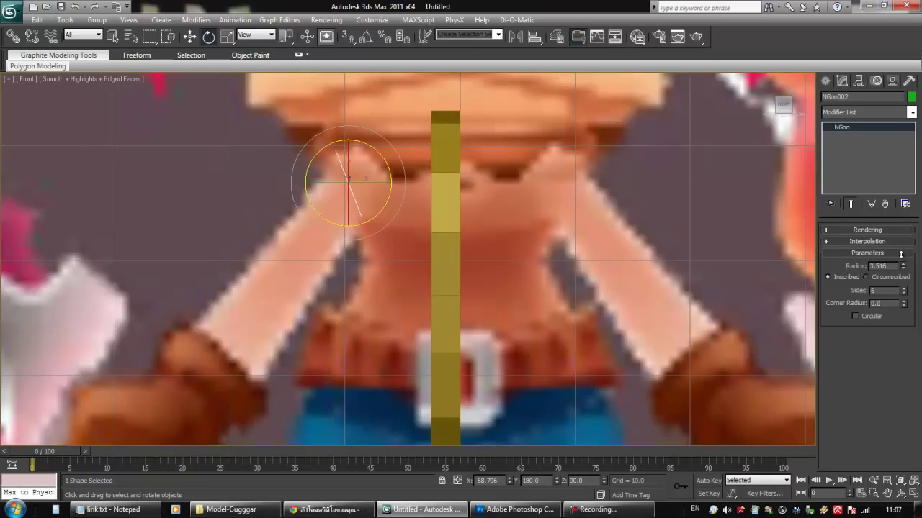
left_click_drag(893, 266, 858, 274)
type("w")
left_click_drag(376, 159, 374, 144)
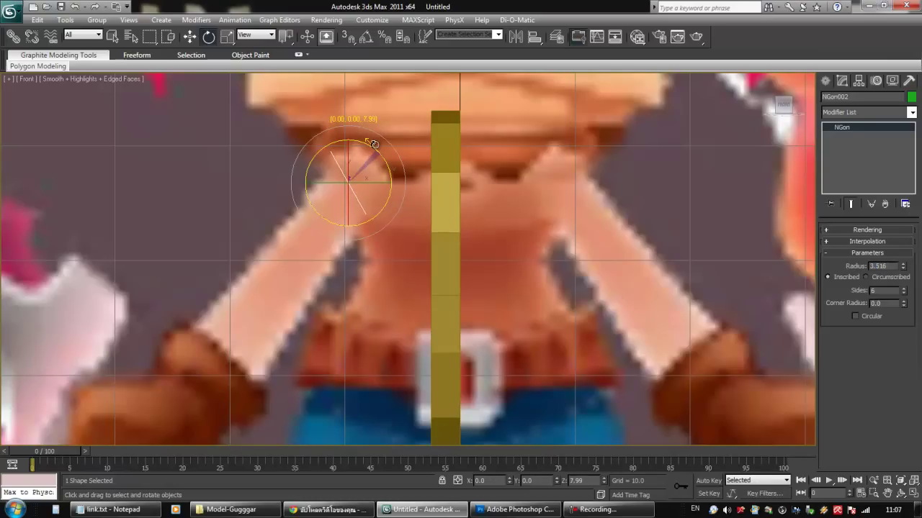
key("w")
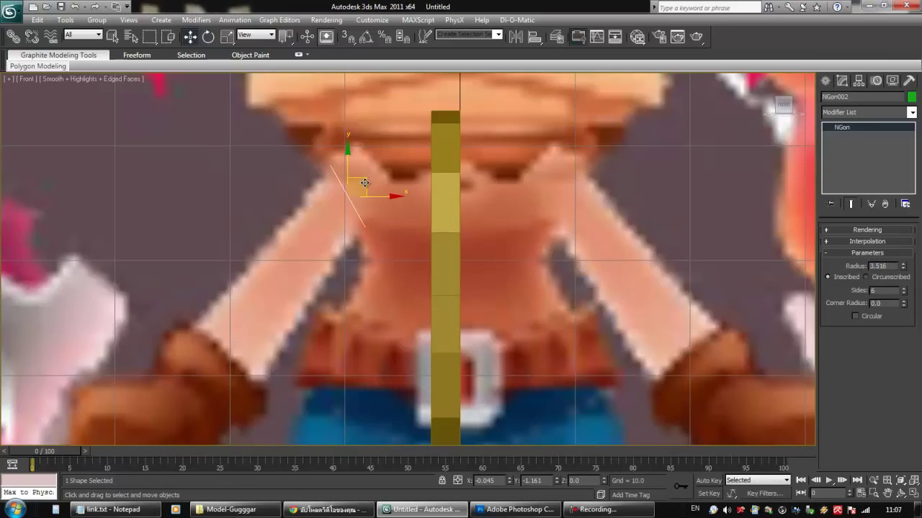
middle_click_drag(365, 183, 405, 143)
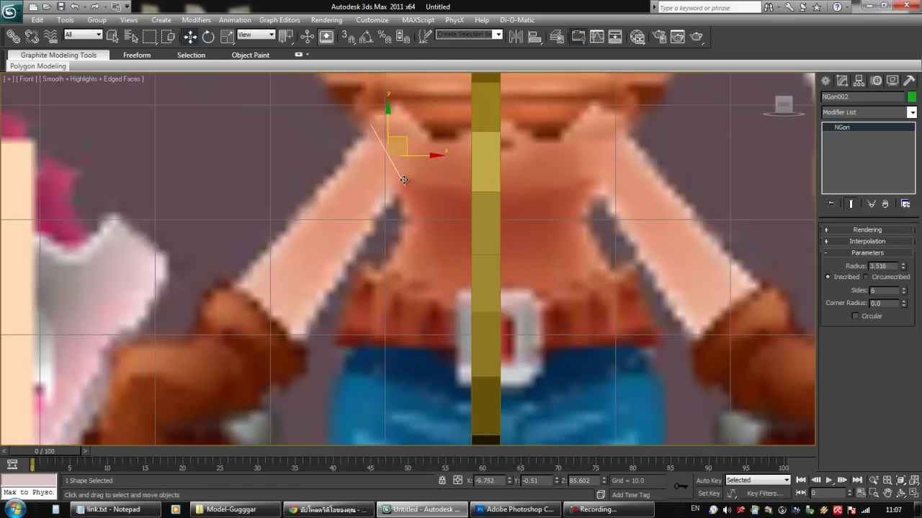
- Select the lower hexagon and move it sideways in the Front view onto the reference character's thigh, at about X -8.0
scroll(404, 180, "down", 8)
middle_click_drag(399, 245, 418, 185)
key("F3")
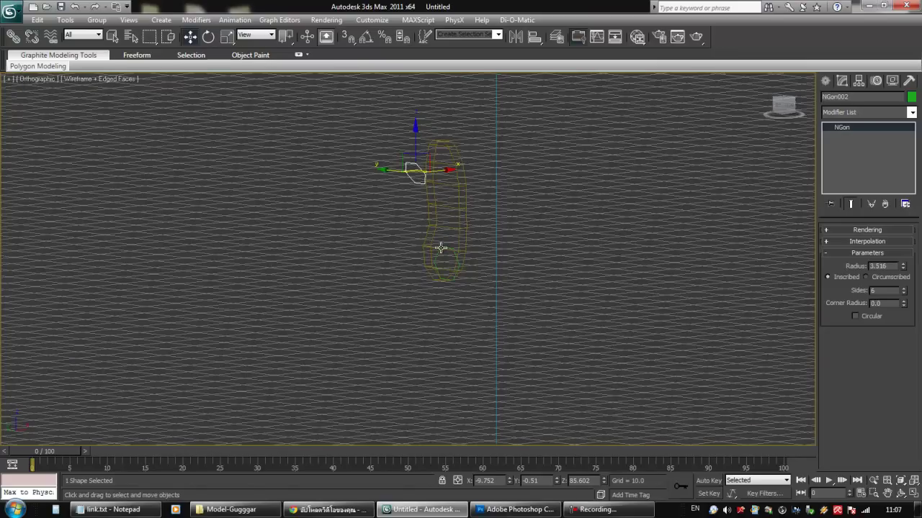
left_click(447, 250)
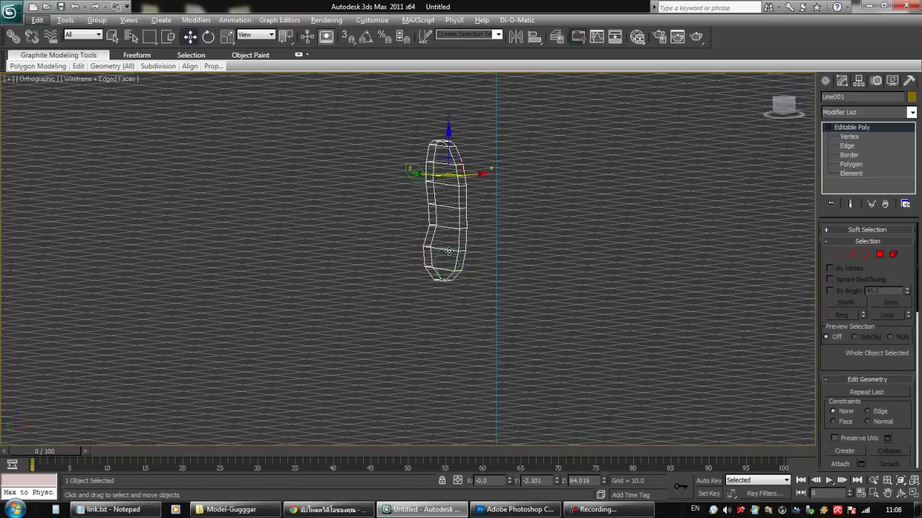
left_click(442, 254)
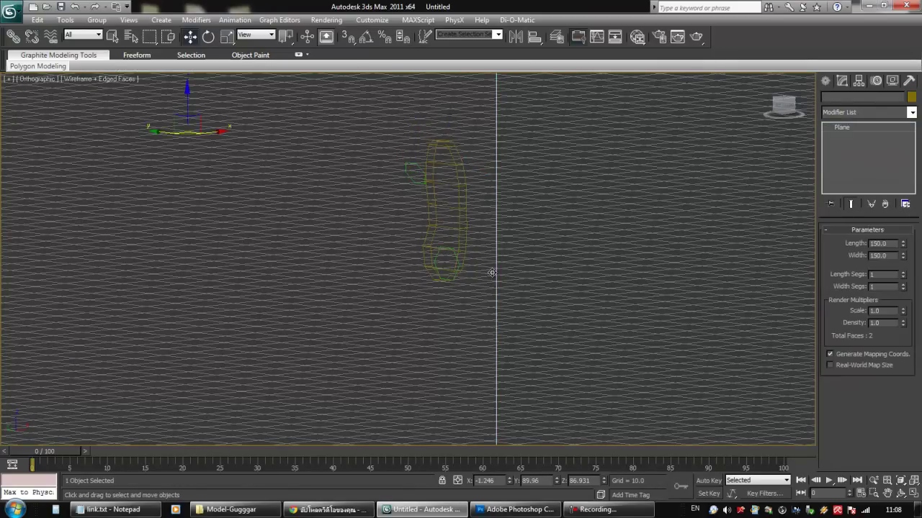
left_click(438, 257)
middle_click_drag(483, 264, 468, 286, "alt")
key("f")
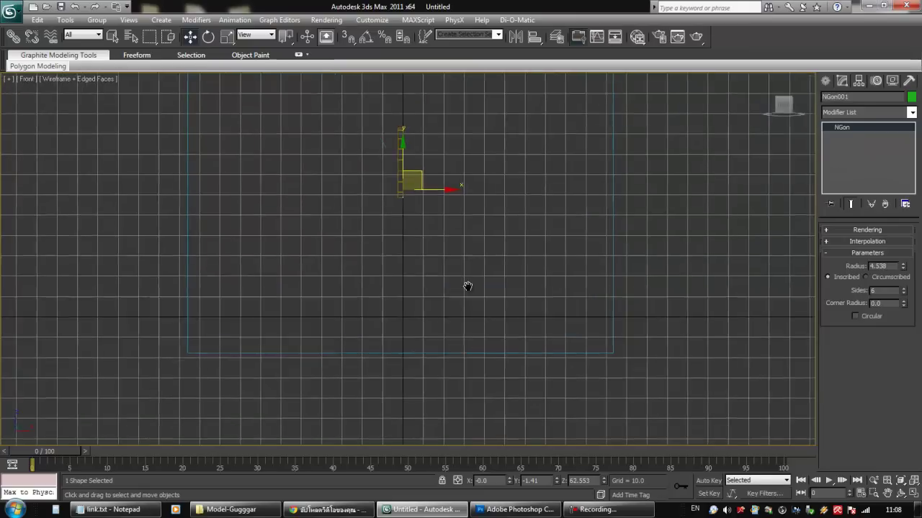
scroll(468, 287, "up", 5)
middle_click_drag(410, 136, 452, 328)
key("F3")
scroll(453, 323, "up", 3)
scroll(447, 279, "down", 3)
middle_click_drag(447, 282, 454, 320)
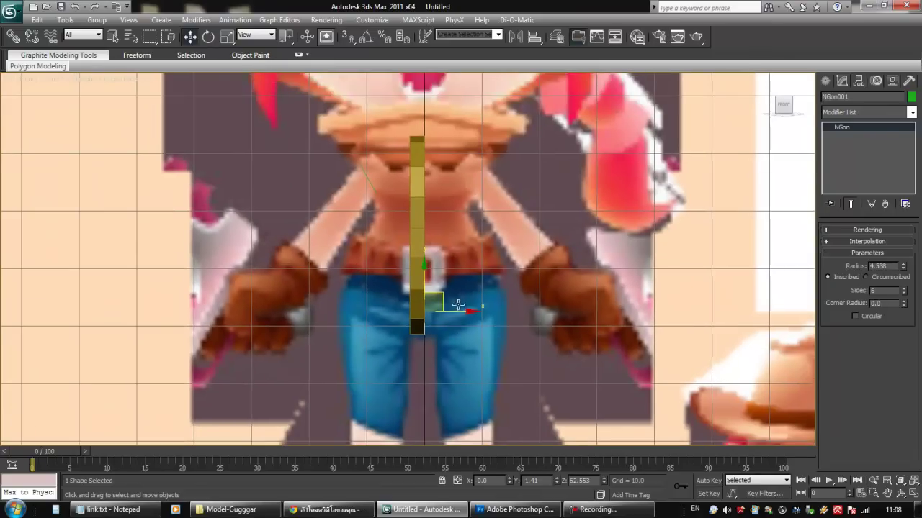
left_click_drag(458, 306, 408, 310)
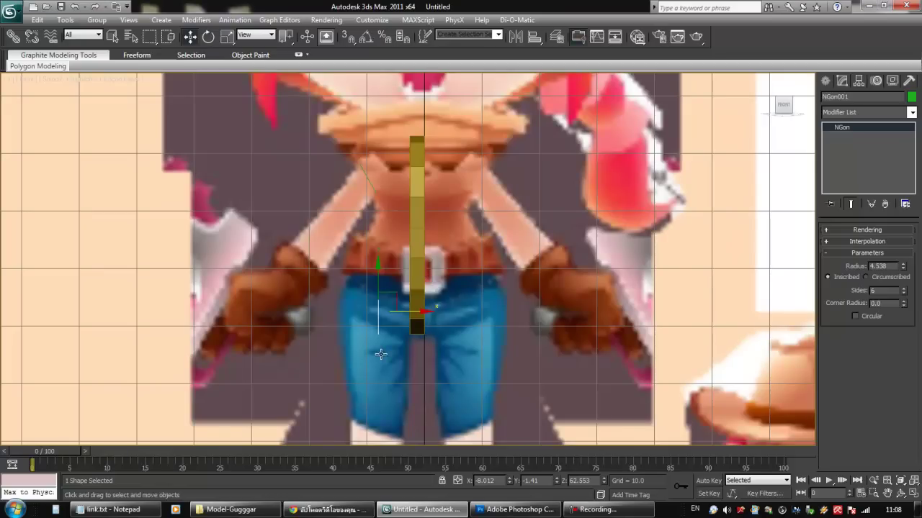
- Tilt the thigh hexagon diagonally from hip to crotch, enlarge its radius to 7.806 and position it across the top of the thigh
key("e")
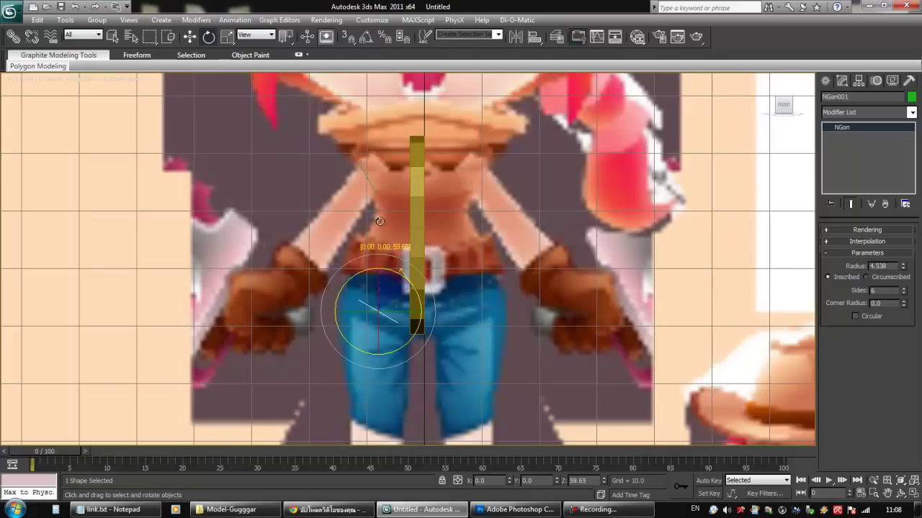
scroll(389, 298, "up", 3)
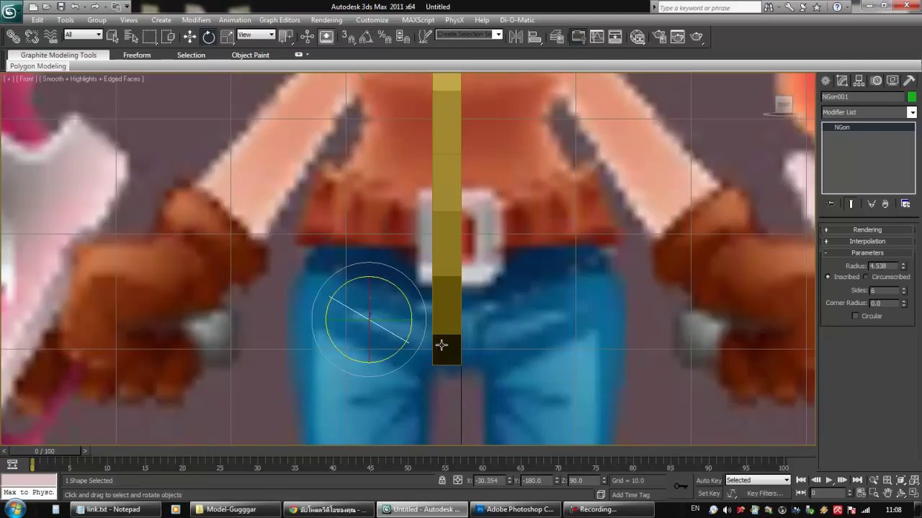
middle_click_drag(441, 346, 484, 316)
left_click_drag(454, 277, 452, 286)
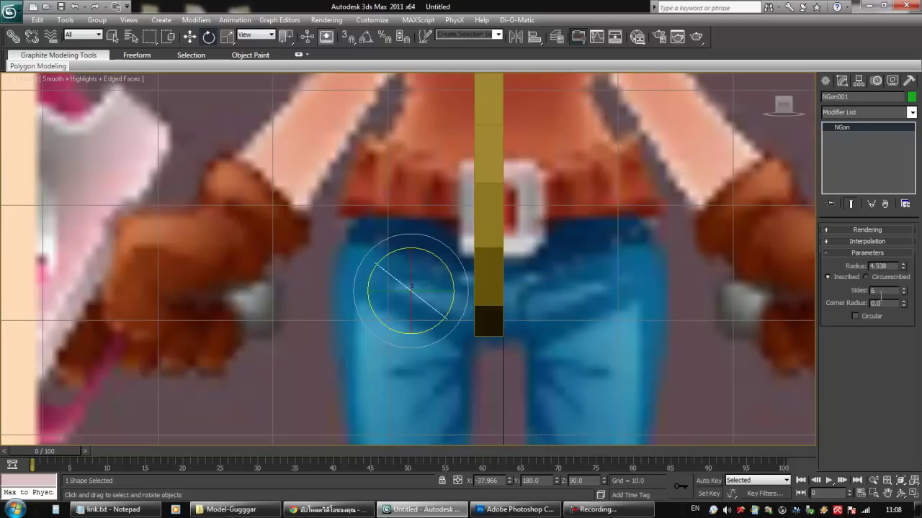
left_click_drag(904, 268, 902, 238)
left_click_drag(443, 265, 425, 280)
key("w")
scroll(475, 314, "down", 5)
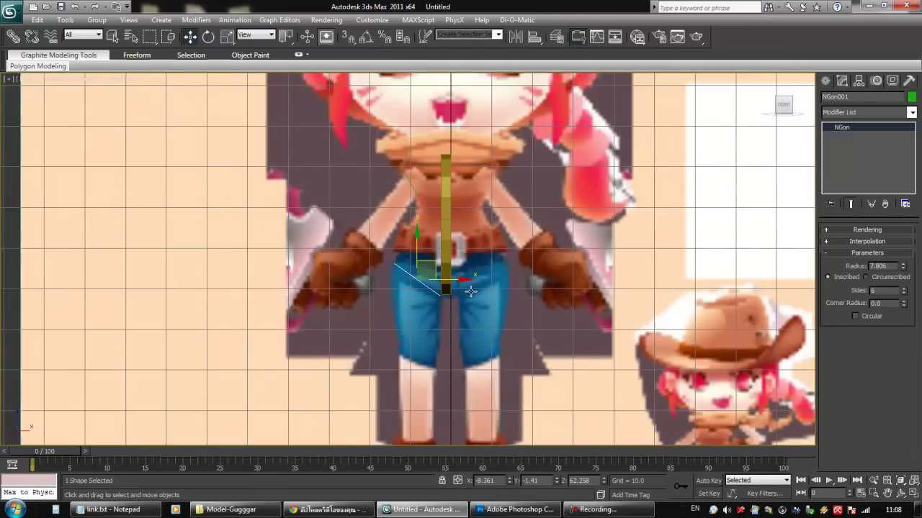
middle_click_drag(470, 291, 474, 322)
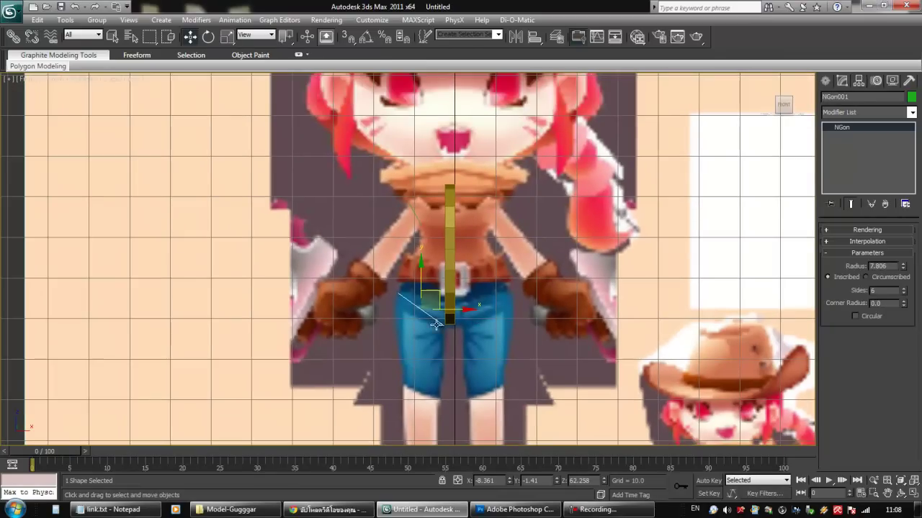
- Select the body mesh and examine its flat side from several angles against the two hexagon guides
left_click(415, 221, "ctrl")
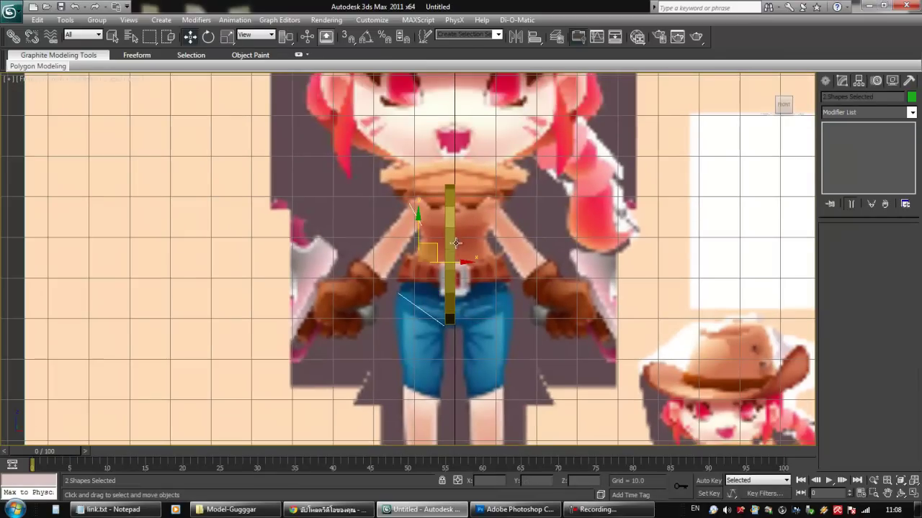
left_click(456, 271)
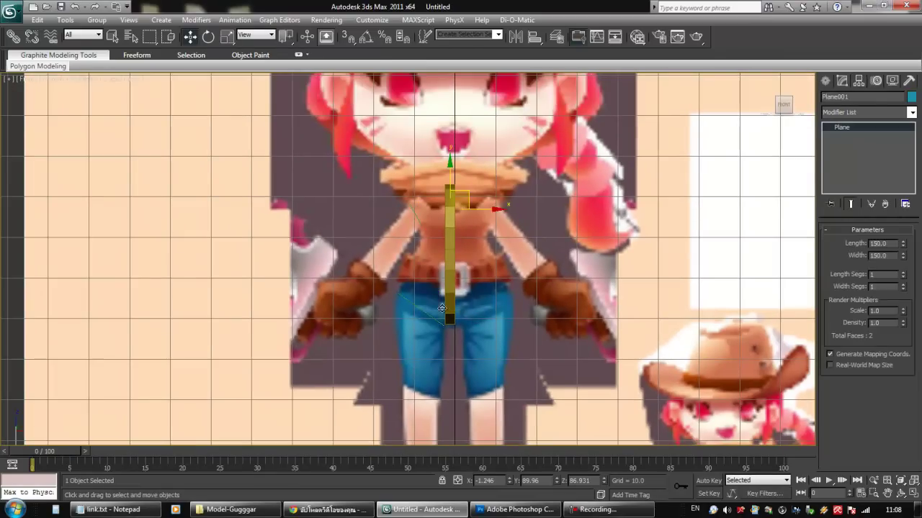
middle_click_drag(442, 308, 474, 319, "alt")
left_click(584, 306)
middle_click_drag(586, 306, 486, 192, "alt")
scroll(494, 226, "up", 3)
middle_click_drag(494, 226, 492, 294)
mouse_move(492, 294)
middle_mouse_down("alt")
mouse_move(517, 268)
mouse_move(564, 167)
mouse_move(521, 191)
mouse_move(490, 243)
mouse_move(498, 245)
mouse_move(497, 302)
middle_mouse_up("alt")
scroll(475, 261, "up", 3)
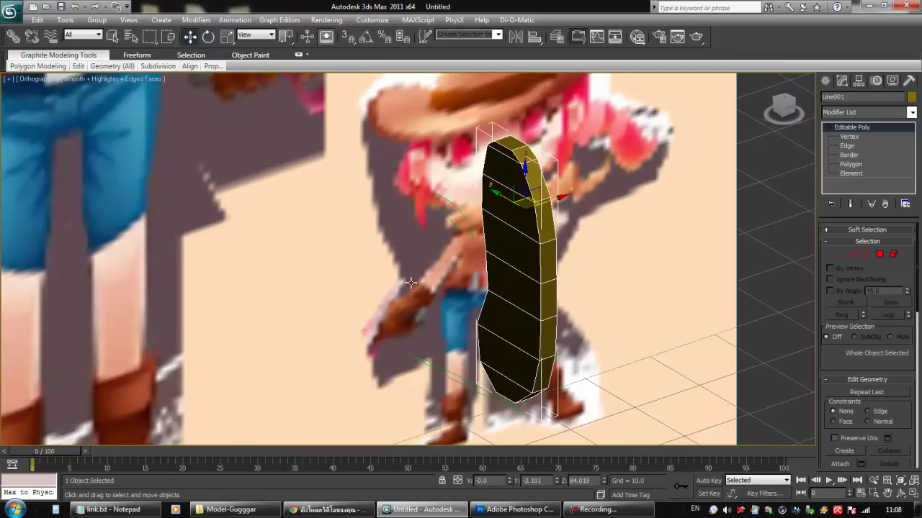
middle_click_drag(486, 361, 468, 358, "alt")
middle_click_drag(459, 290, 491, 246, "alt")
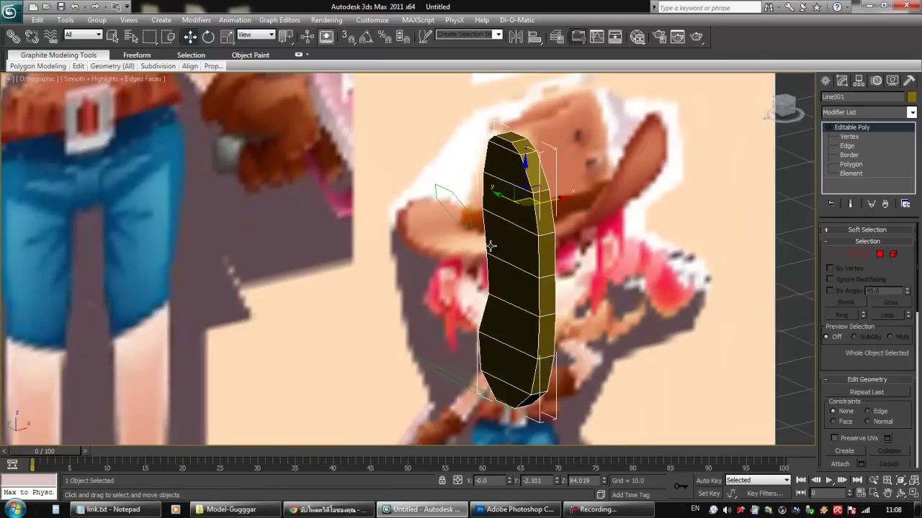
middle_click_drag(507, 298, 514, 297, "alt")
middle_click_drag(523, 265, 540, 324, "alt")
- Select the polygons on the body's flat side facing the hexagons, extrude them and move them outward to about X -8.18
left_click(880, 254)
left_click_drag(534, 244, 517, 273)
middle_click_drag(495, 342, 503, 282, "alt")
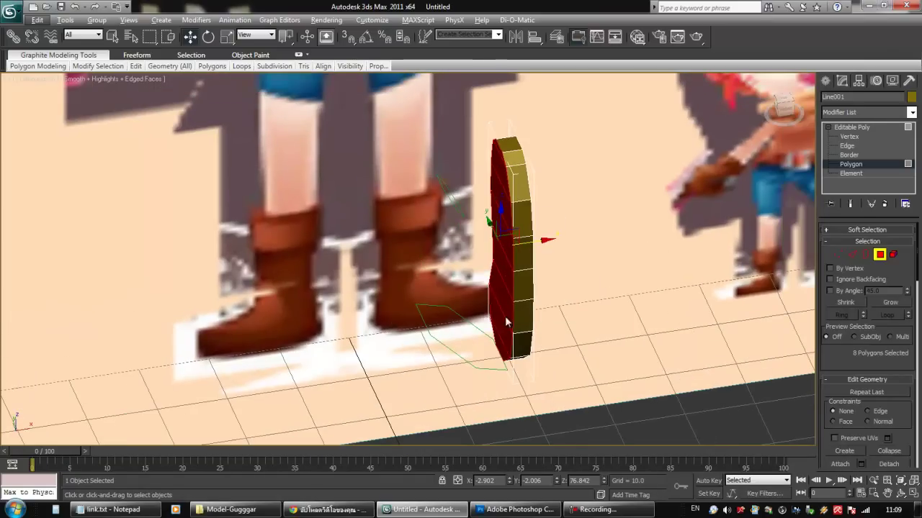
right_click(503, 316)
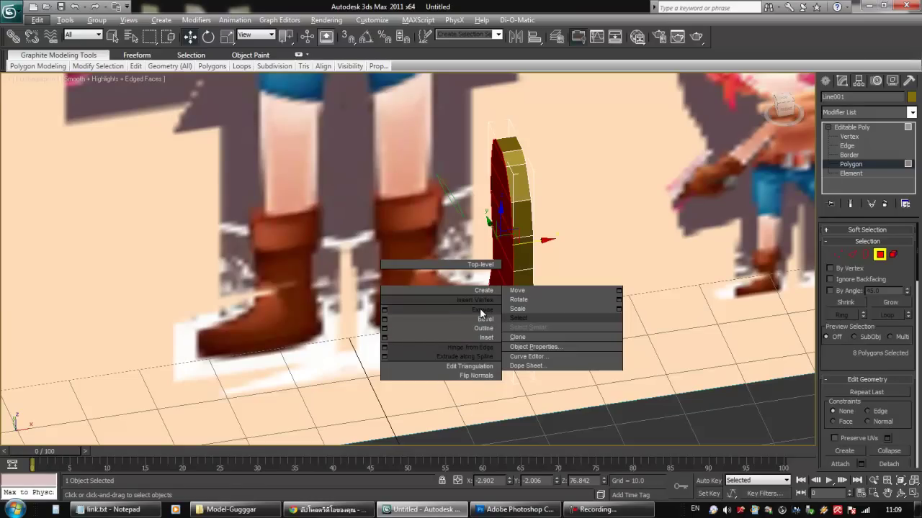
left_click(480, 310)
left_click_drag(504, 274, 501, 258)
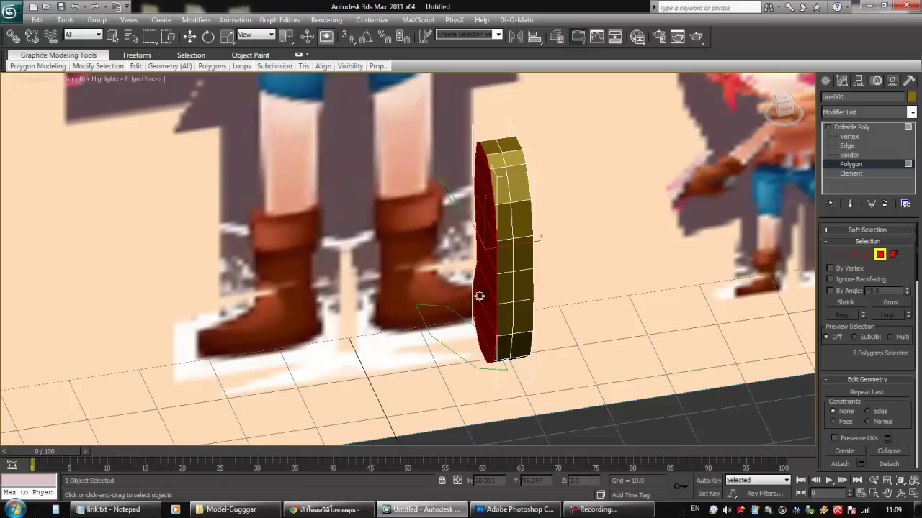
key("w")
left_click_drag(518, 246, 498, 245)
- Nudge the extruded side polygons slightly further outward to about X -8.32, checking them against the reference
key("f")
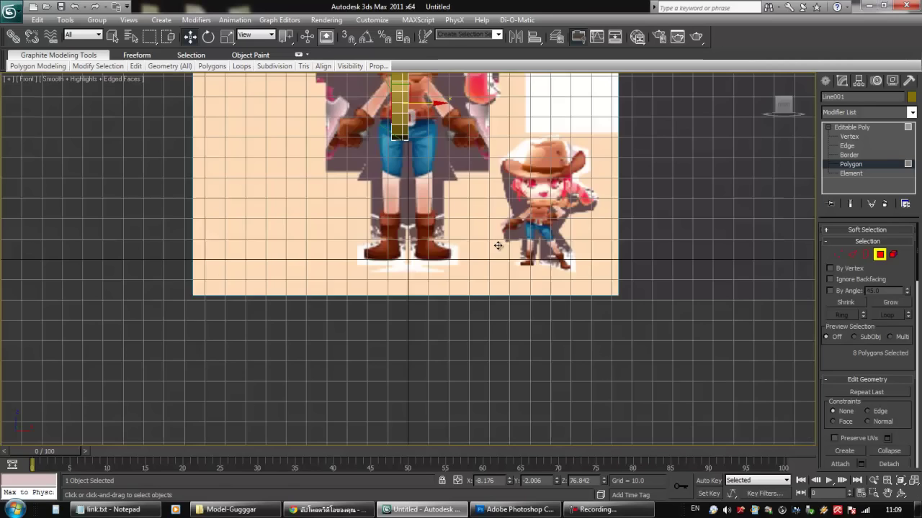
key("z")
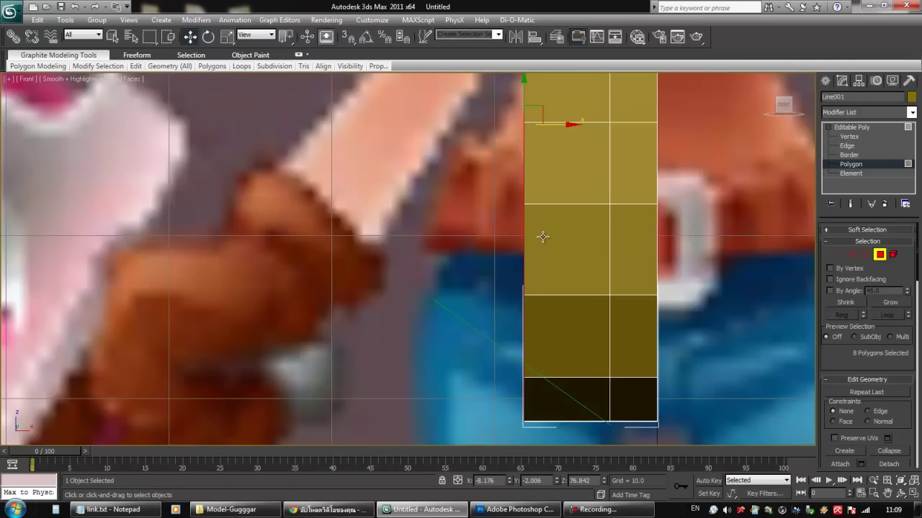
scroll(504, 236, "down", 3)
mouse_move(442, 322)
middle_mouse_down("alt")
mouse_move(451, 353)
mouse_move(442, 335)
middle_mouse_up("alt")
key("f")
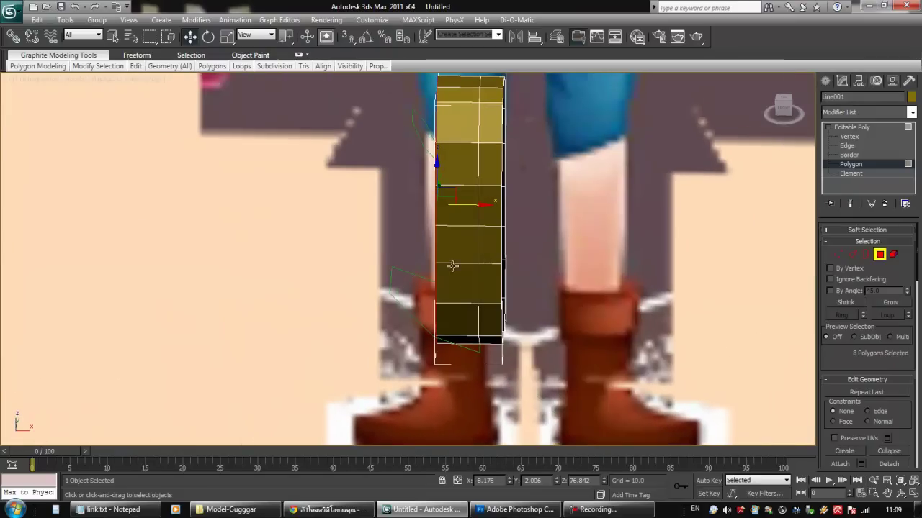
middle_click_drag(476, 207, 485, 315, "alt")
key("f")
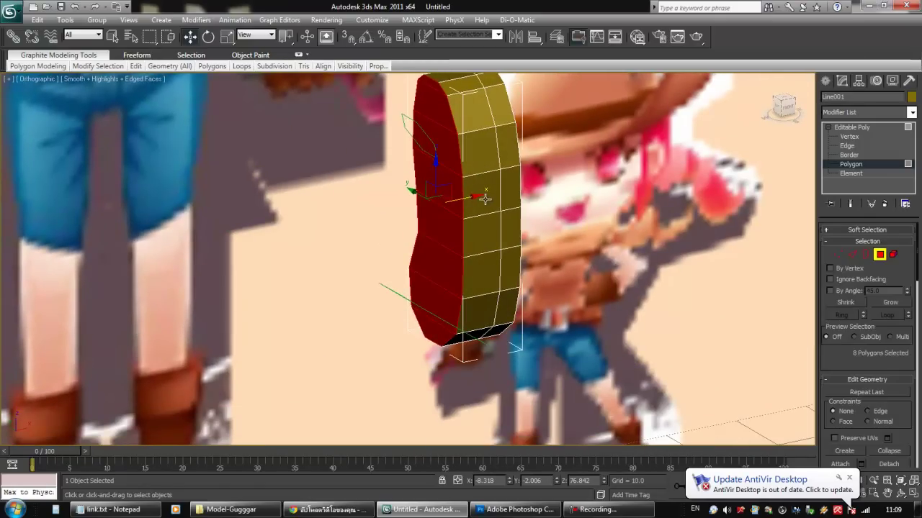
- Draw an ellipse spline about 5.6 long and 9.7 wide beside the body in the Top view
key("t")
scroll(453, 221, "up", 2)
scroll(453, 221, "up", 5)
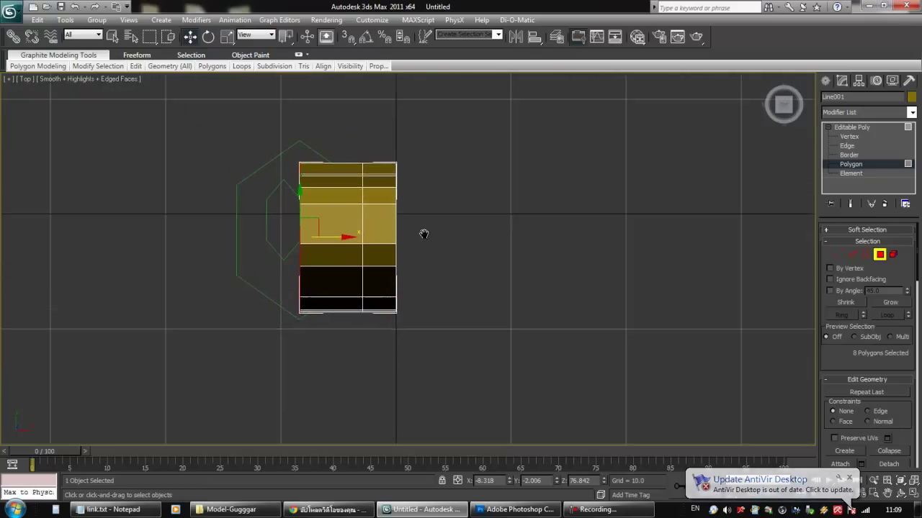
middle_click_drag(418, 263, 560, 247)
scroll(477, 249, "down", 2)
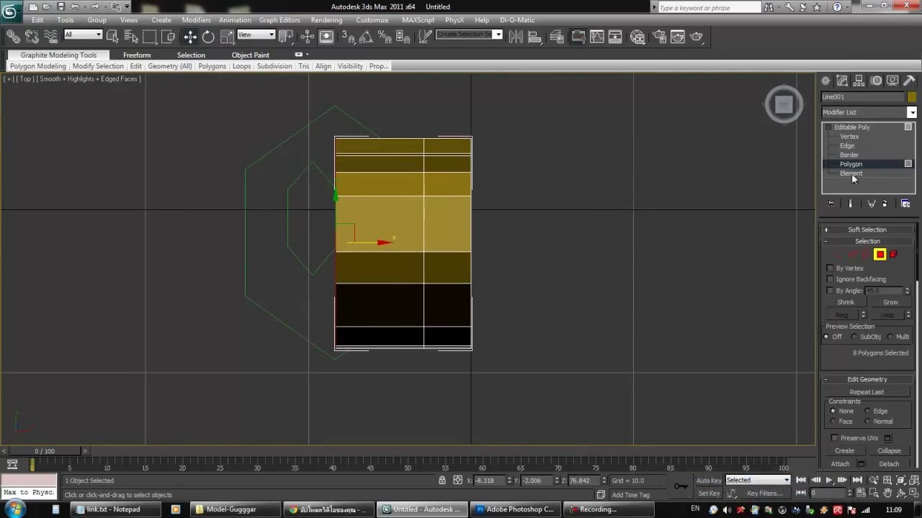
left_click(842, 80)
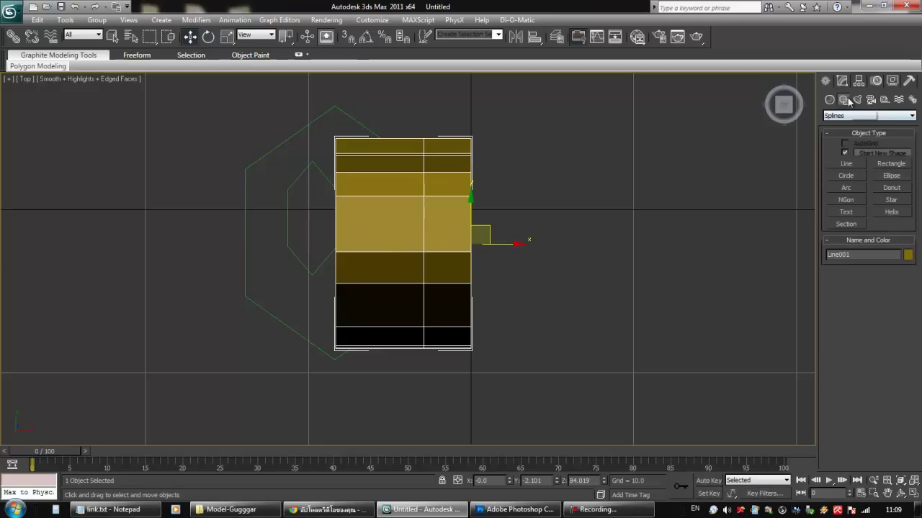
left_click(891, 175)
left_click_drag(566, 251, 726, 341)
right_click(709, 287)
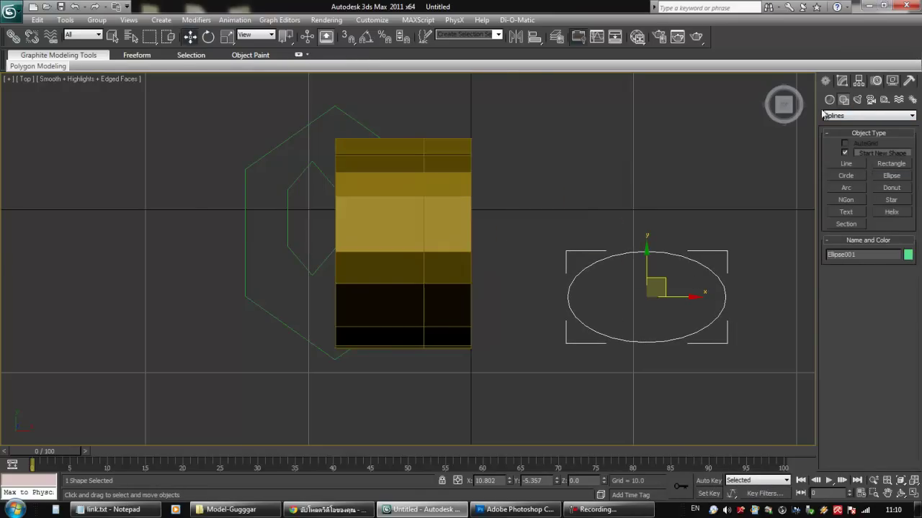
- Convert the ellipse to an Editable Spline and select its uppermost vertex in the Top view
left_click(842, 81)
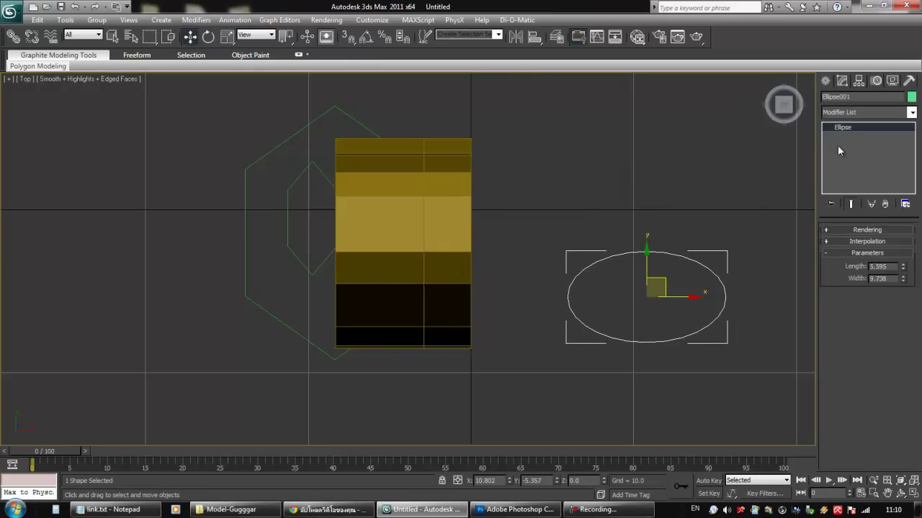
right_click(677, 255)
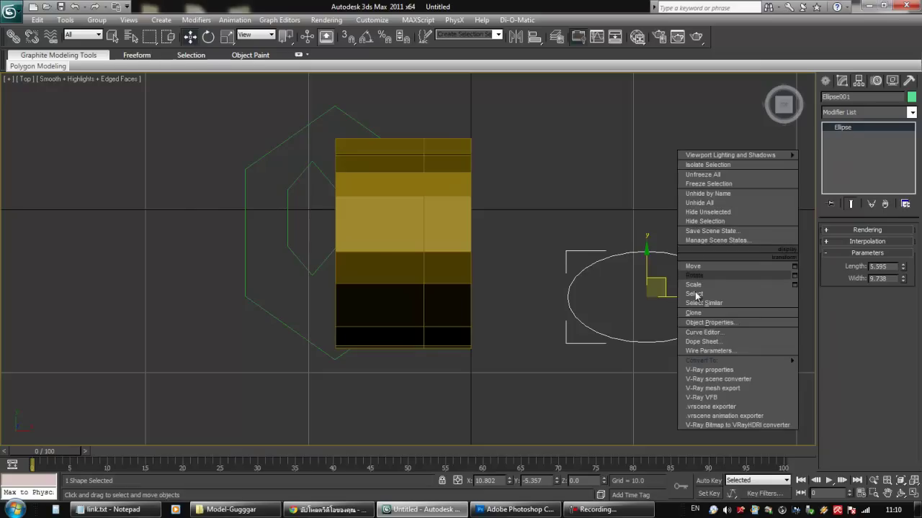
mouse_move(760, 361)
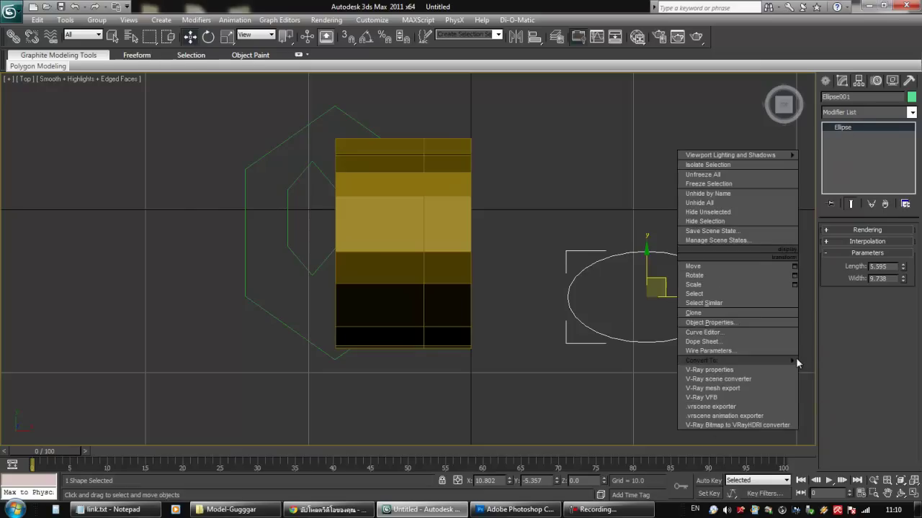
mouse_move(796, 361)
left_click(850, 362)
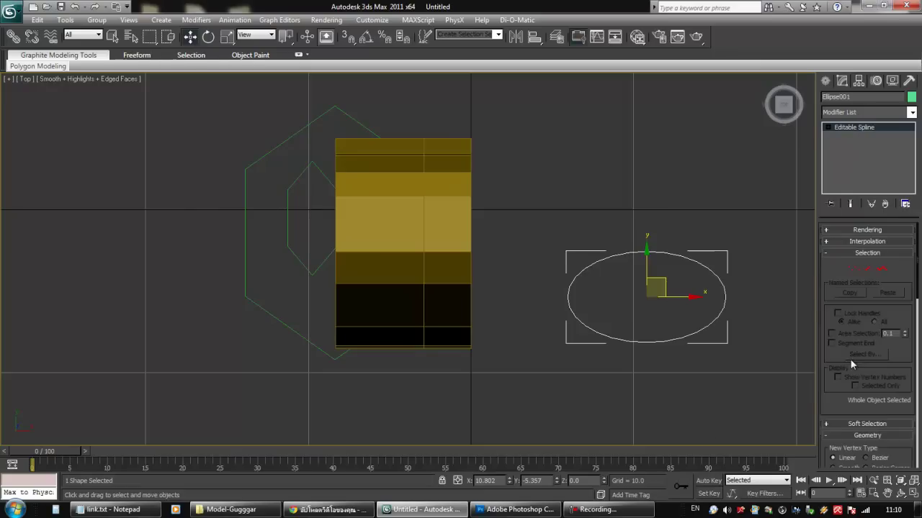
left_click(853, 269)
left_click_drag(623, 245, 661, 265)
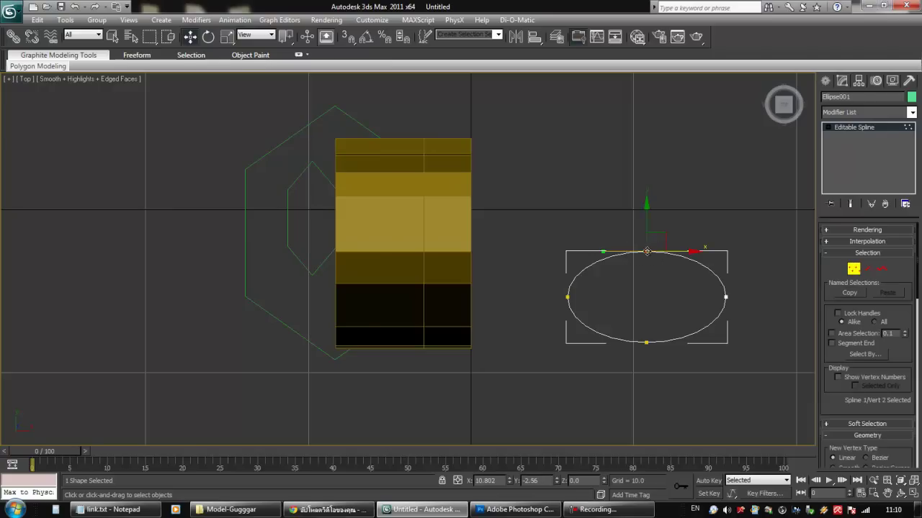
- Flatten the ellipse by moving its uppermost vertex to about Y -3.48, and move its lowermost vertex slightly downward in the Top view
left_click_drag(648, 235, 648, 246)
left_click_drag(629, 333, 662, 367)
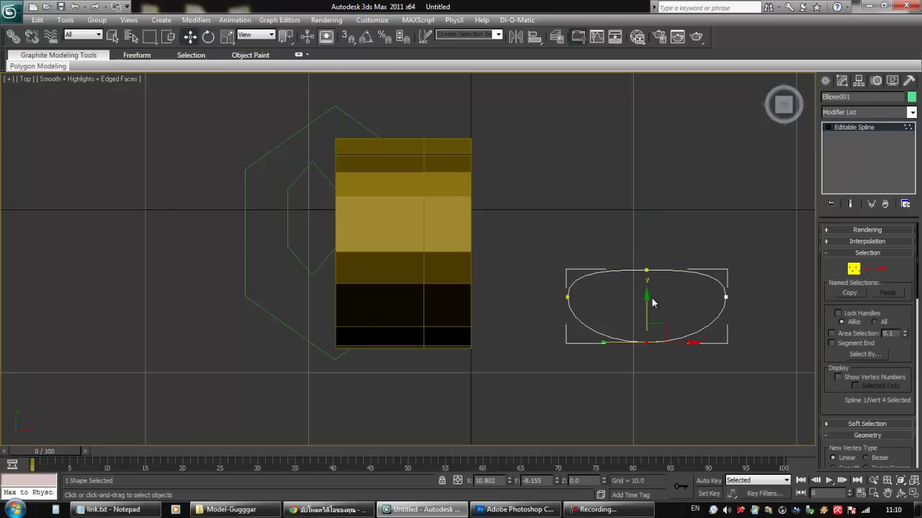
left_click_drag(646, 304, 646, 314)
left_click_drag(537, 286, 736, 324)
left_click(728, 364)
mouse_move(638, 252)
left_mouse_down()
mouse_move(656, 297)
mouse_move(647, 240)
left_mouse_up()
middle_click_drag(475, 227, 453, 221)
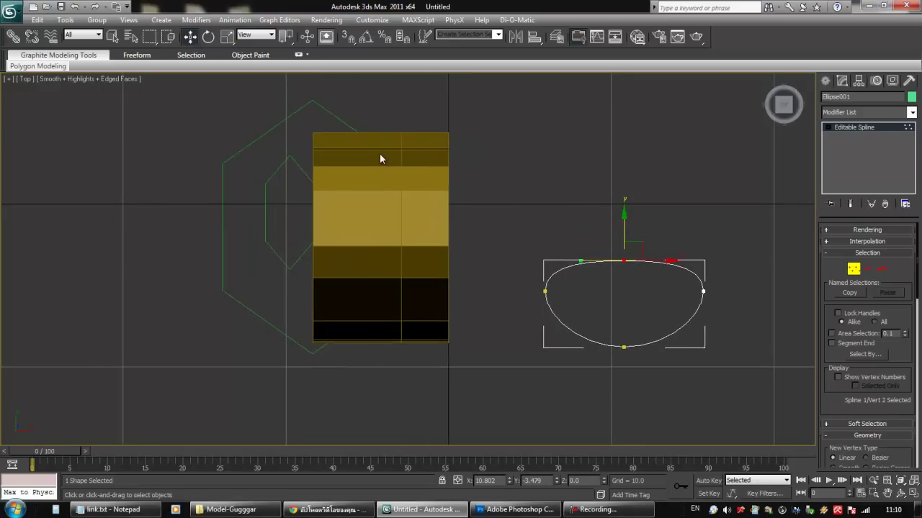
left_click(853, 268)
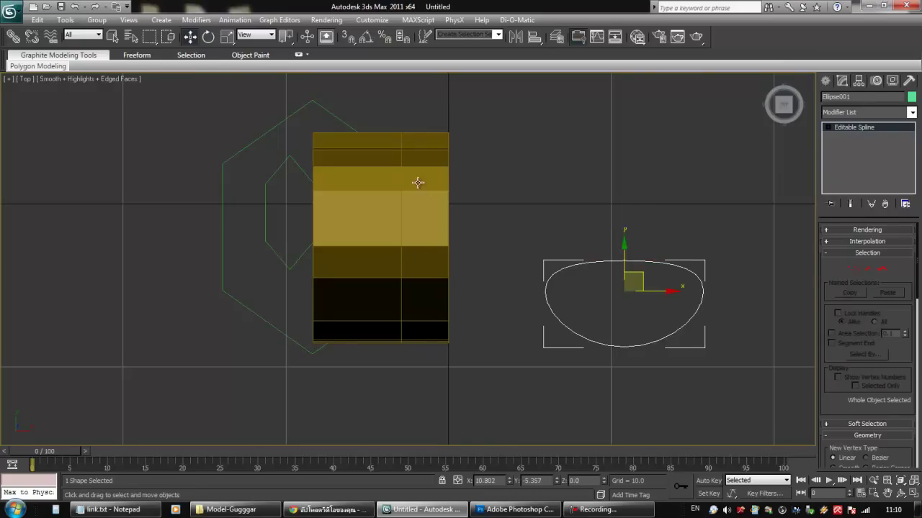
- Delete the segments on the side of the ellipse spline farther from the body, leaving an open half curve
left_click(387, 207)
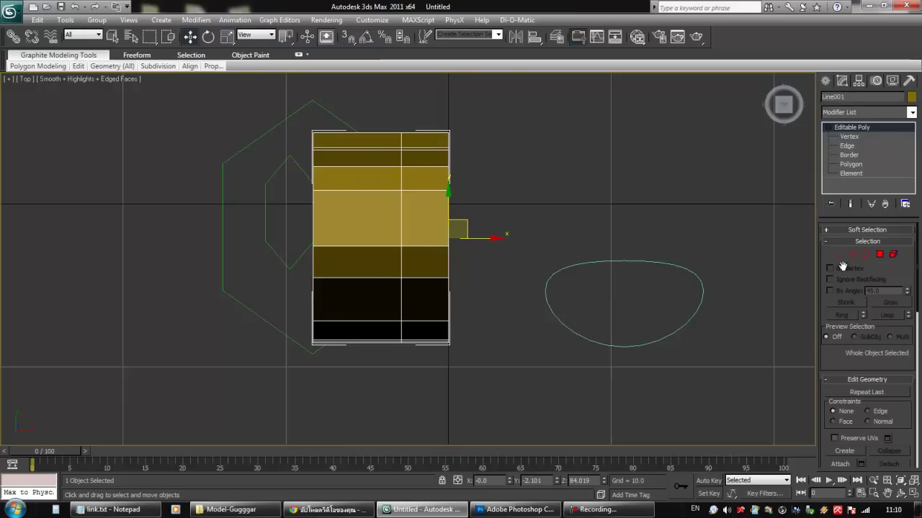
left_click(671, 267)
left_click(866, 270)
left_click_drag(733, 247, 669, 366)
key("Delete")
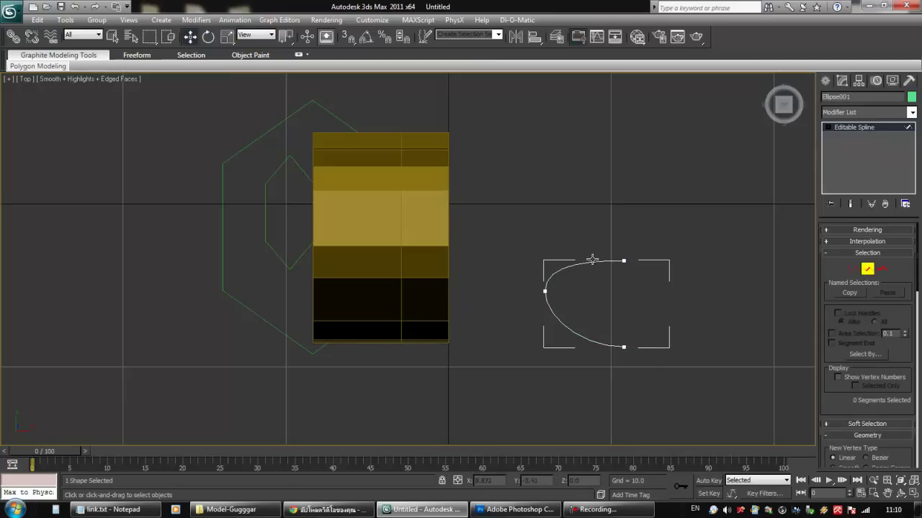
right_click(688, 196)
left_click(545, 193)
left_click(866, 270)
- Select the body with its eight flat side polygons in Polygon mode, facing them in an orthographic view, and activate the Scale tool
left_click(349, 213)
middle_click_drag(352, 214, 419, 228, "alt")
left_click(882, 258)
left_click(879, 254)
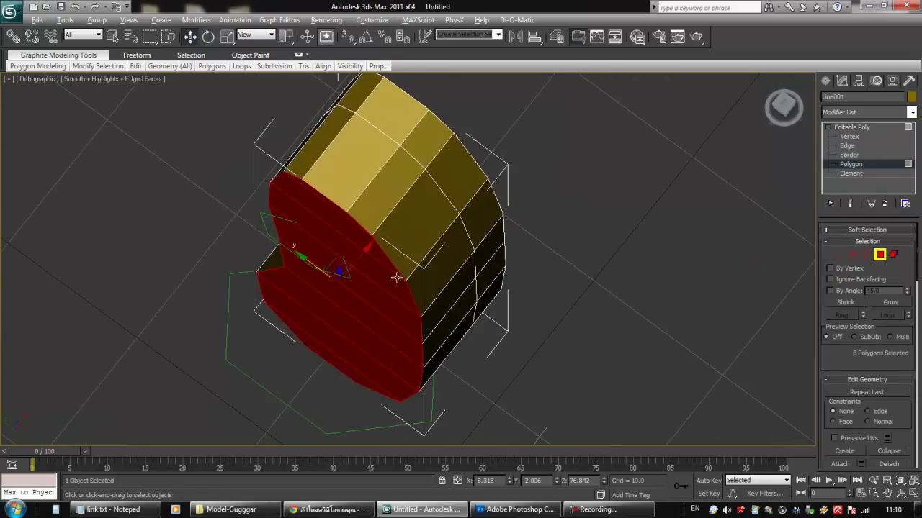
middle_click_drag(377, 274, 382, 280, "alt")
middle_click_drag(327, 290, 340, 229, "alt")
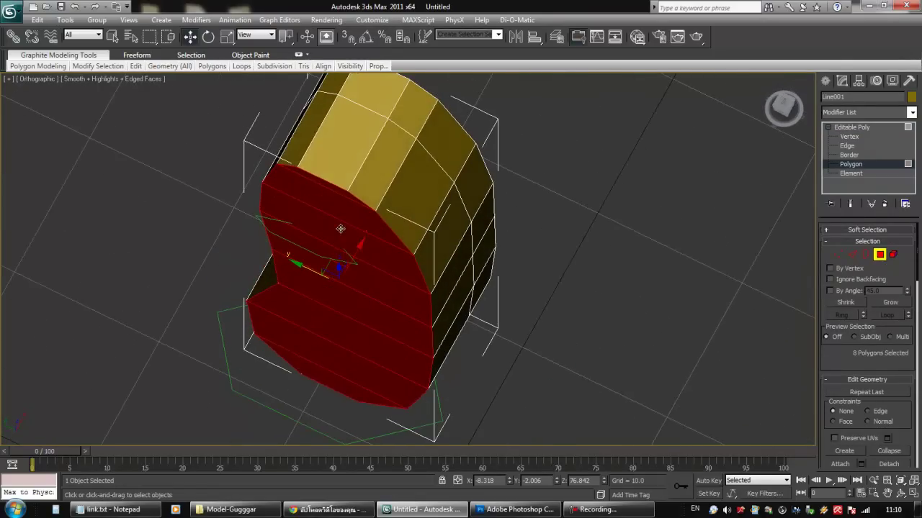
middle_click_drag(309, 303, 333, 309, "alt")
middle_click_drag(367, 349, 430, 281, "alt")
key("r")
- Try to shrink the selected side polygons in all directions, and undo the scaling
mouse_move(387, 243)
middle_mouse_down("alt")
mouse_move(387, 264)
mouse_move(424, 294)
mouse_move(375, 246)
middle_mouse_up("alt")
left_click_drag(377, 246, 370, 295)
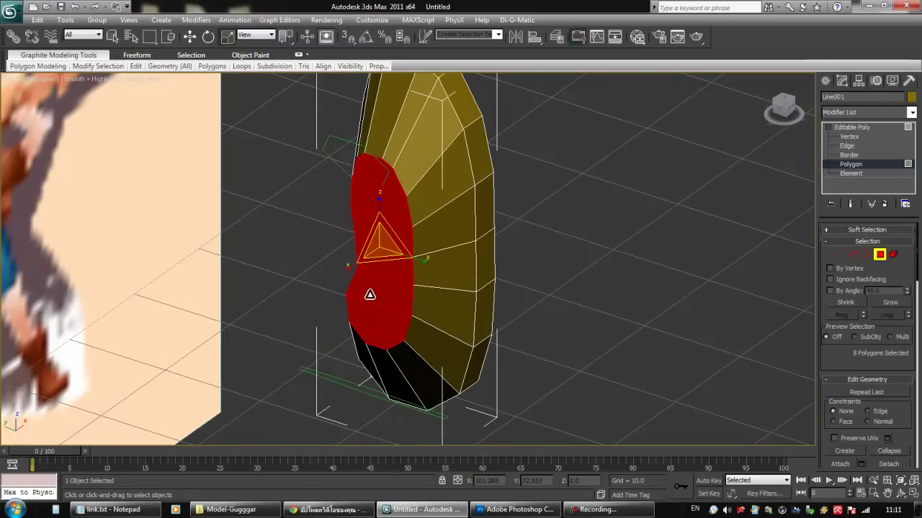
key("ctrl+z")
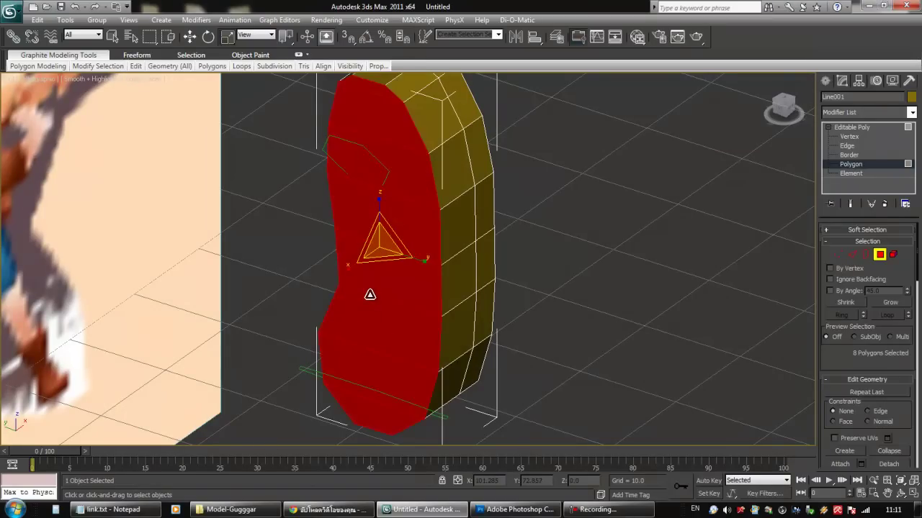
- Try to shrink the side polygons vertically, check the shape from the Top and Front views, and undo the scaling
middle_click_drag(391, 280, 405, 282)
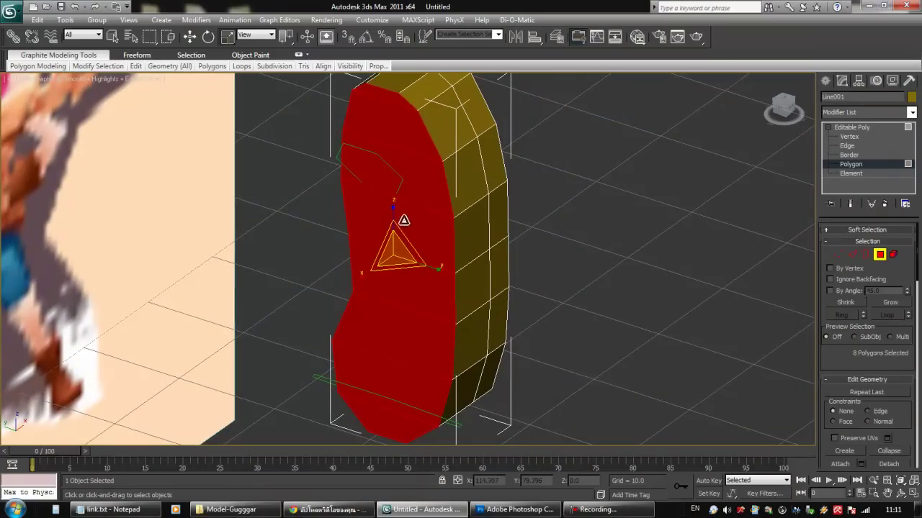
left_click_drag(393, 210, 398, 234)
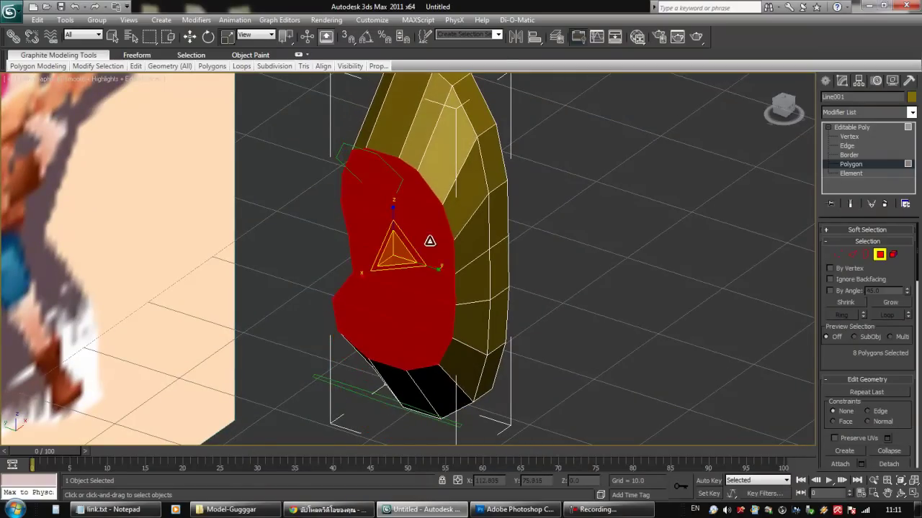
middle_click_drag(430, 241, 432, 251, "alt")
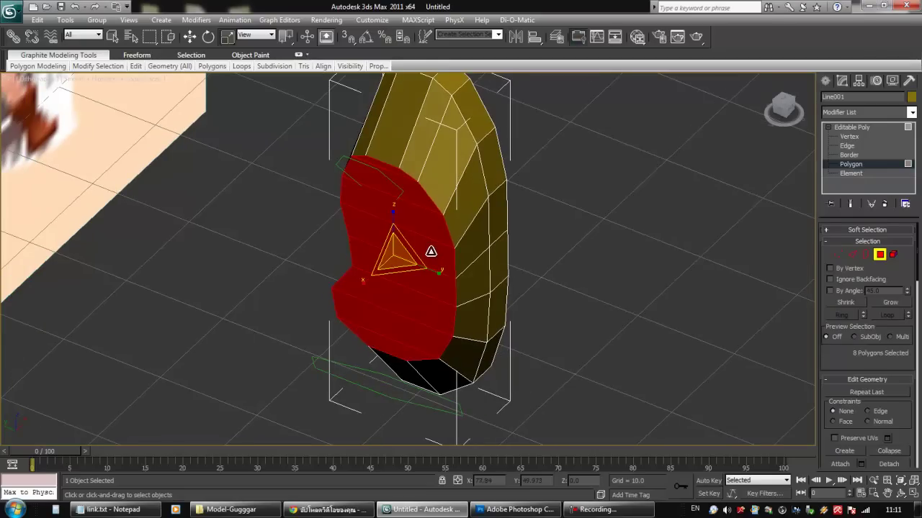
key("t")
key("z")
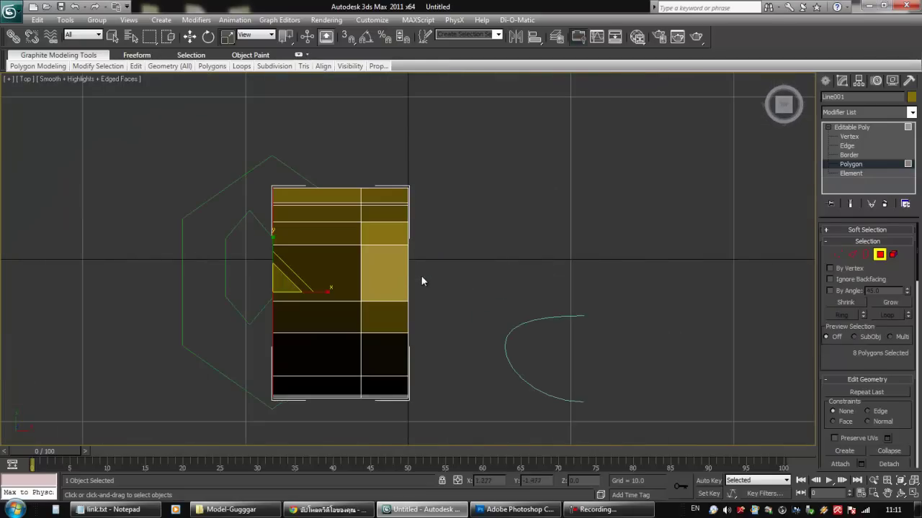
middle_click_drag(298, 290, 399, 247, "alt")
scroll(387, 230, "down", 3)
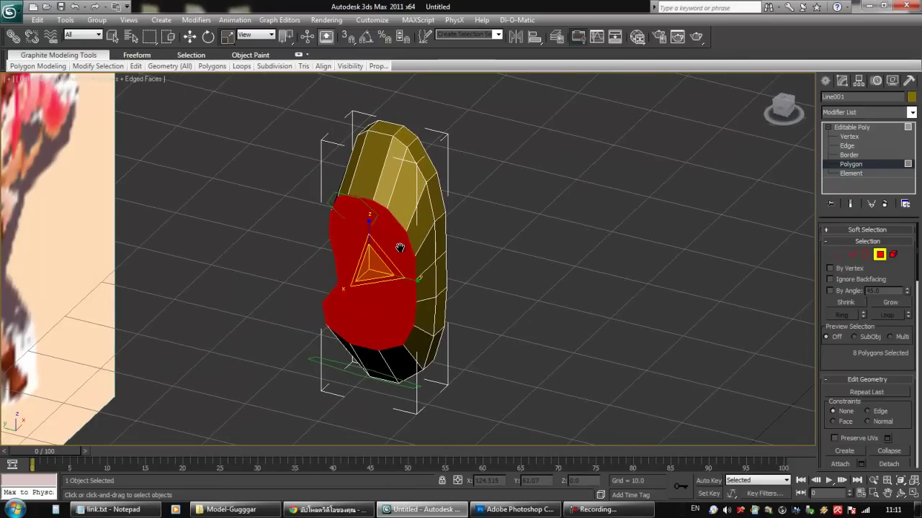
key("f")
scroll(430, 271, "up", 5)
middle_click_drag(417, 288, 461, 305)
key("ctrl+z")
- Try to narrow the side polygons by scaling them to 80% in X and Y, and then along Y only
scroll(460, 298, "up", 3)
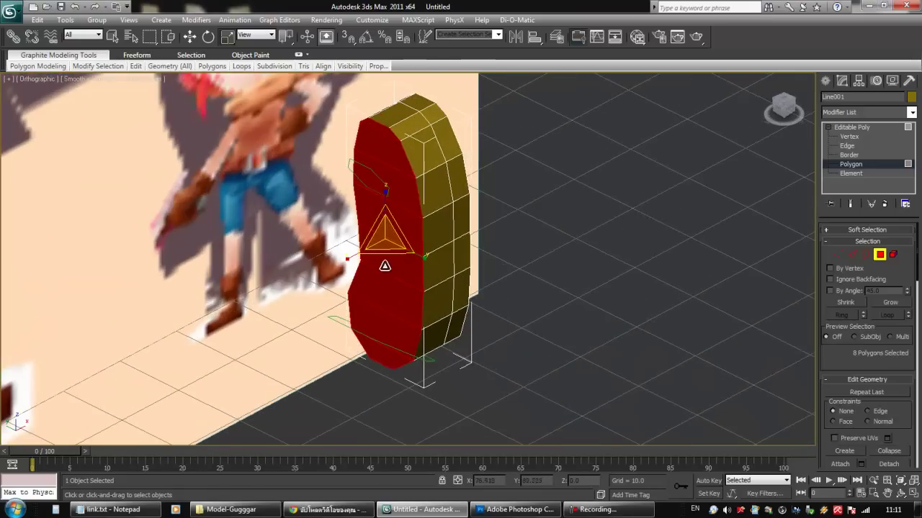
mouse_move(388, 253)
left_mouse_down()
mouse_move(384, 266)
mouse_move(385, 238)
mouse_move(380, 245)
left_mouse_up()
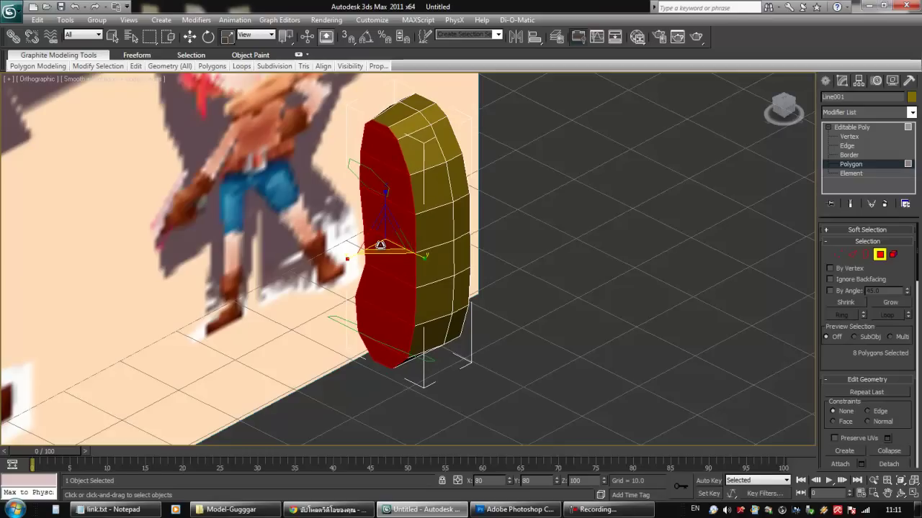
middle_click_drag(410, 303, 434, 294, "alt")
middle_click_drag(380, 113, 387, 283, "alt")
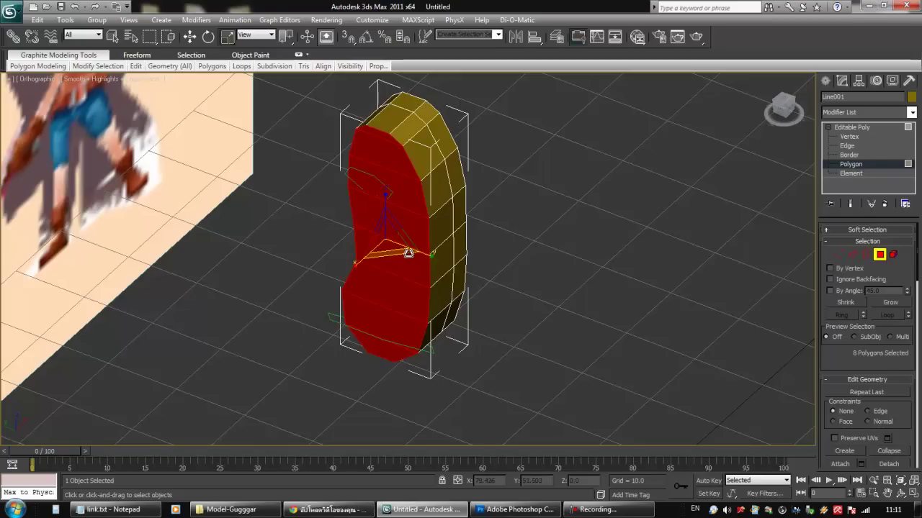
left_click_drag(436, 257, 428, 256)
middle_click_drag(414, 215, 349, 201, "alt")
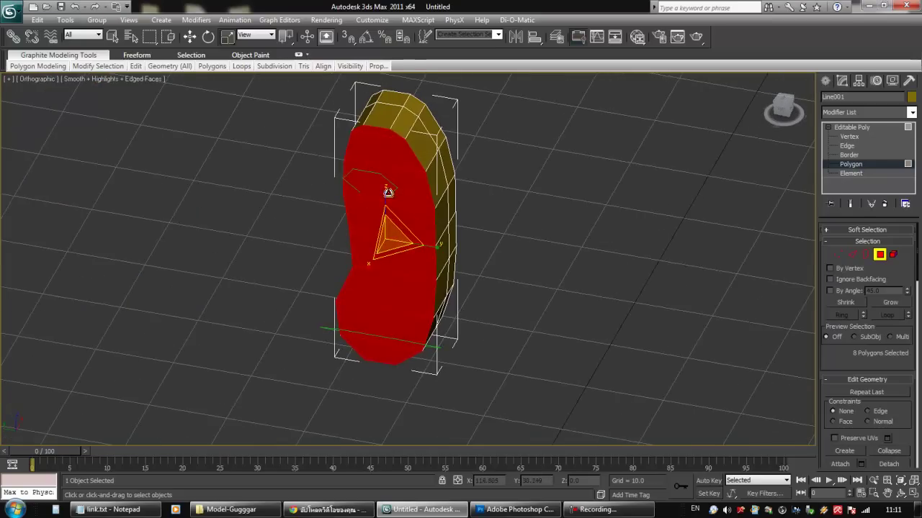
- Scale the side polygons to 85% along Y and move them in the Top view to about Y -1.54
middle_click_drag(490, 240, 504, 260, "alt")
left_click_drag(426, 264, 417, 263)
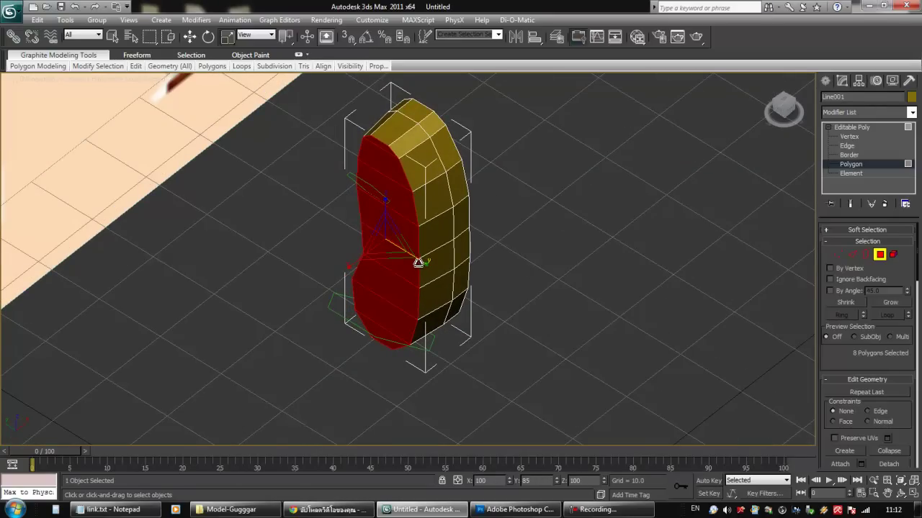
key("t")
middle_click_drag(428, 269, 432, 277)
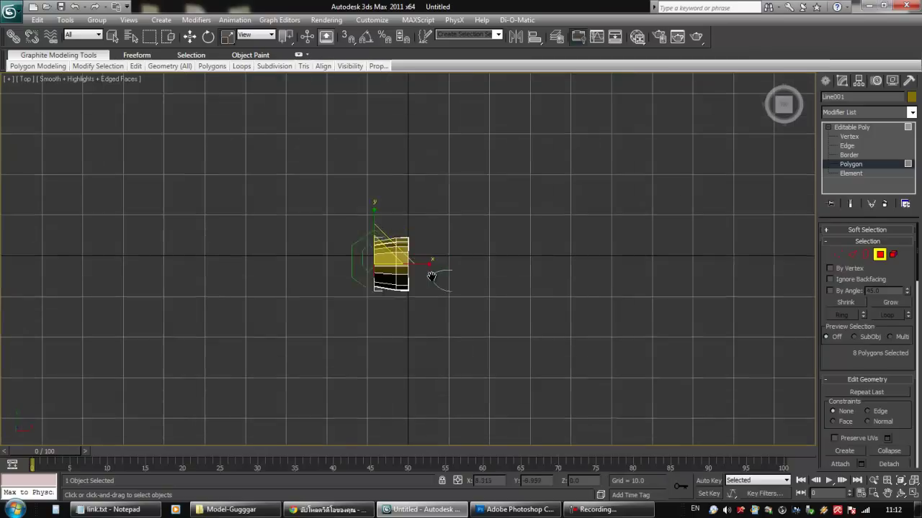
scroll(431, 277, "up", 5)
key("w")
mouse_move(293, 249)
left_mouse_down()
mouse_move(293, 240)
mouse_move(293, 255)
left_mouse_up()
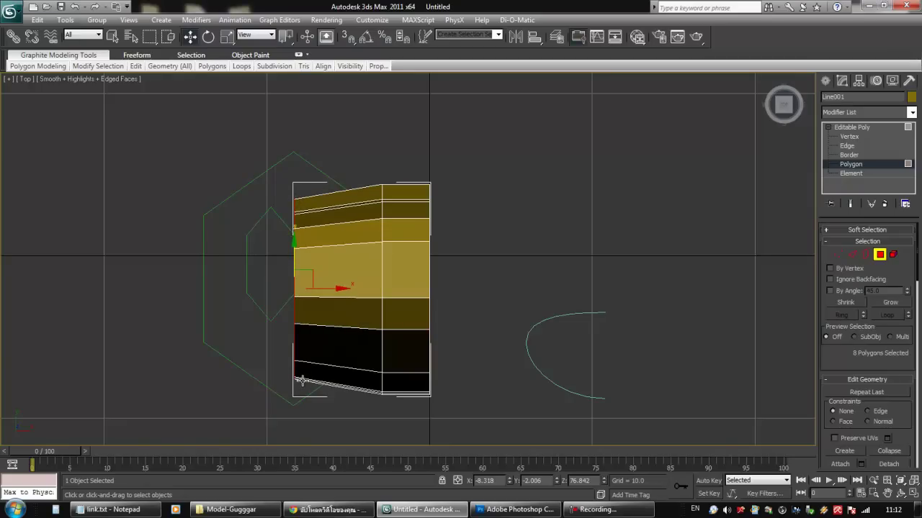
left_click_drag(297, 255, 295, 248)
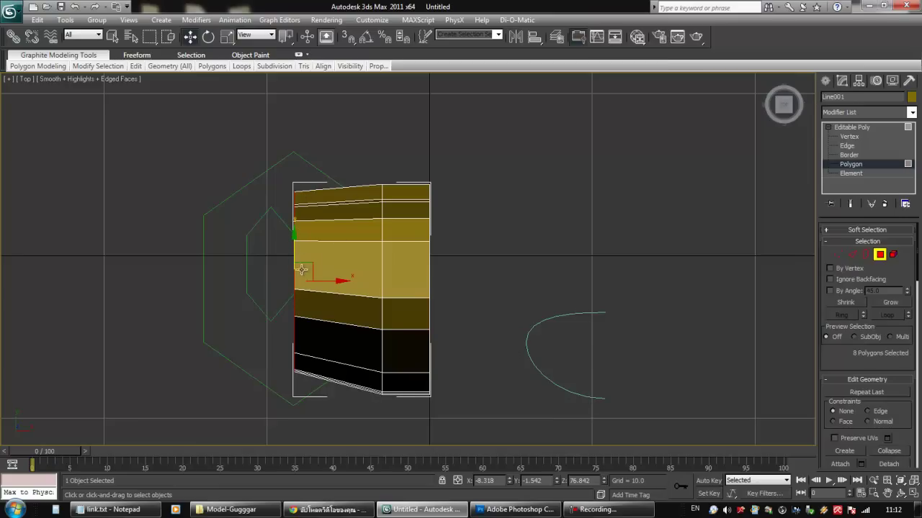
- Extrude the side polygons outward and scale the new end narrower along Y
middle_click_drag(320, 298, 416, 284, "alt")
right_click(372, 260)
left_click(378, 277)
left_click_drag(416, 284, 386, 270)
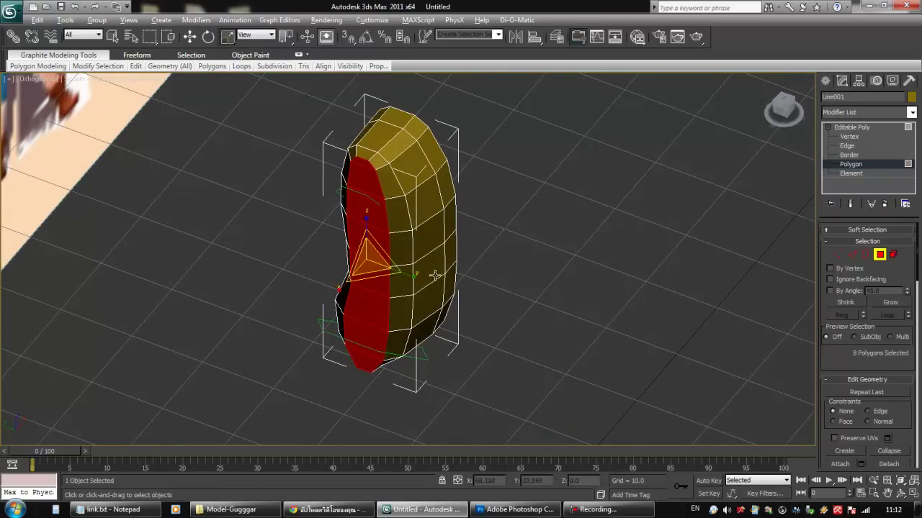
middle_click_drag(435, 276, 384, 317, "alt")
- Move the extruded end polygons outward in the Top view to about X -13.80, Y -0.72
key("t")
scroll(401, 283, "up", 3)
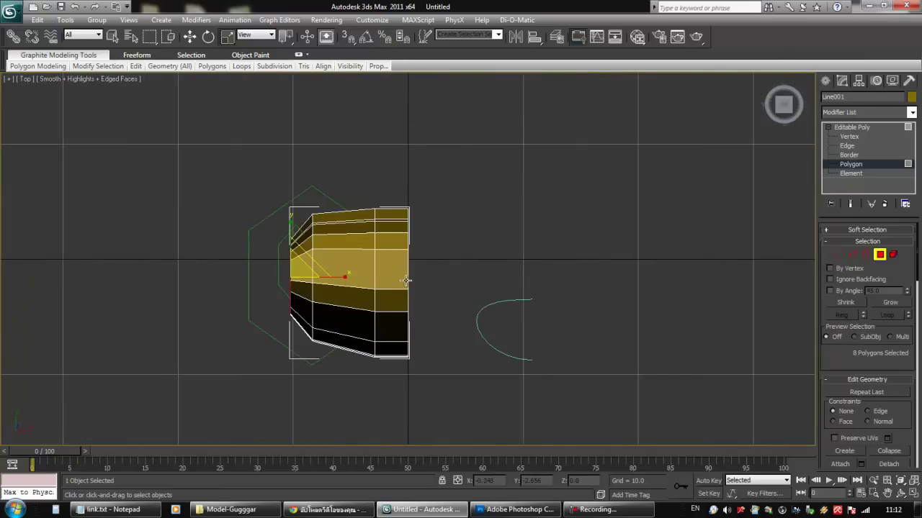
scroll(360, 293, "up", 1)
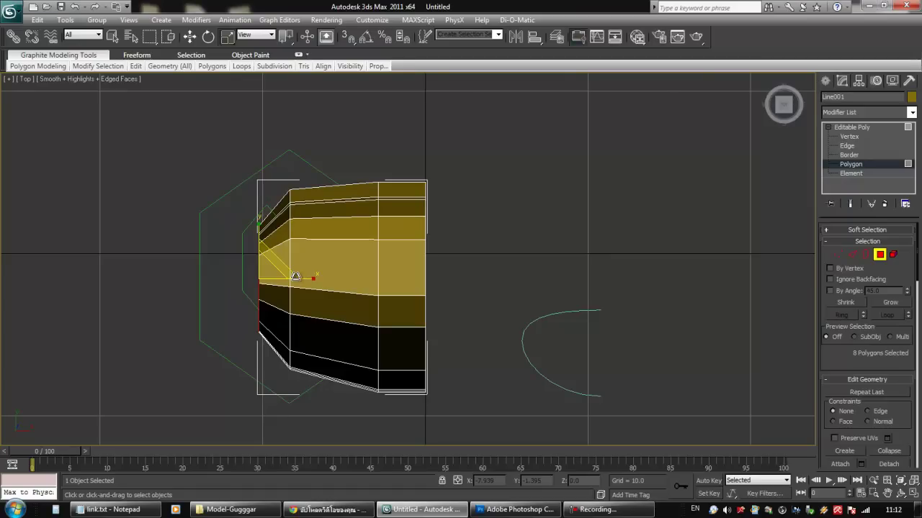
left_click_drag(302, 278, 202, 235)
key("p")
middle_click_drag(279, 328, 367, 330, "alt")
scroll(356, 262, "down", 3)
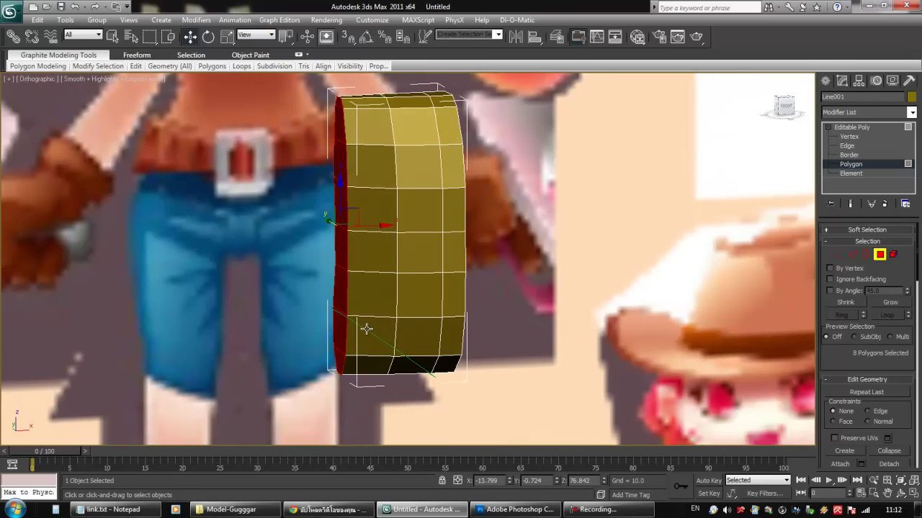
- Examine the widened body against the character's torso and arms in the front reference image
key("f")
middle_click_drag(394, 271, 382, 437)
scroll(418, 345, "up", 3)
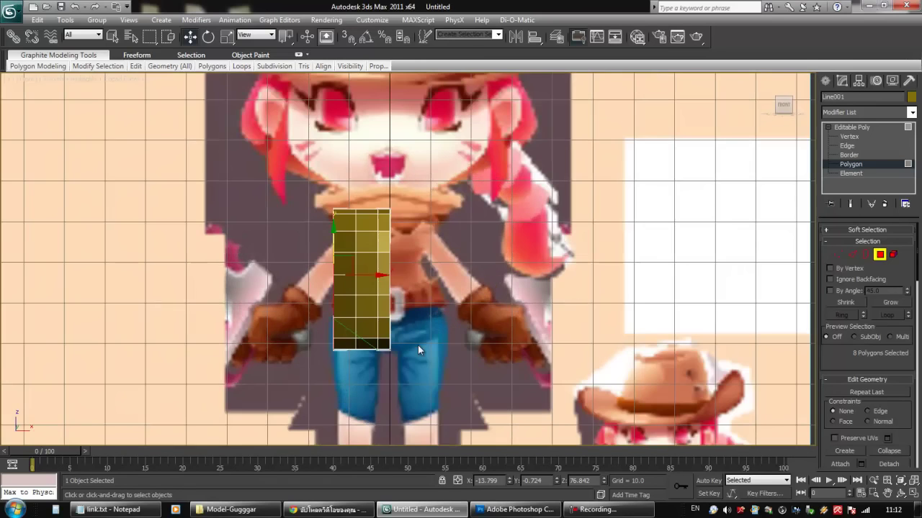
scroll(332, 326, "up", 3)
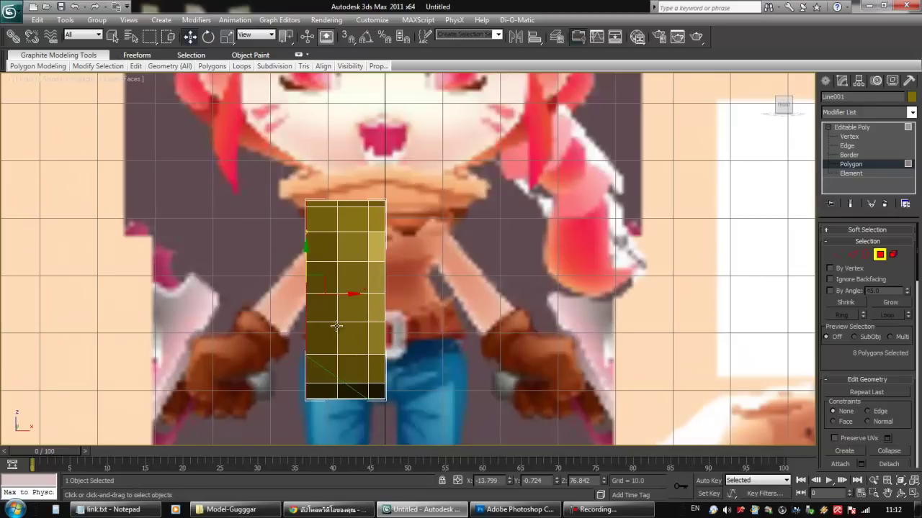
middle_click_drag(350, 291, 364, 279, "alt")
key("shift+z")
key("shift+z")
key("shift+z")
key("shift+z")
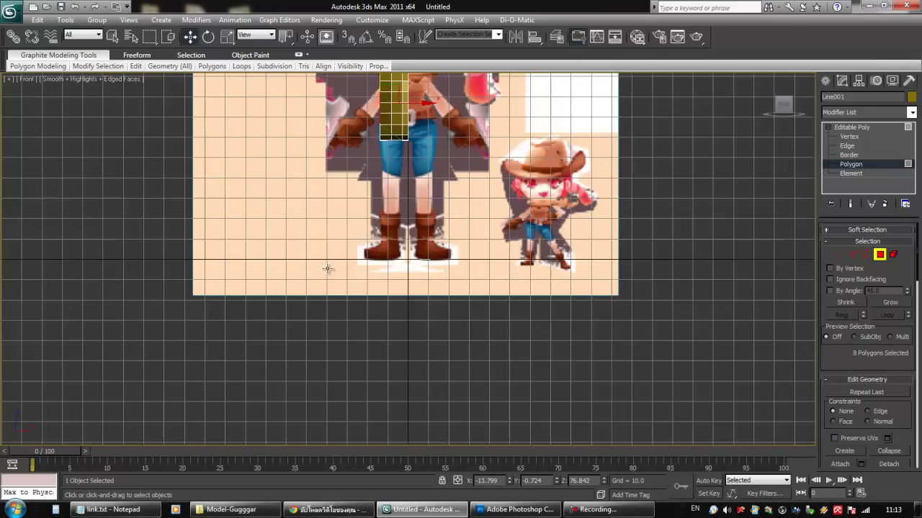
middle_click_drag(349, 235, 346, 356)
scroll(422, 228, "up", 6)
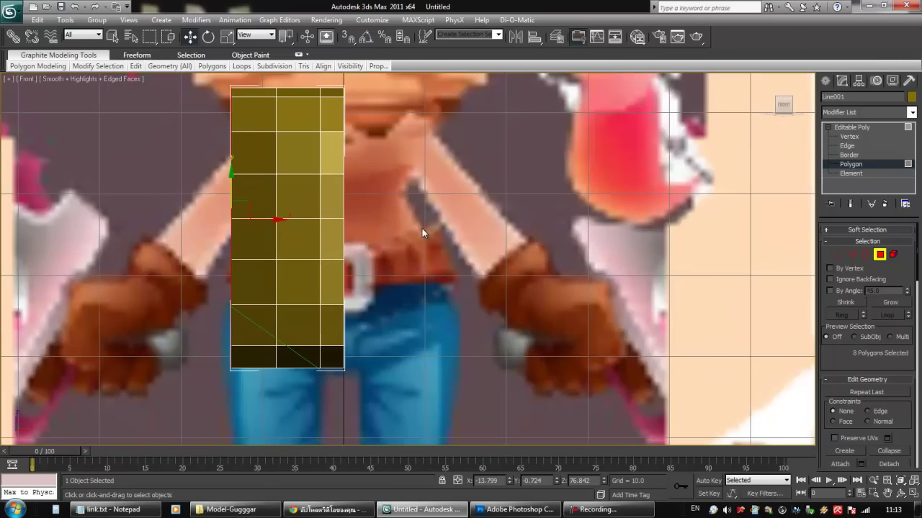
middle_click_drag(408, 170, 514, 301)
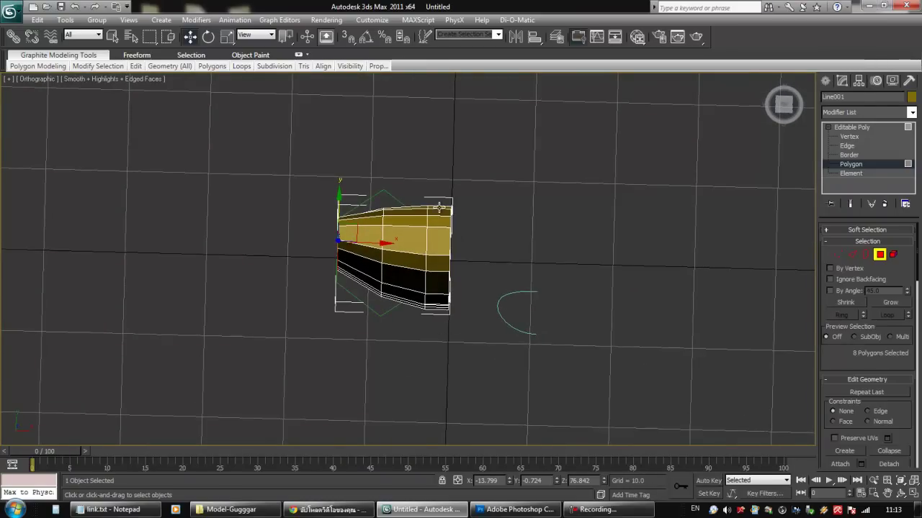
key("f")
scroll(456, 230, "up", 4)
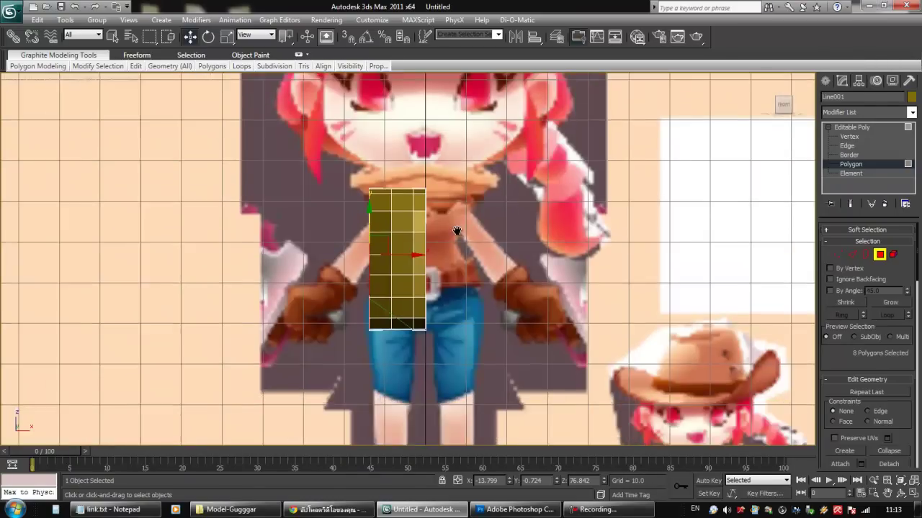
scroll(457, 231, "up", 2)
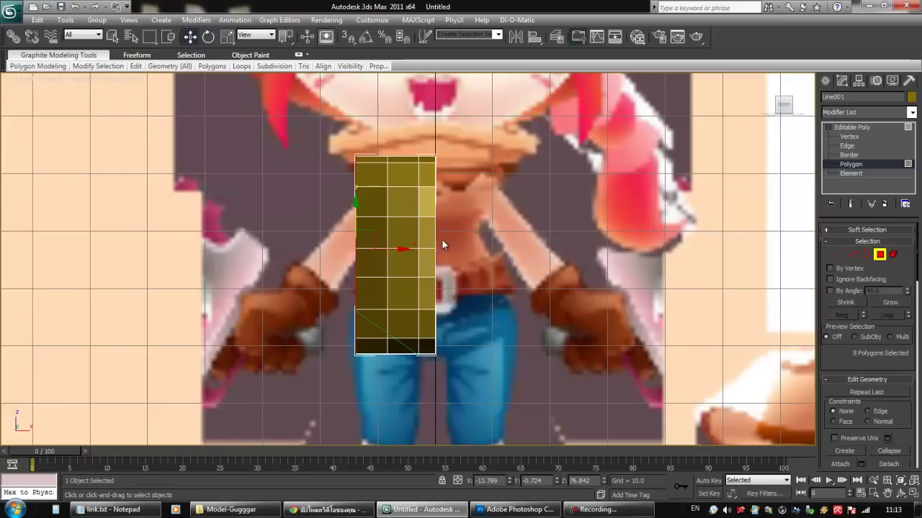
- Turn on See-Through display for the body in its object properties
right_click(402, 249)
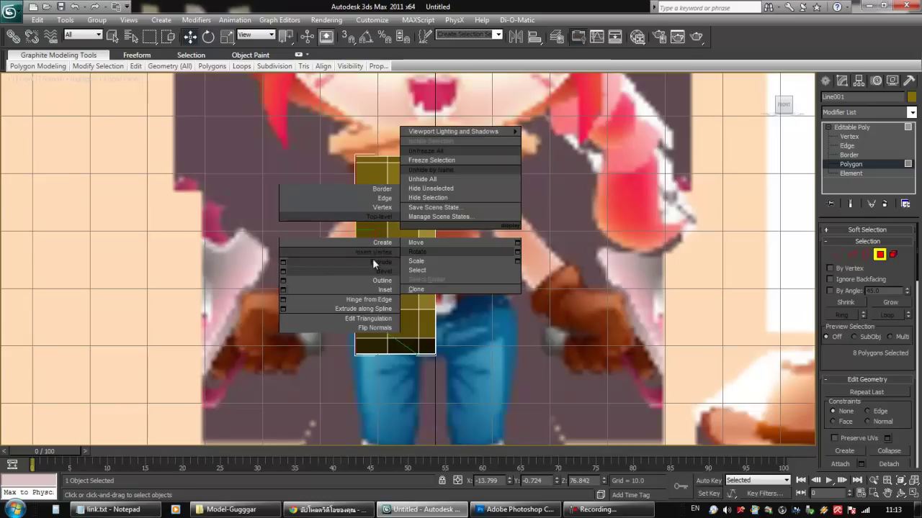
mouse_move(424, 300)
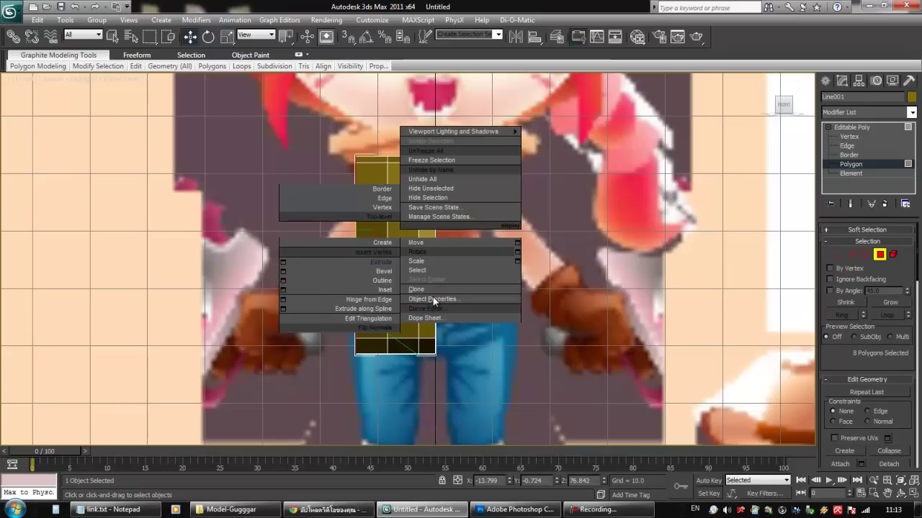
mouse_move(473, 329)
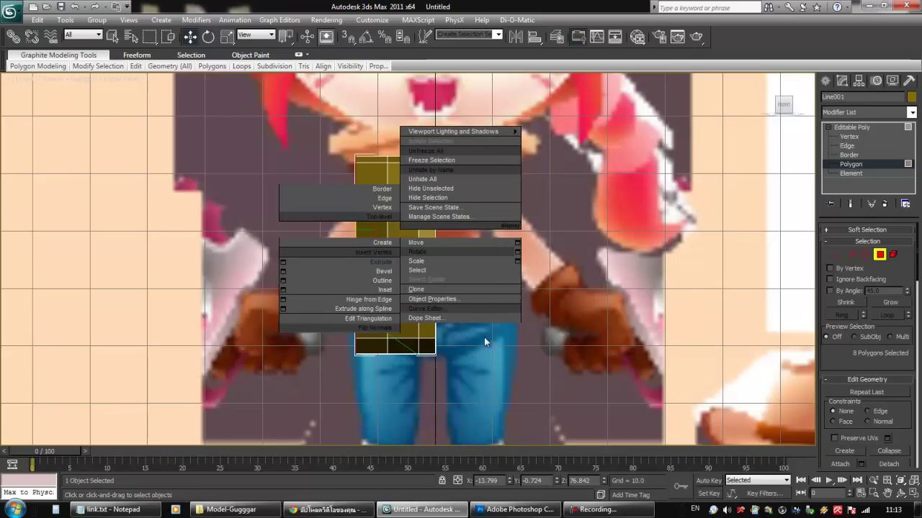
left_click(446, 299)
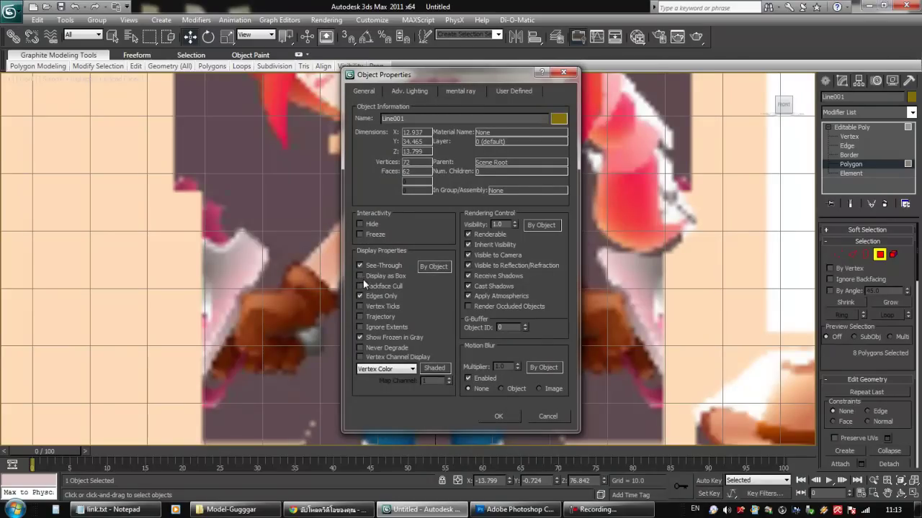
left_click_drag(404, 81, 491, 78)
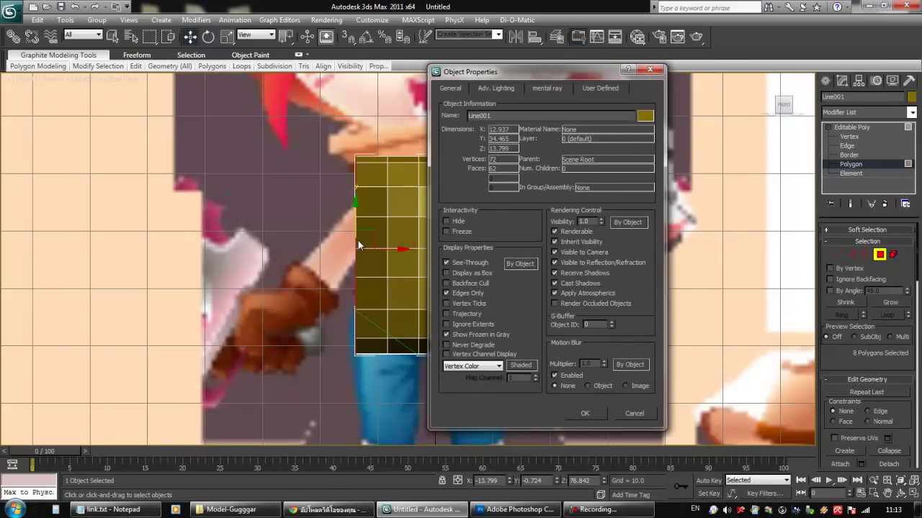
left_click(585, 414)
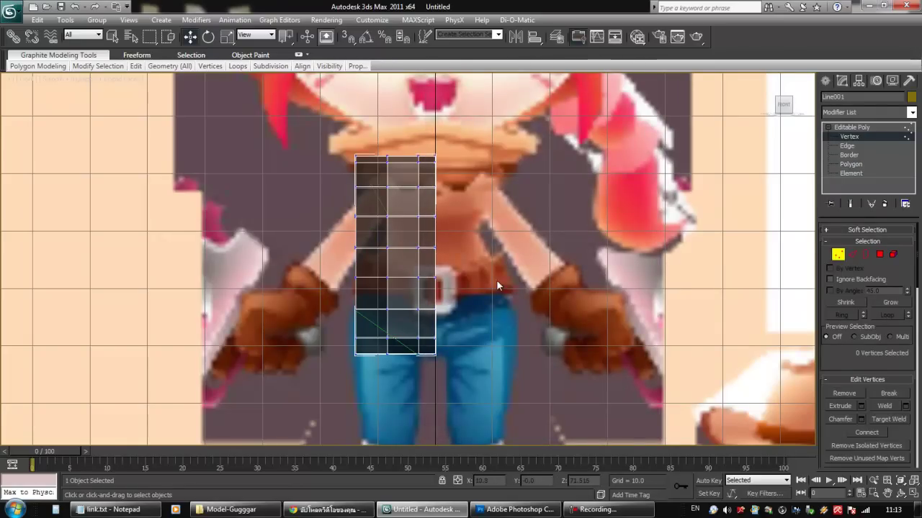
- Raise the lower vertex pairs of the body's second column from the outside, placing the bottom pair at about Z 62.21
middle_click_drag(484, 210, 503, 221)
scroll(481, 257, "up", 2)
middle_click_drag(482, 257, 503, 208)
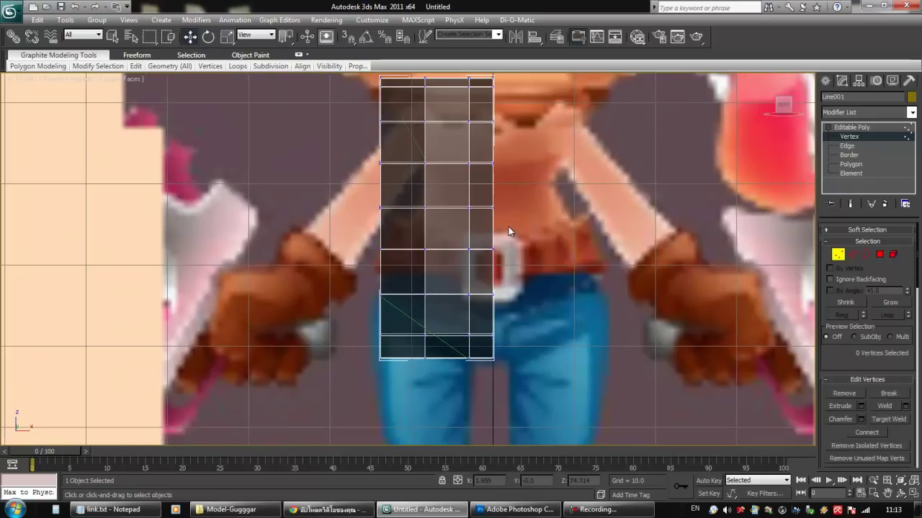
middle_click_drag(508, 266, 508, 230)
scroll(557, 238, "up", 2)
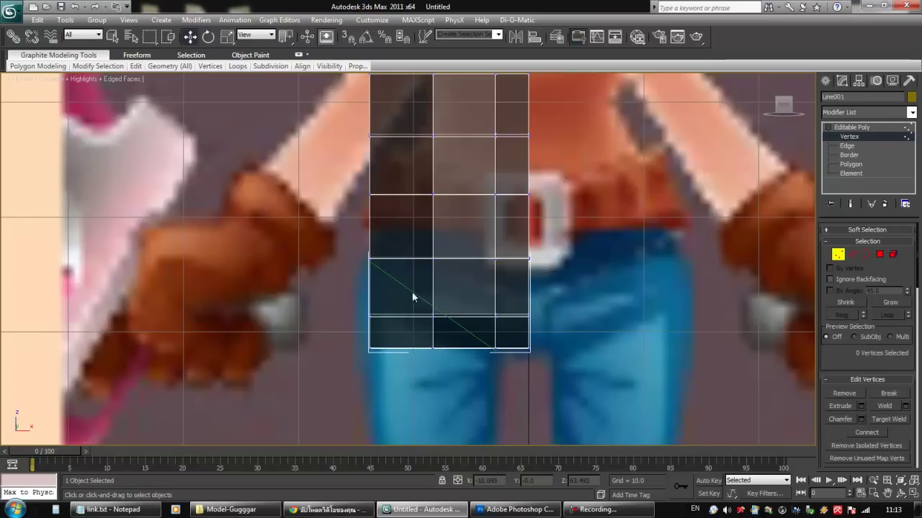
left_click_drag(344, 238, 445, 369)
left_click(439, 379)
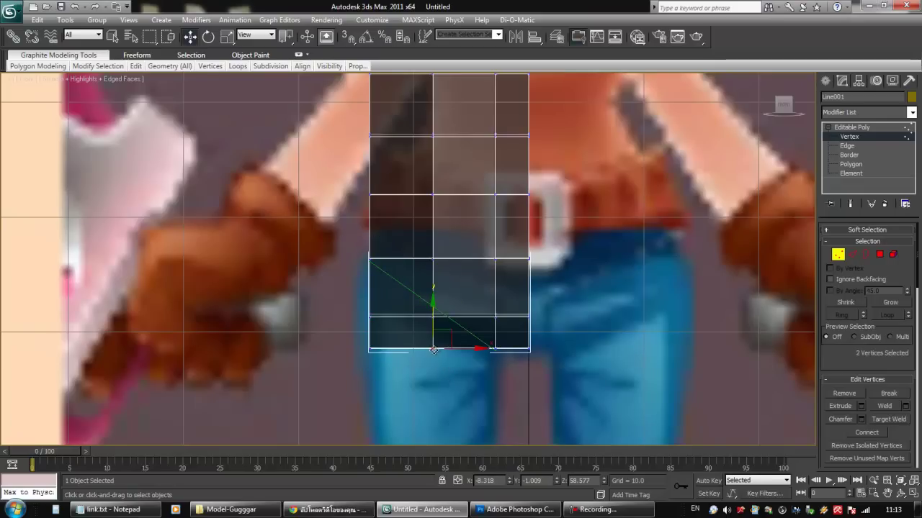
left_click_drag(423, 306, 452, 381)
left_click_drag(435, 295, 441, 261)
left_click_drag(412, 229, 435, 218)
mouse_move(421, 274)
left_mouse_down()
mouse_move(440, 320)
mouse_move(432, 266)
left_mouse_up()
left_click_drag(422, 314, 444, 329)
left_click_drag(433, 280, 433, 275)
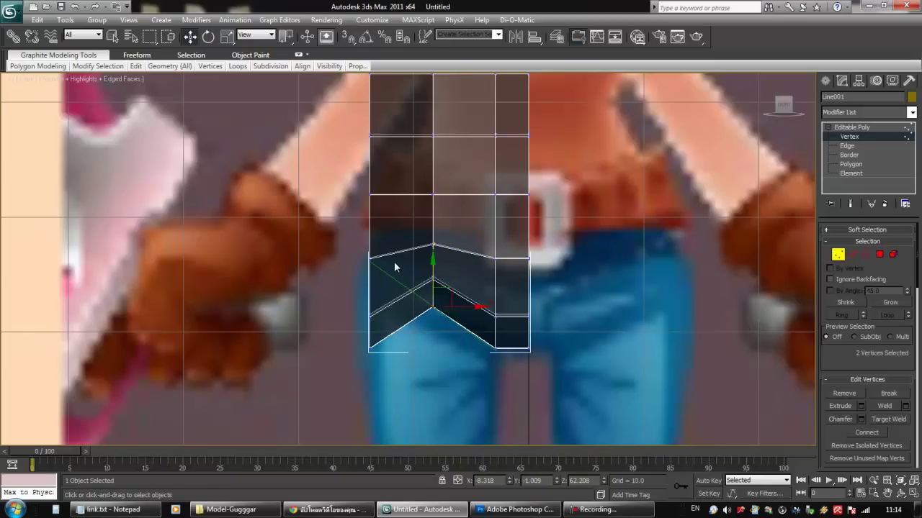
- Raise the outermost column's lower vertices so the bottom edge slopes up toward the hip, placing the belt-level pair at about Z 72.95
middle_click_drag(395, 267, 408, 318)
left_click_drag(355, 216, 407, 416)
left_click_drag(383, 297, 405, 404)
left_click_drag(386, 317, 386, 287)
left_click_drag(363, 353, 391, 273)
scroll(388, 271, "up", 3)
left_click_drag(375, 227, 378, 189)
scroll(457, 314, "down", 5)
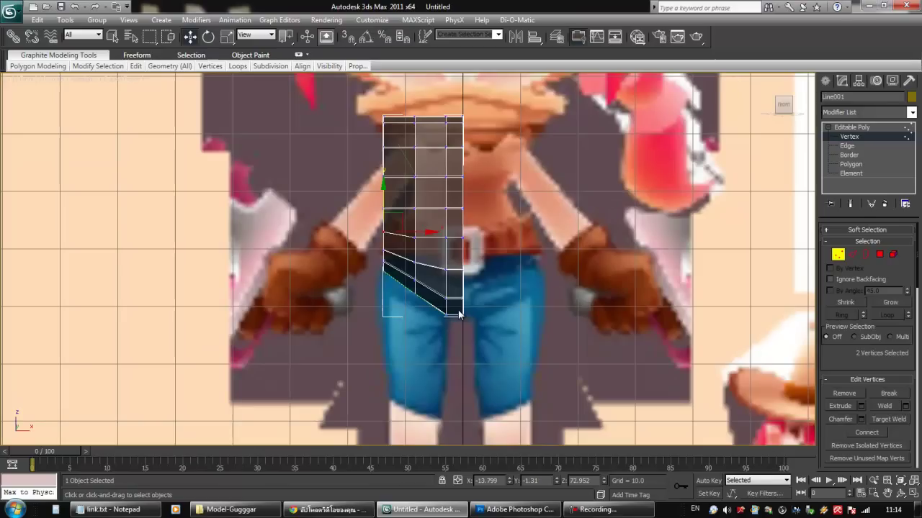
- Pull the outer belt and hip vertices inward, placing the outermost belt pair at about X -11.69 and the second-column hip pair at X -7.97
scroll(441, 302, "up", 4)
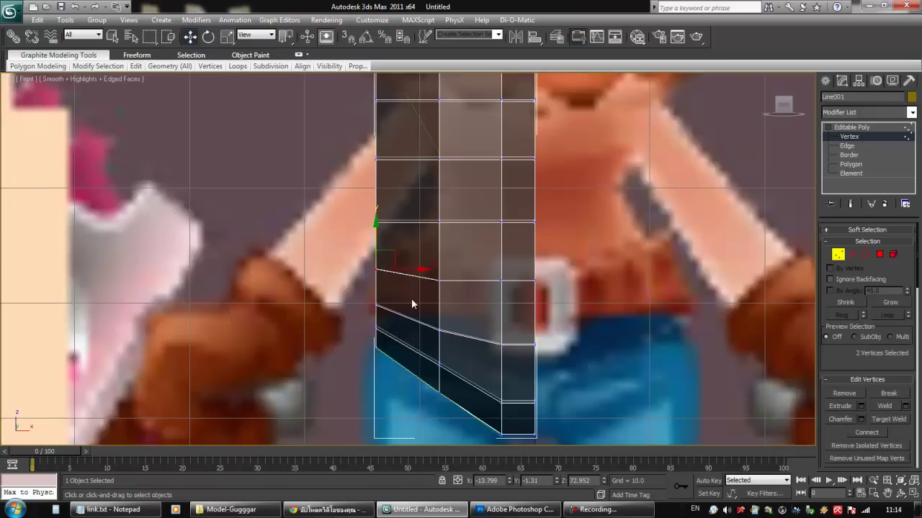
middle_click_drag(445, 215, 439, 231)
left_click_drag(380, 327, 407, 331)
left_click_drag(374, 254, 452, 311)
left_click_drag(460, 265, 468, 267)
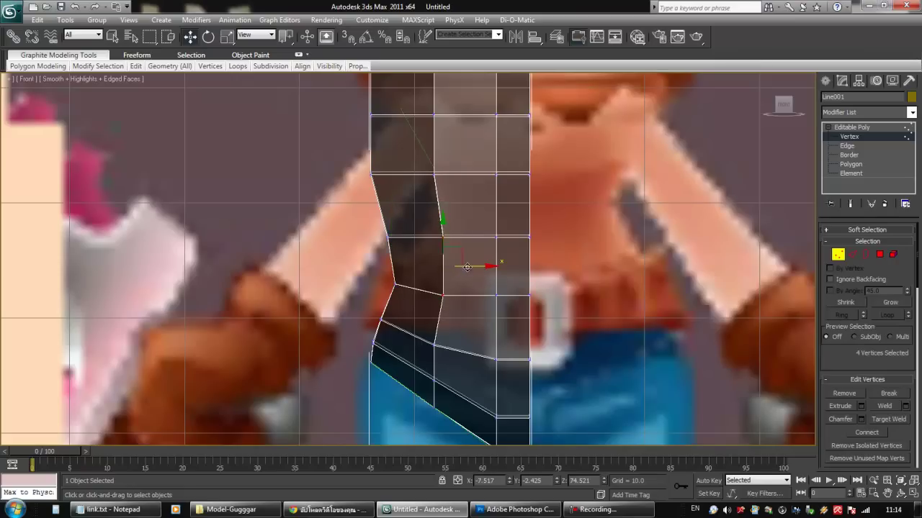
left_click_drag(421, 326, 461, 345)
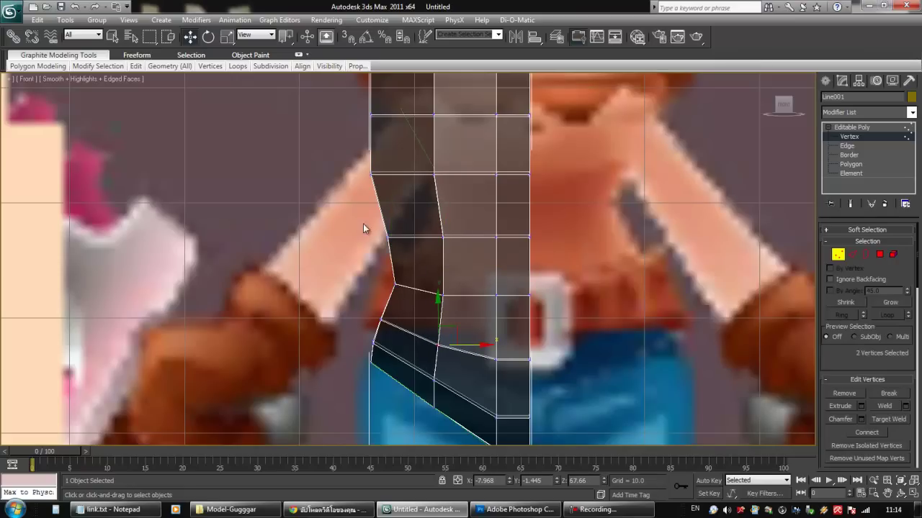
middle_click_drag(472, 337, 458, 310)
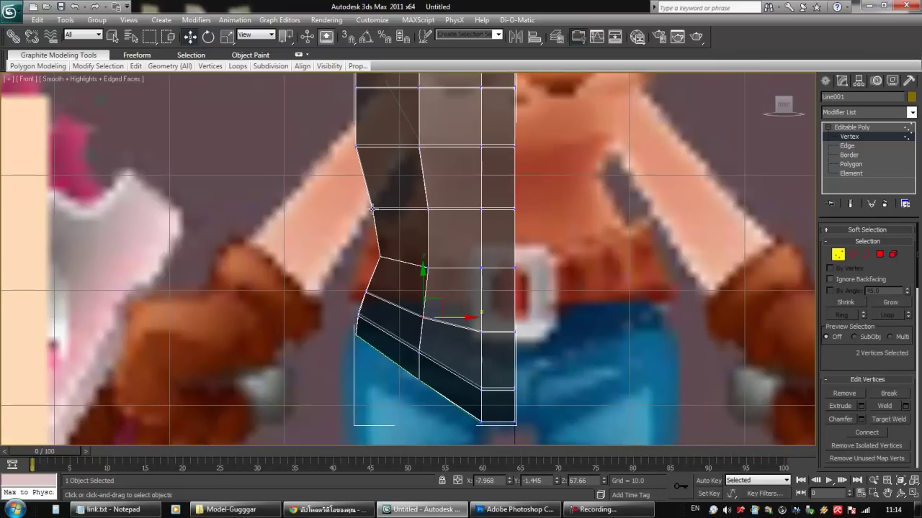
left_click_drag(375, 248, 391, 278)
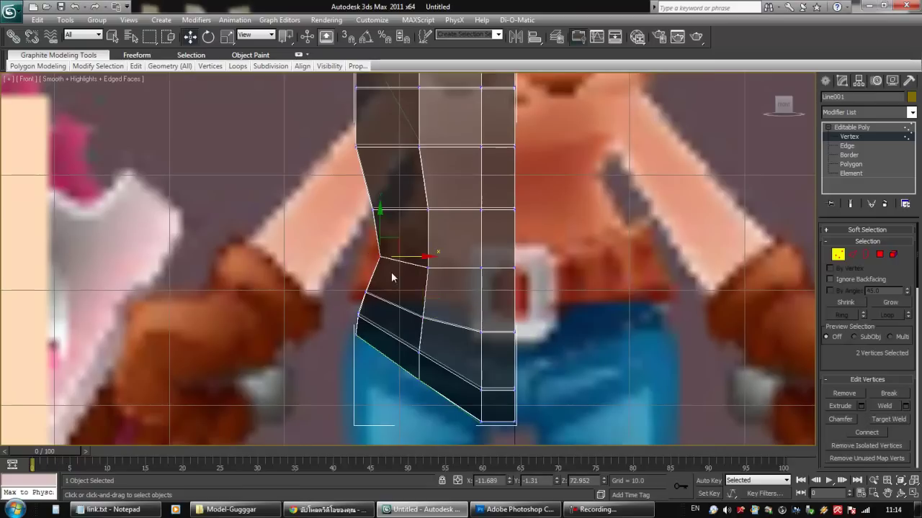
- Narrow the waist by moving its outermost vertex pair to about X -9.39, and shift the second-column belt pair to about X -7.07
left_click_drag(354, 199, 436, 245)
left_click_drag(439, 209, 459, 209)
left_click_drag(393, 215, 431, 212)
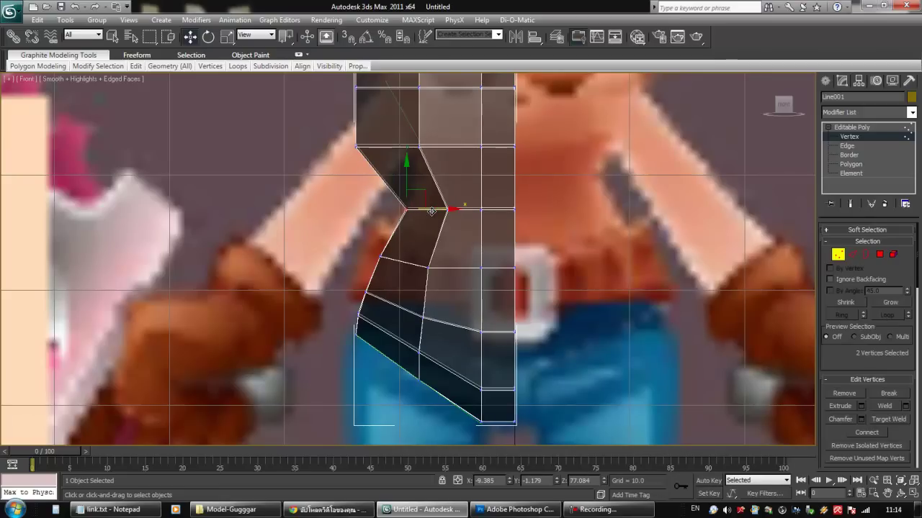
left_click_drag(469, 290, 468, 269)
- Shift the column beside the centre line at waist, belt and hip level so its edges follow the body's curve
middle_click_drag(469, 268, 468, 295)
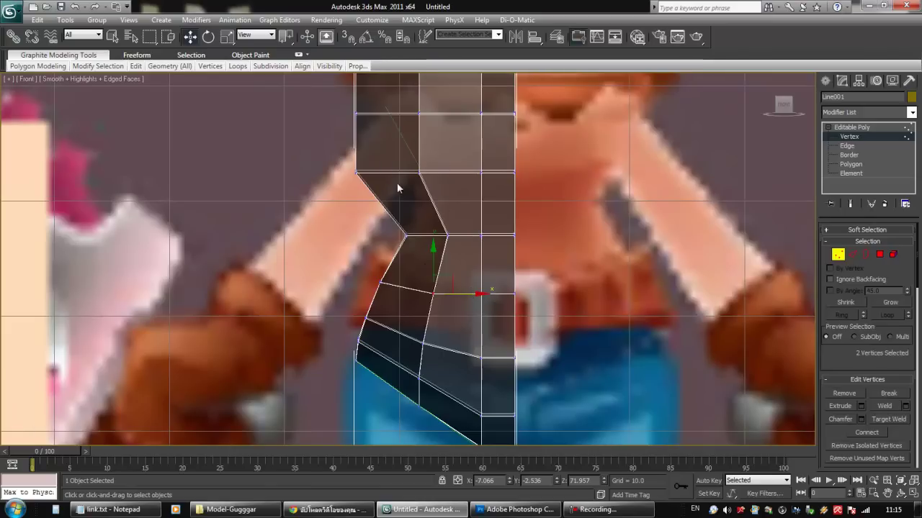
left_click_drag(469, 213, 524, 235)
left_click_drag(462, 288, 497, 378)
left_click_drag(510, 326, 496, 356)
middle_click_drag(469, 396, 468, 351)
mouse_move(468, 351)
left_mouse_down()
mouse_move(488, 378)
mouse_move(496, 370)
left_mouse_up()
- Pull the vertex row above the waist inward column by column, placing its outermost pair at about X -8.54
middle_click_drag(397, 128, 370, 206)
left_click_drag(347, 176, 494, 233)
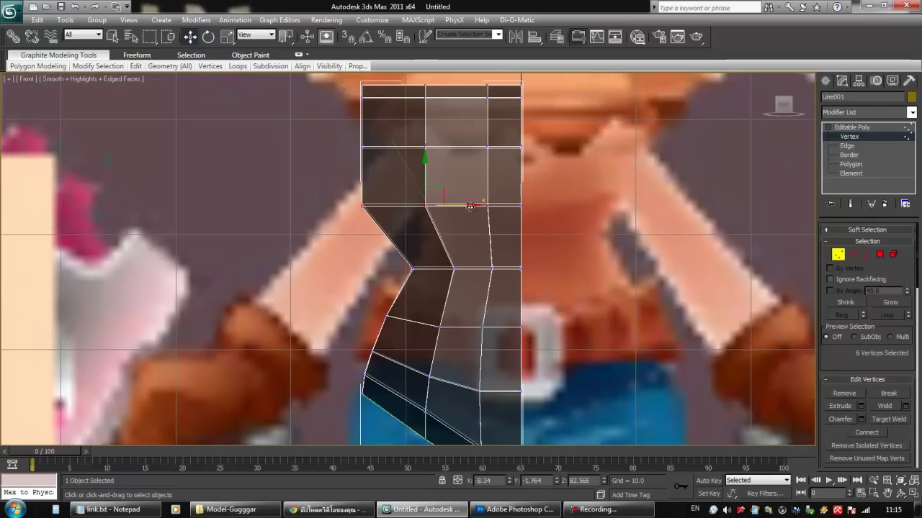
left_click_drag(461, 206, 465, 206)
left_click_drag(350, 188, 437, 245)
left_click_drag(442, 206, 464, 210)
left_click_drag(369, 193, 449, 211)
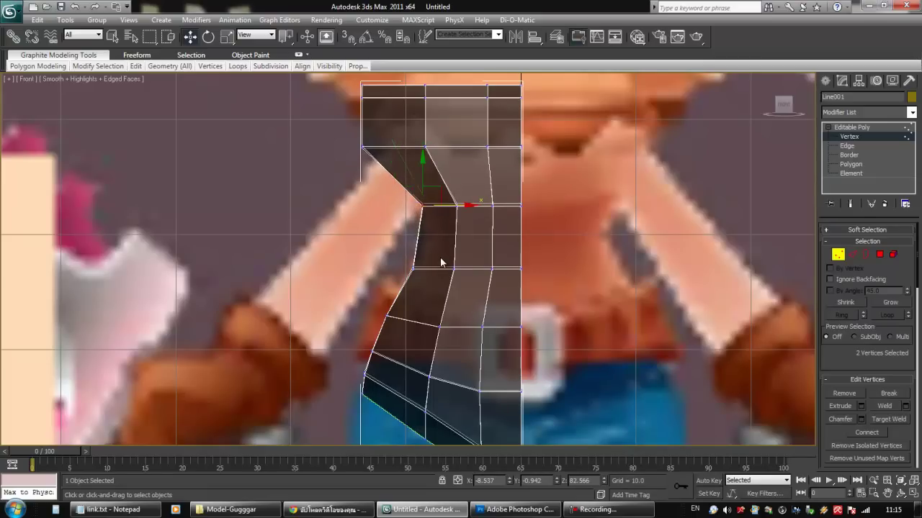
- Raise the outermost waist vertex pair slightly, to about Z 77.38
middle_click_drag(403, 261, 395, 221)
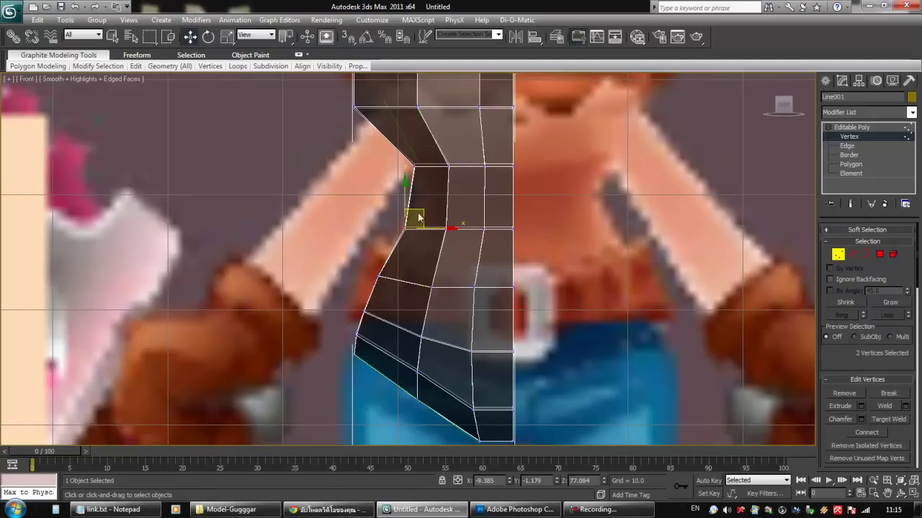
scroll(446, 234, "down", 3)
middle_click_drag(468, 235, 466, 285)
scroll(408, 252, "up", 1)
middle_click_drag(371, 219, 368, 244)
scroll(368, 245, "up", 1)
scroll(412, 222, "down", 5)
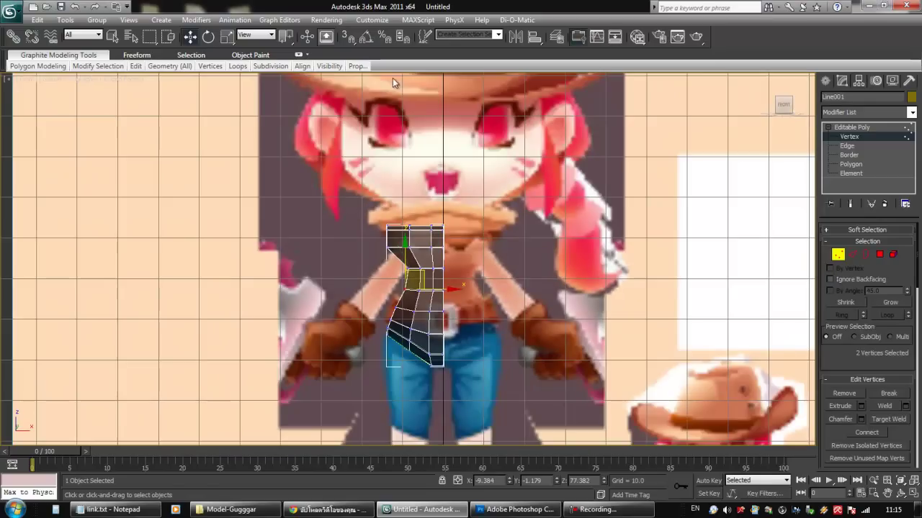
- Move the chest row's vertices inward and down toward the armpit, placing the second-column pair at about X -5.91, Z 84.65
scroll(452, 225, "up", 5)
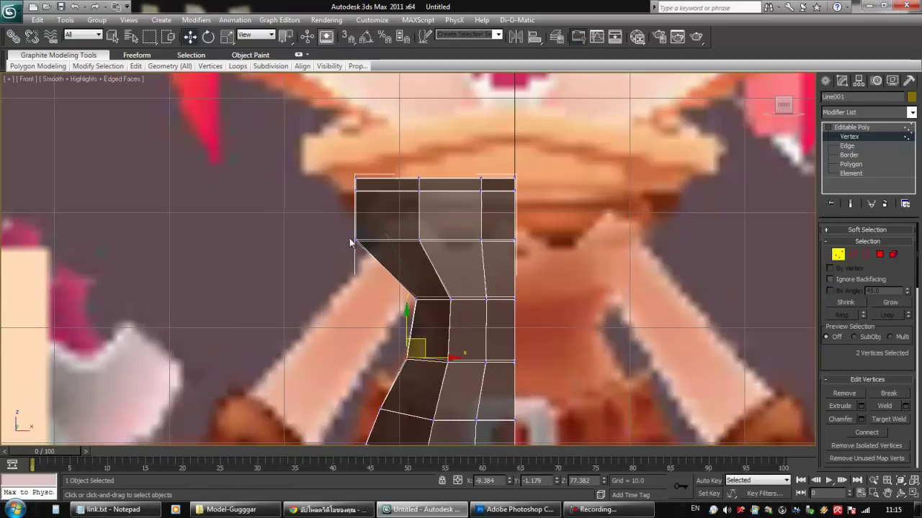
left_click_drag(328, 229, 451, 240)
left_click_drag(352, 230, 431, 266)
left_click_drag(424, 231, 510, 261)
left_click_drag(469, 223, 448, 243)
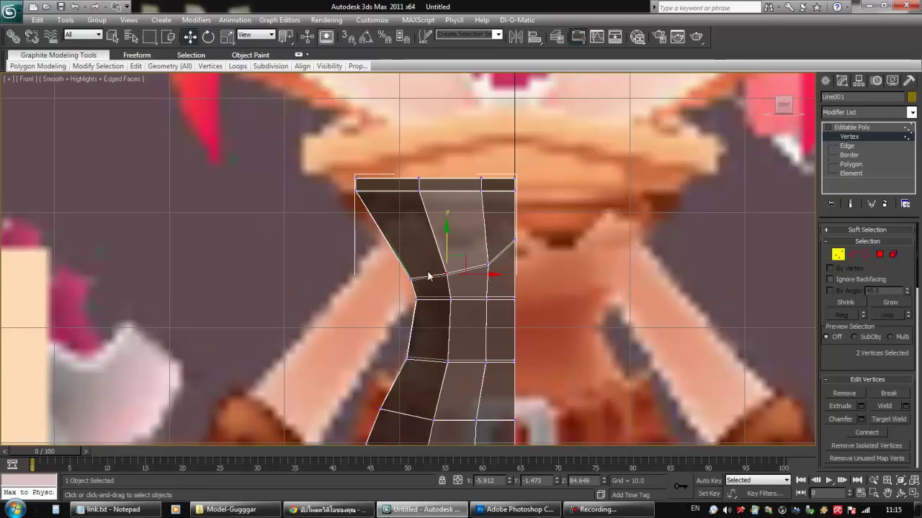
- Examine the body's side and armpit area against the hexagon guide from several angles
middle_click_drag(430, 270, 406, 210)
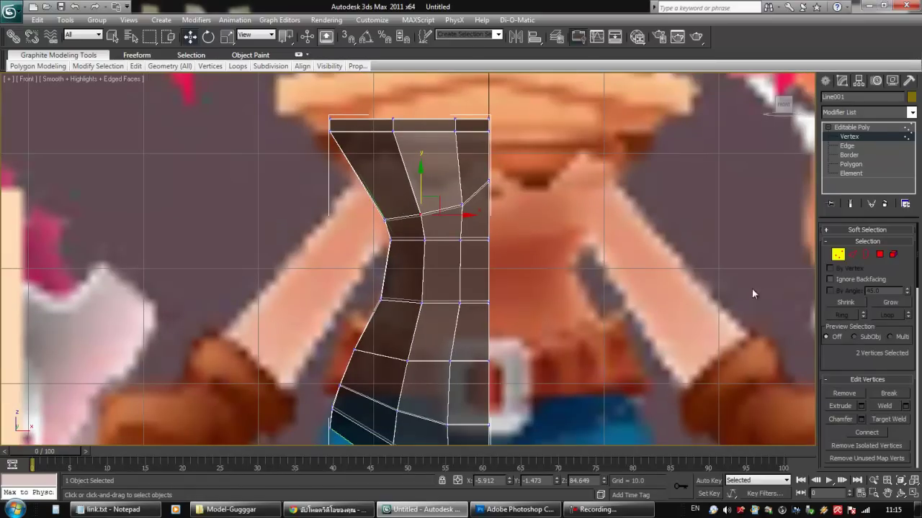
left_click(837, 259)
middle_click_drag(413, 291, 456, 267)
scroll(409, 238, "down", 2)
scroll(456, 267, "up", 5)
left_click(449, 205)
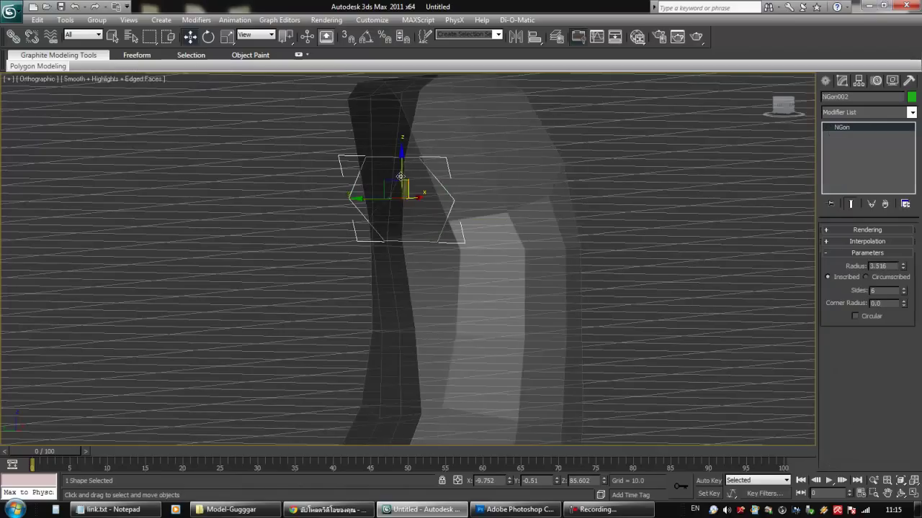
left_click(402, 112)
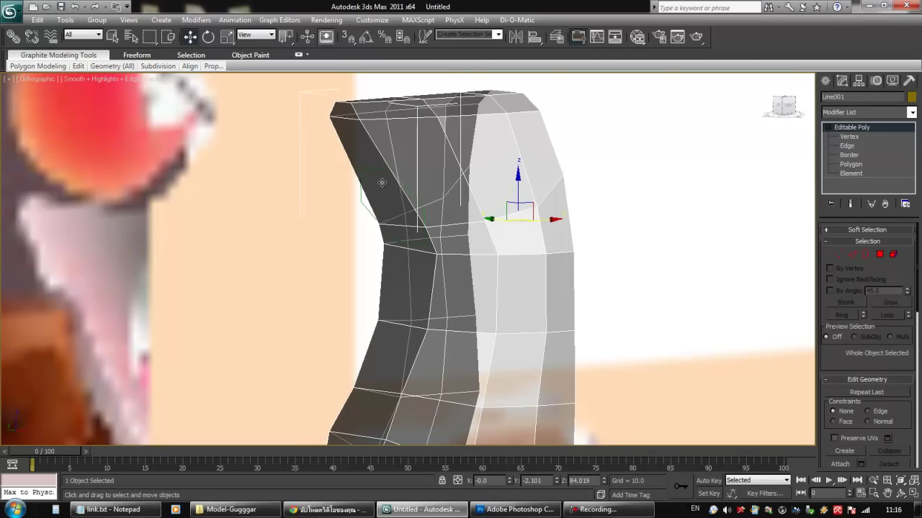
middle_click_drag(414, 205, 397, 206, "alt")
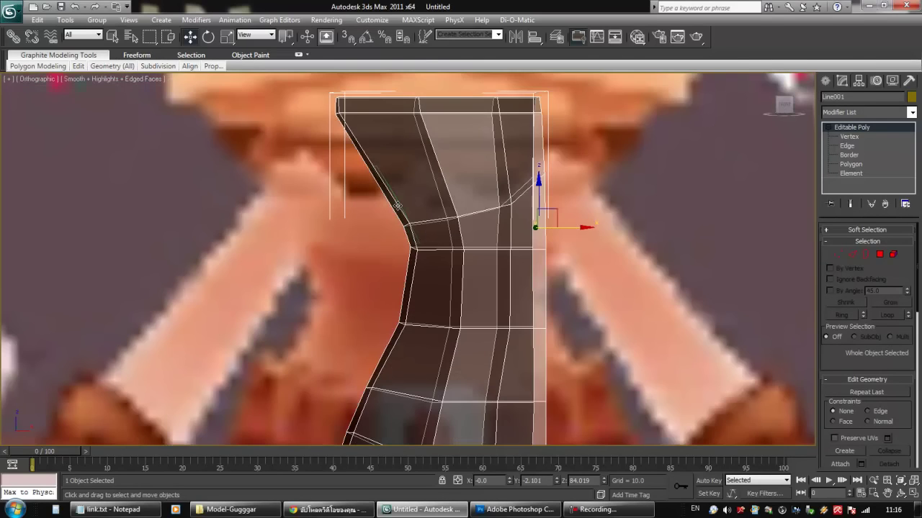
key("f")
scroll(458, 210, "up", 8)
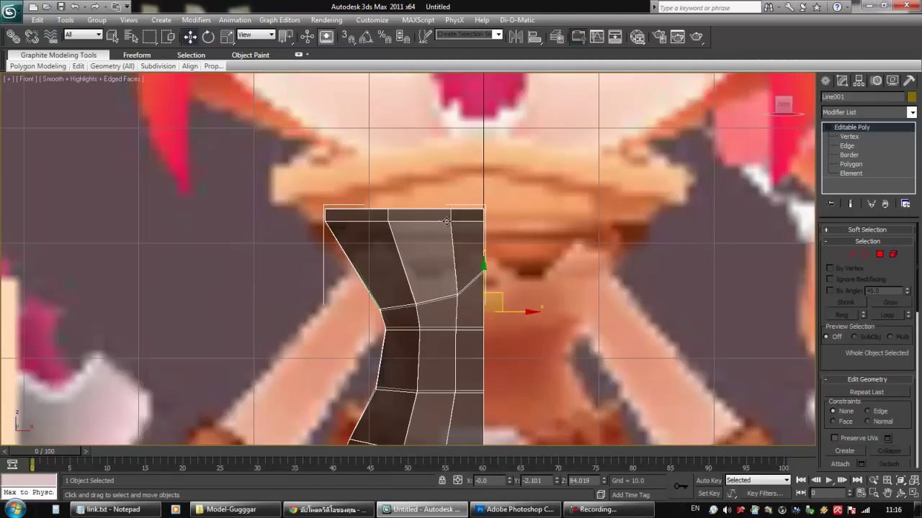
- Lower and pull in the top vertex rows to round the shoulder, and smooth the chest row beneath into a matching curve
left_click(836, 254)
left_click_drag(293, 185, 583, 246)
left_click_drag(408, 190, 412, 219)
left_click_drag(455, 243, 456, 244)
left_click_drag(468, 209, 450, 210)
mouse_move(493, 250)
left_mouse_down()
mouse_move(472, 289)
mouse_move(483, 265)
left_mouse_up()
left_click_drag(438, 310, 464, 318)
left_click_drag(436, 271, 459, 277)
- Lower the inner and centre-line vertices of the row below the armpit so the row forms a gentle downward curve
left_click_drag(404, 321, 467, 347)
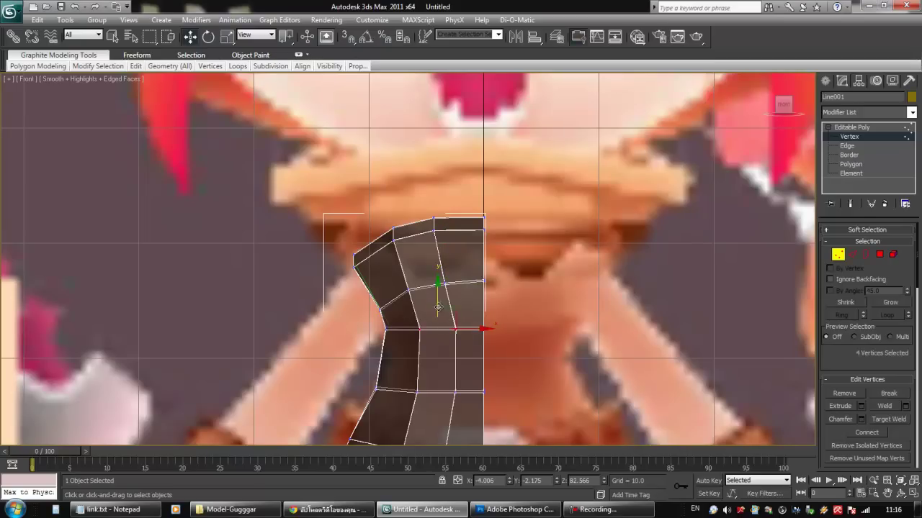
left_click_drag(437, 308, 436, 316)
left_click_drag(485, 329, 488, 333)
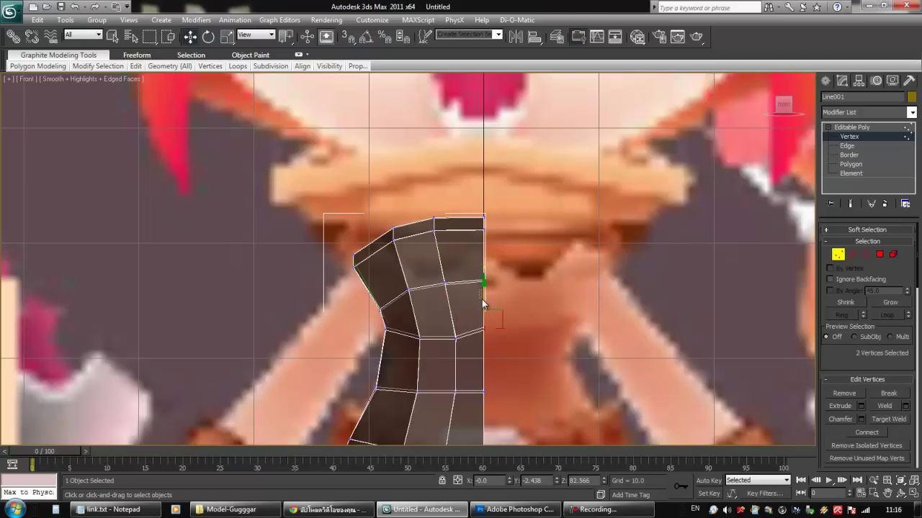
left_click_drag(484, 301, 468, 346)
key("ctrl+z")
left_click_drag(483, 300, 461, 328)
left_click(501, 302)
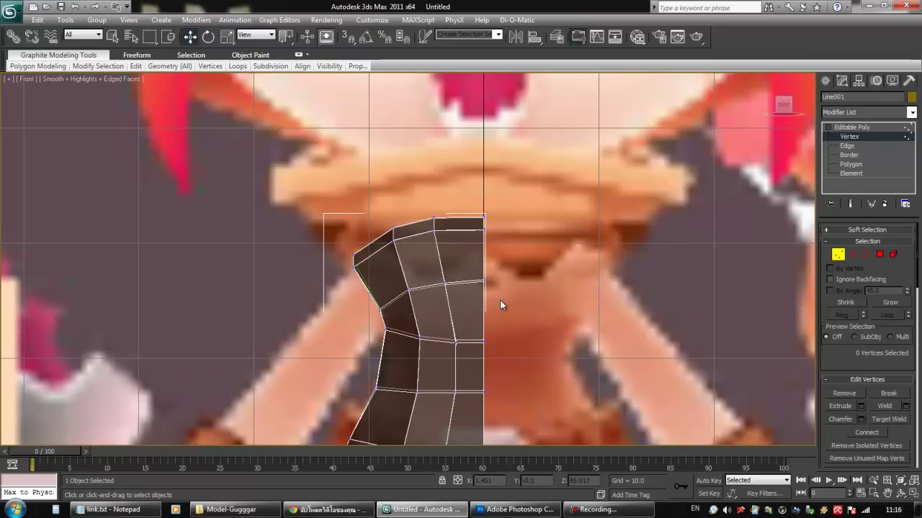
- Examine the rounded shoulder and the open side around the hexagon guide from the side
scroll(432, 243, "down", 5)
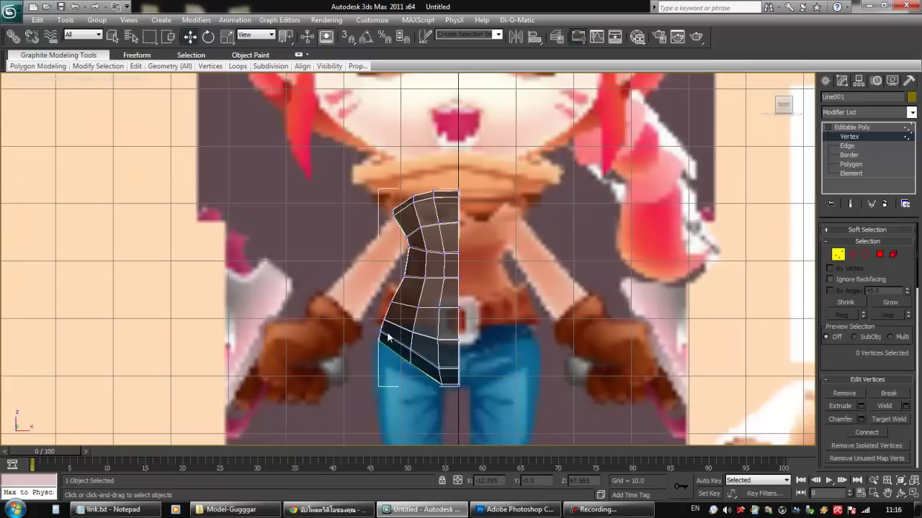
middle_click_drag(466, 309, 539, 311, "alt")
scroll(421, 244, "up", 5)
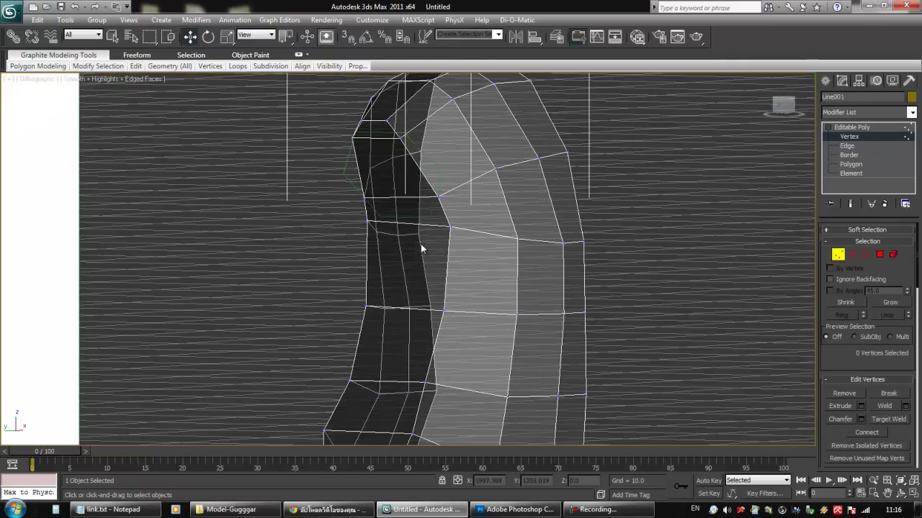
middle_click_drag(431, 230, 433, 297)
middle_click_drag(358, 211, 386, 209, "alt")
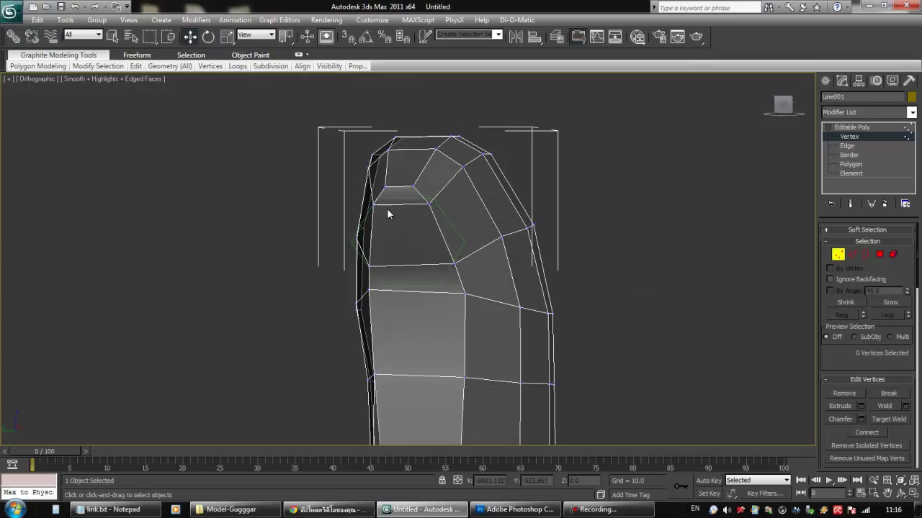
- Lower the pair of side vertices under the shoulder cap by about 2.1 units toward the middle of the hexagon guide
left_click_drag(366, 200, 438, 220)
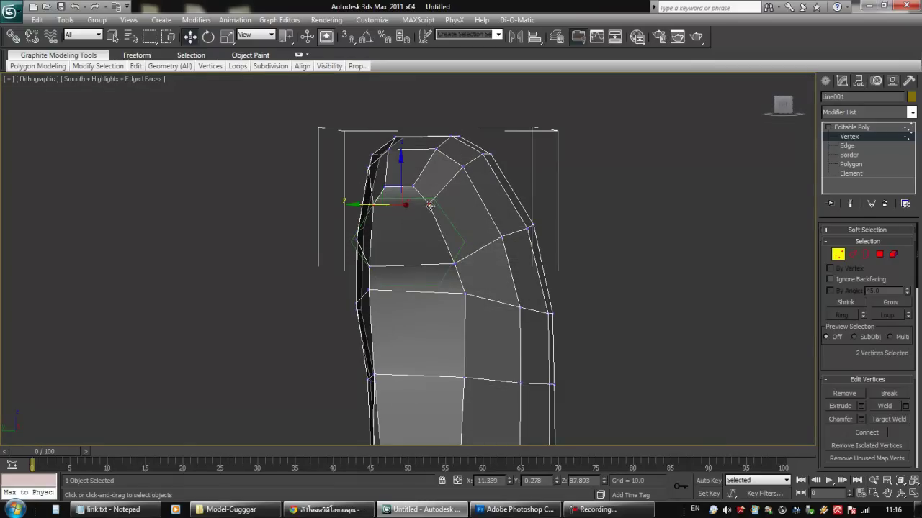
left_click_drag(403, 175, 406, 208)
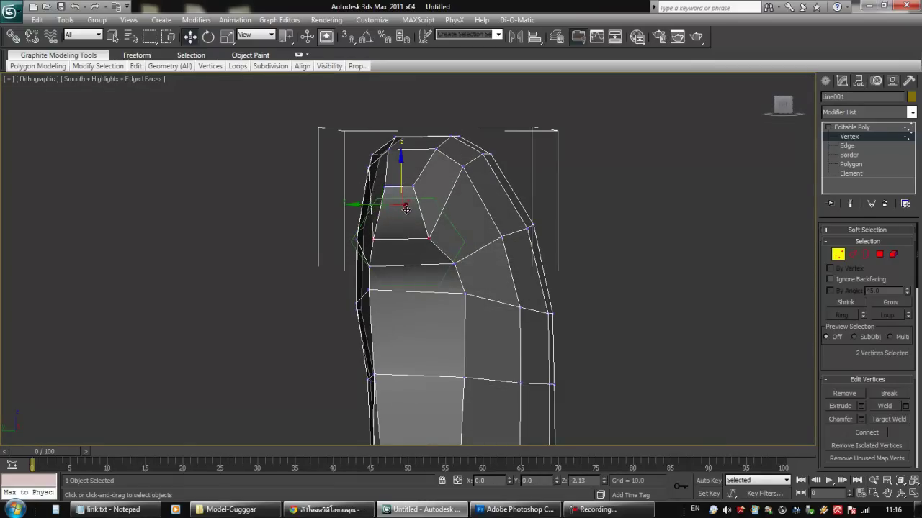
key("e")
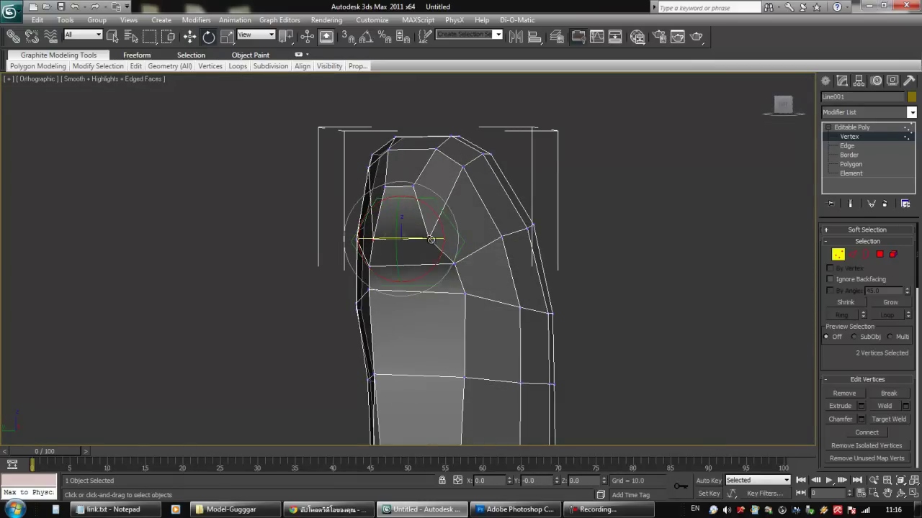
middle_click_drag(430, 239, 434, 230)
- Spread the lowered side vertex pair apart front to back to match the hexagon guide's widest part, and nudge it slightly down
key("r")
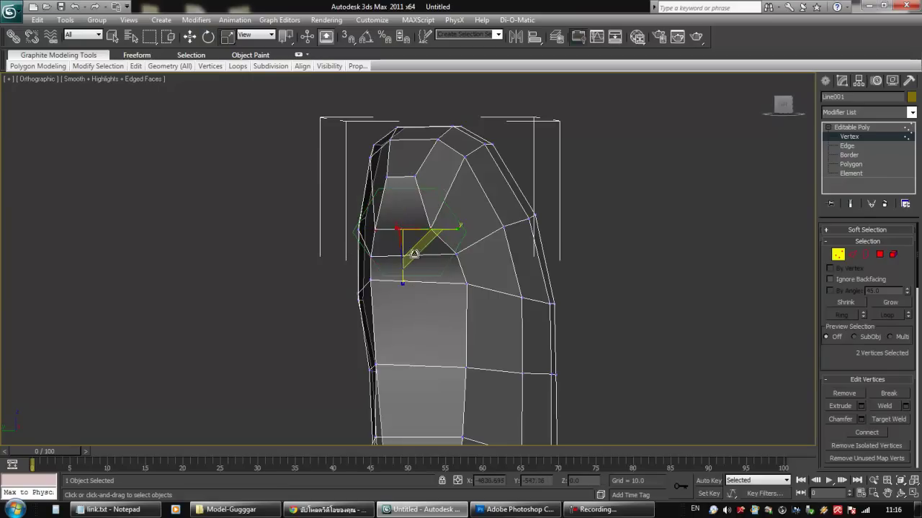
left_click_drag(456, 229, 492, 237)
left_click_drag(373, 231, 379, 232)
middle_click_drag(404, 232, 408, 226, "alt")
left_click_drag(383, 231, 351, 229)
key("r")
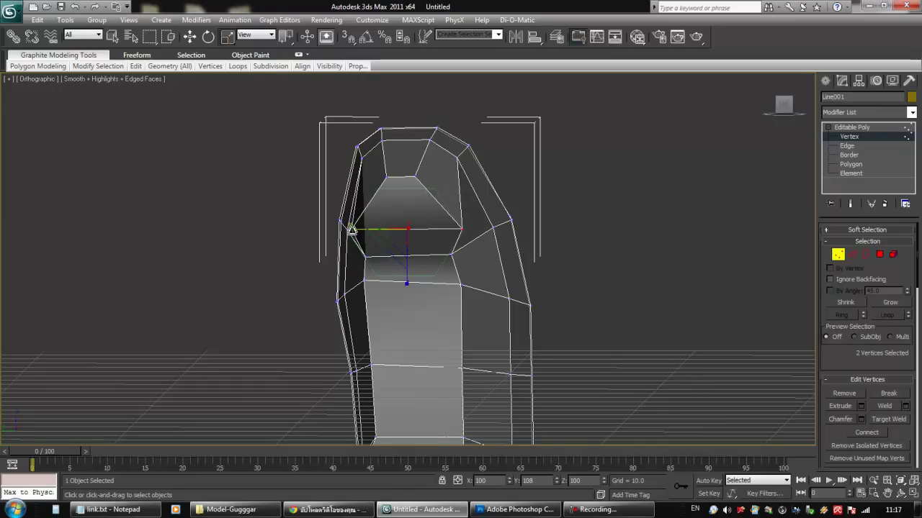
key("w")
left_click_drag(408, 196, 408, 202)
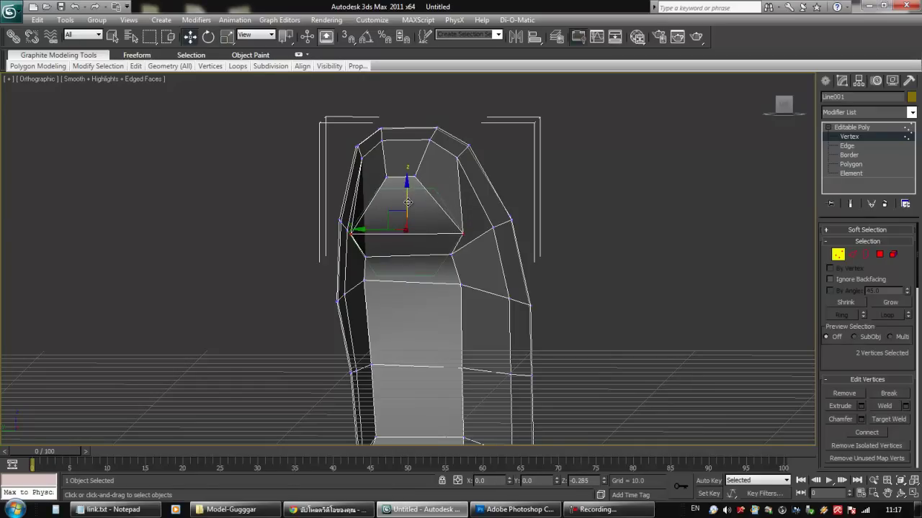
- Widen the side vertex pair at the top of the arm opening front to back and lower it slightly onto the guide
key("l")
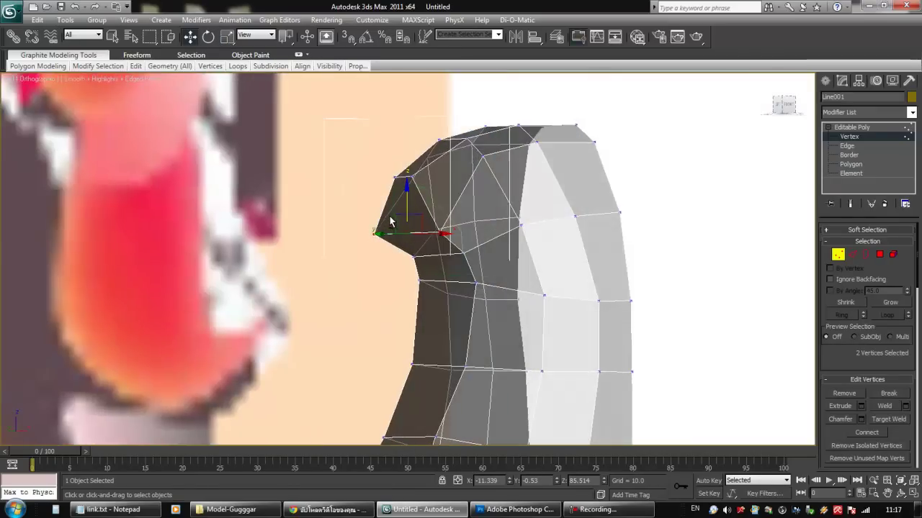
middle_click_drag(390, 222, 462, 182, "alt")
left_click_drag(367, 176, 332, 175)
key("w")
mouse_move(389, 159)
left_mouse_down()
mouse_move(384, 184)
mouse_move(354, 187)
mouse_move(368, 187)
left_mouse_up()
mouse_move(453, 224)
middle_mouse_down("alt")
mouse_move(386, 181)
mouse_move(446, 229)
middle_mouse_up("alt")
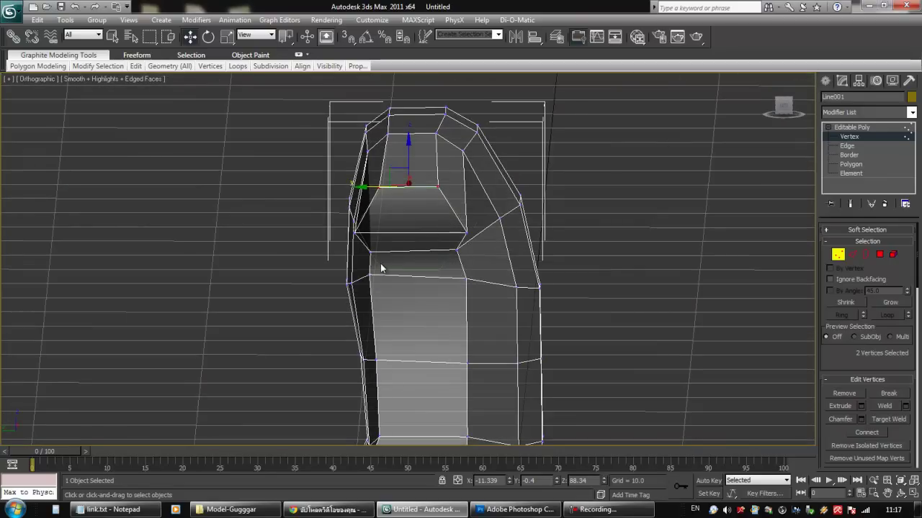
- Lower the two side vertex pairs beneath the arm opening and narrow the upper of these pairs front to back
left_click_drag(370, 274, 481, 300)
left_click_drag(418, 250, 468, 263)
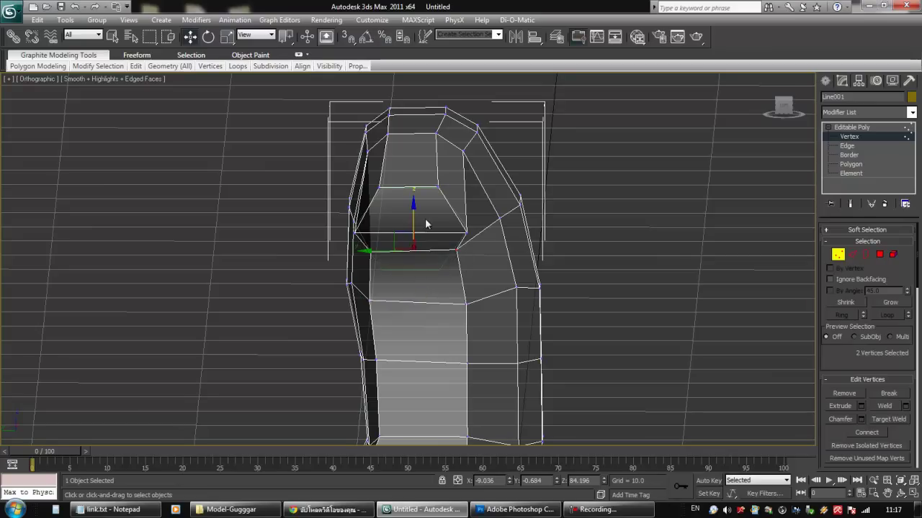
left_click_drag(413, 216, 412, 233)
key("r")
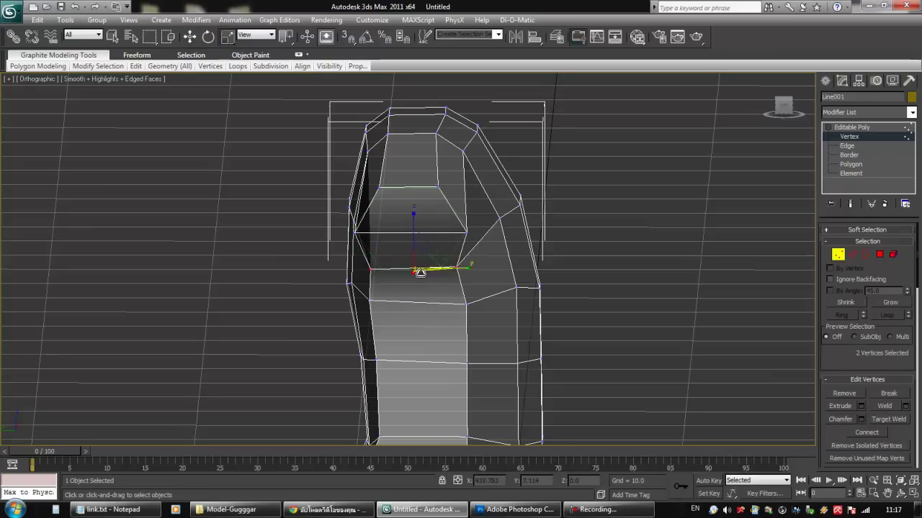
left_click_drag(463, 267, 445, 271)
middle_click_drag(454, 272, 376, 270, "alt")
- In the front view, pull the outermost mid-armpit vertex pair inward so the arm opening slopes evenly from shoulder to armpit
key("f")
scroll(395, 264, "up", 8)
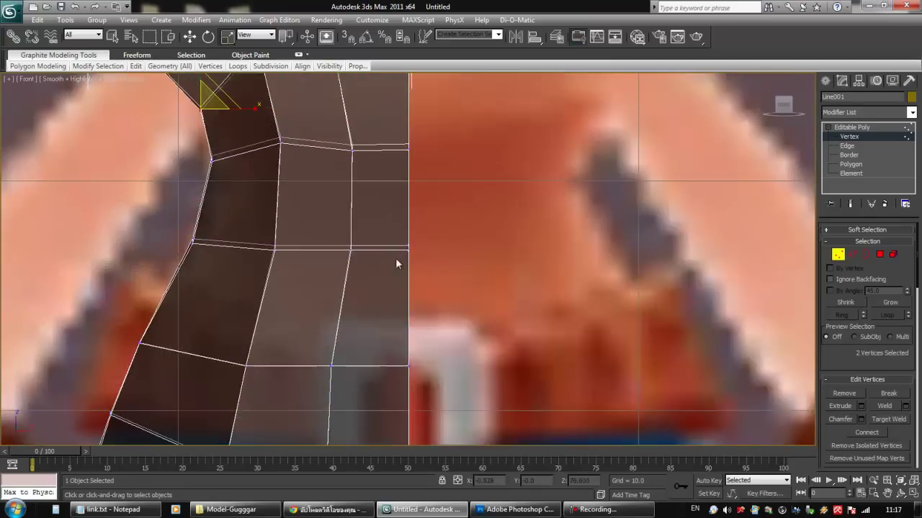
middle_click_drag(396, 259, 516, 396)
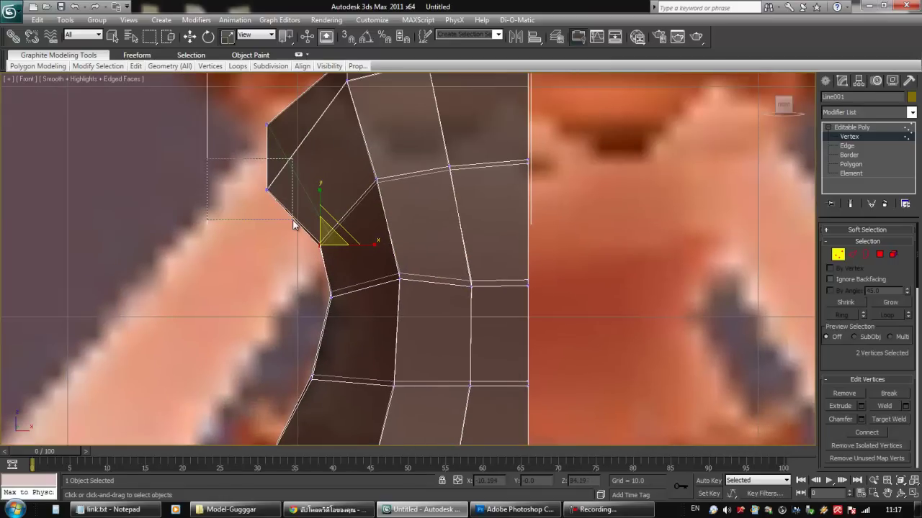
left_click_drag(292, 220, 293, 221)
key("w")
left_click_drag(284, 173, 319, 170)
middle_click_drag(338, 152, 333, 166)
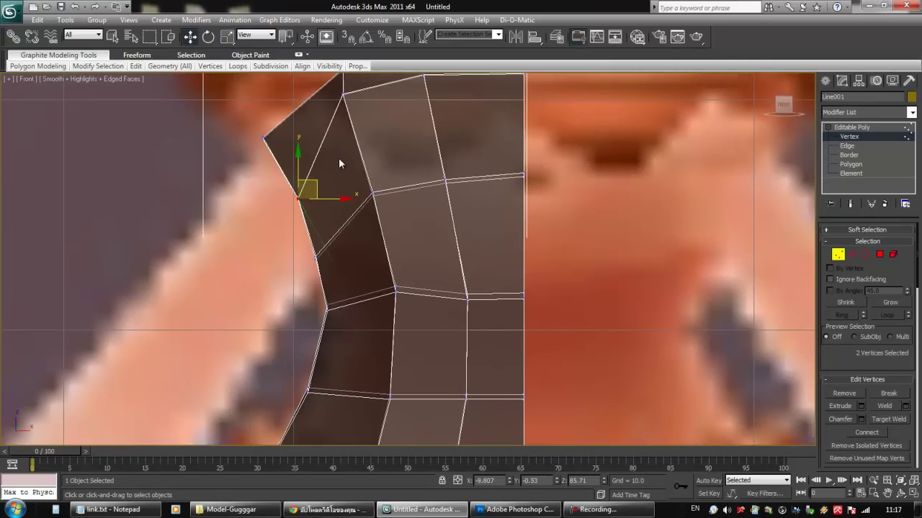
- Reposition the front and back vertices at the inner shoulder to smooth the slope from neck to arm
middle_click_drag(337, 122, 335, 143)
scroll(335, 143, "down", 2)
left_click_drag(351, 153, 375, 178)
left_click_drag(376, 143, 380, 157)
left_click_drag(324, 124, 378, 166)
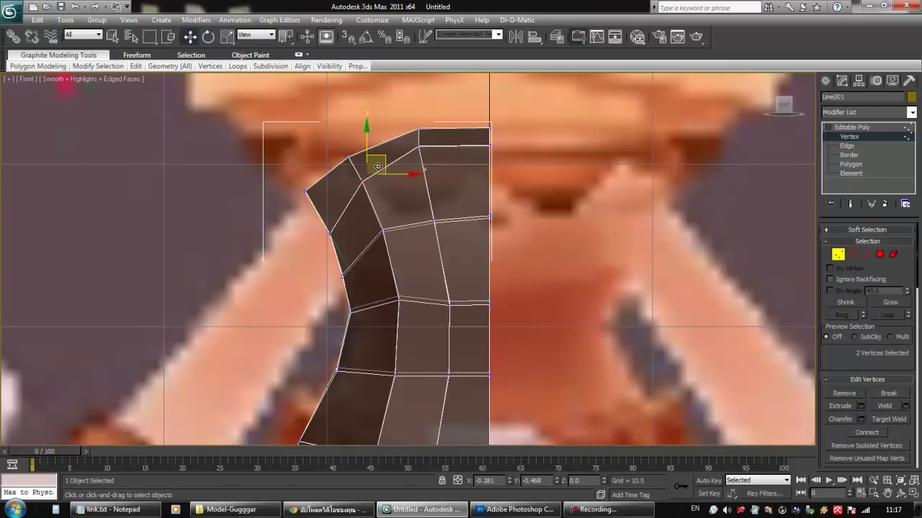
- Adjust the top-row vertices beside and on the centre line so the neck area forms a gentle curve
left_click(420, 147)
left_click_drag(437, 134, 500, 150)
left_click_drag(489, 108, 490, 121)
middle_click_drag(463, 223, 466, 190)
mouse_move(431, 114)
left_mouse_down()
mouse_move(422, 123)
mouse_move(425, 106)
left_mouse_up()
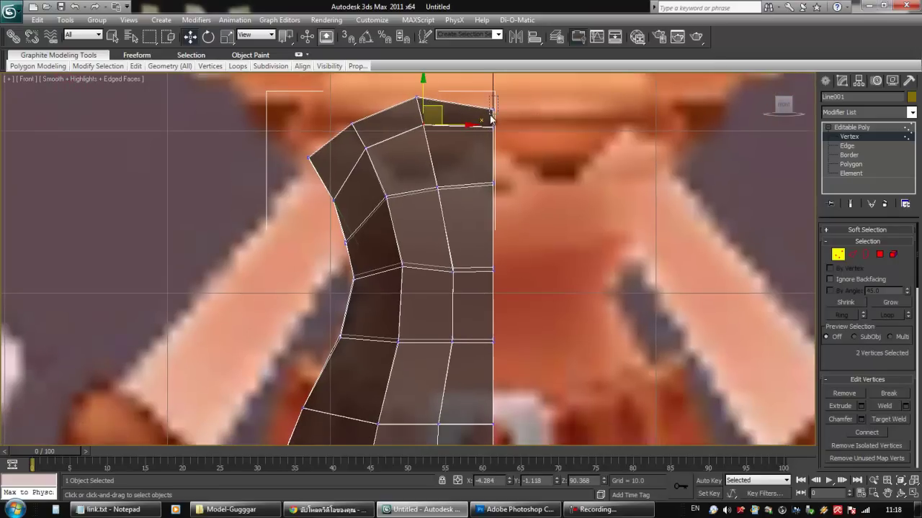
left_click_drag(490, 115, 489, 117)
left_click_drag(493, 85, 493, 79)
- Adjust the vertices of the row below the armpit, levelling its inner and centre-line vertices
middle_click_drag(335, 187, 358, 174)
left_click_drag(377, 247, 376, 243)
left_click(377, 264)
left_click_drag(392, 252, 425, 250)
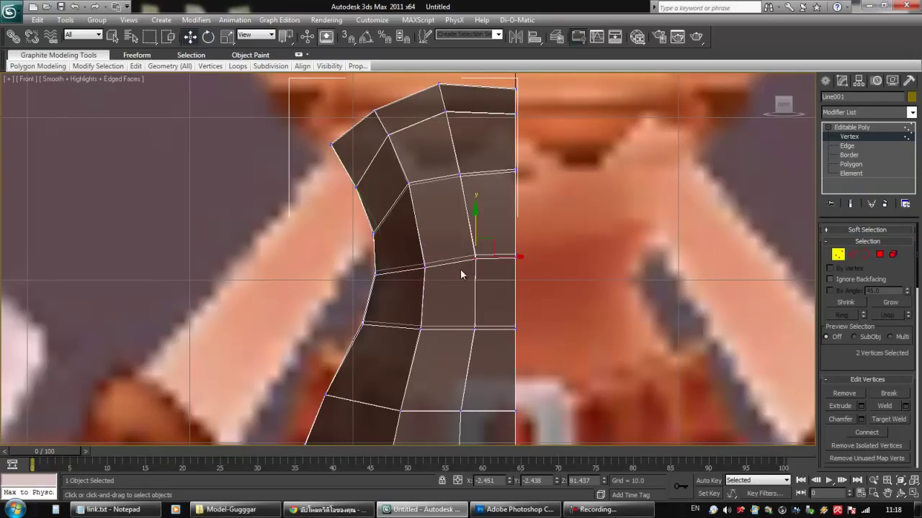
left_click_drag(476, 231, 515, 241)
left_click_drag(473, 209, 473, 207)
- Lower the inner and centre-line vertices of the chest row to space it more evenly between its neighbours
left_click_drag(401, 204, 401, 203)
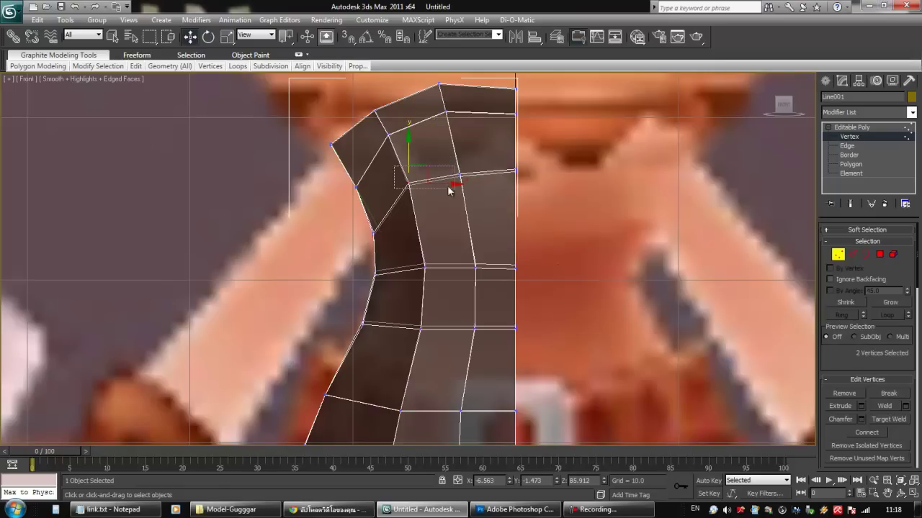
left_click_drag(445, 170, 450, 188)
left_click_drag(487, 156, 517, 186)
- Raise the centre-line and side vertices of the row below the armpit, and fine-tune the chest vertex above it
left_click_drag(513, 232, 514, 224)
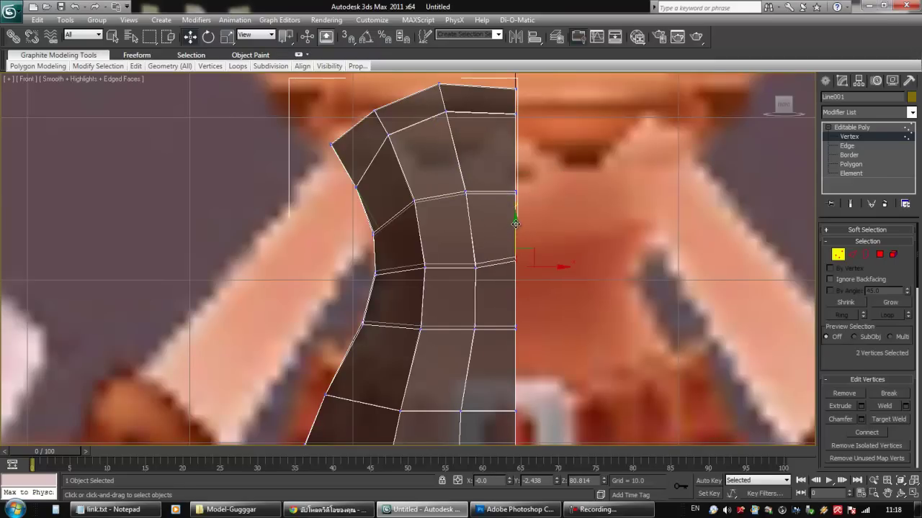
left_click(424, 263)
left_click_drag(427, 239, 426, 234)
left_click_drag(368, 259, 386, 288)
left_click_drag(378, 247, 439, 249)
key("ctrl+z")
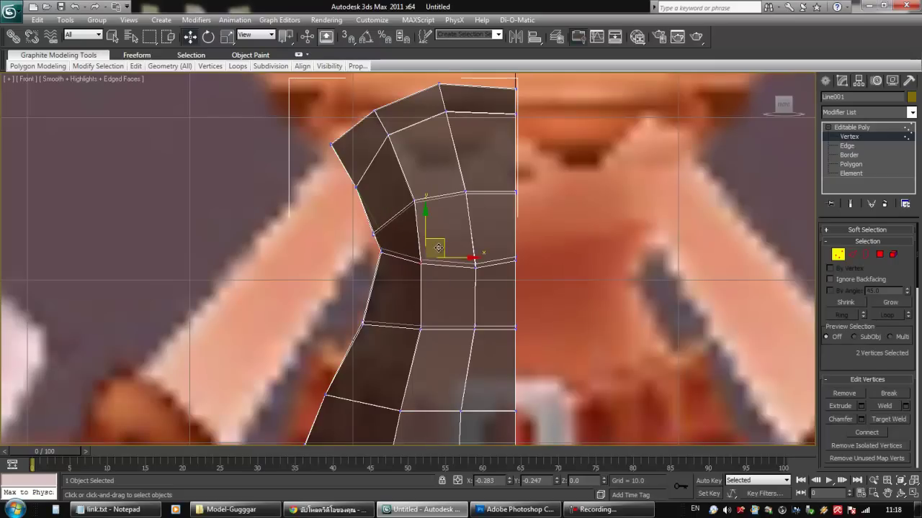
left_click_drag(426, 213, 426, 213)
left_click_drag(432, 183, 429, 191)
- In the left view, move the front and back side vertices just below the armpit toward each other to narrow that side strip
middle_click_drag(510, 228, 510, 224)
scroll(508, 209, "down", 5)
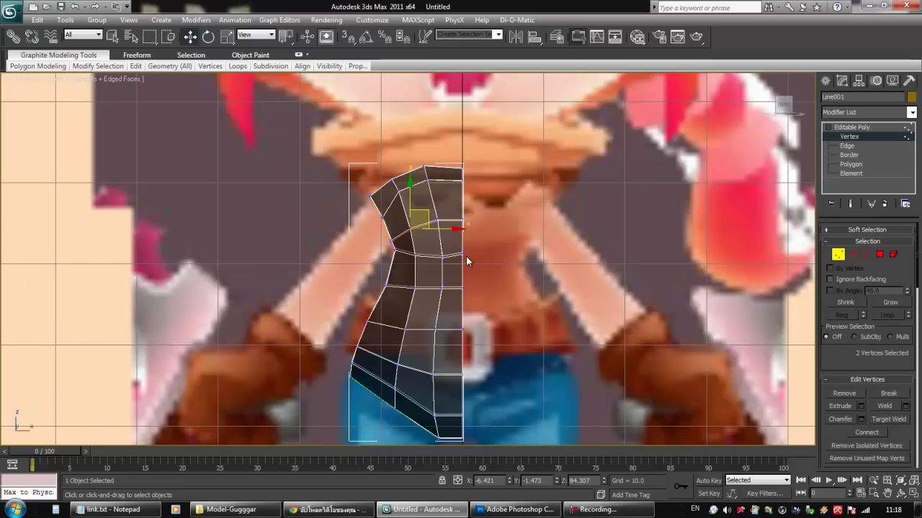
mouse_move(465, 258)
middle_mouse_down("alt")
mouse_move(498, 274)
mouse_move(561, 278)
mouse_move(506, 275)
mouse_move(455, 247)
middle_mouse_up("alt")
scroll(443, 216, "up", 4)
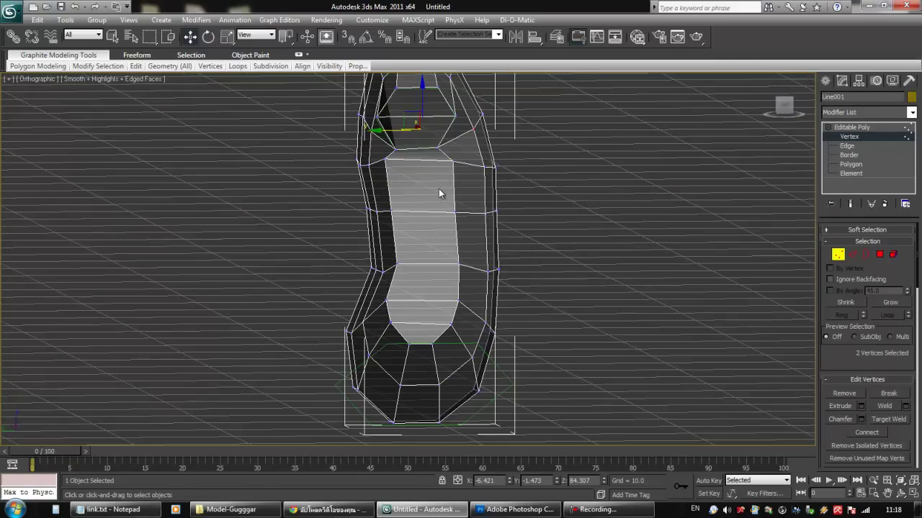
left_click(452, 156)
left_click(449, 159)
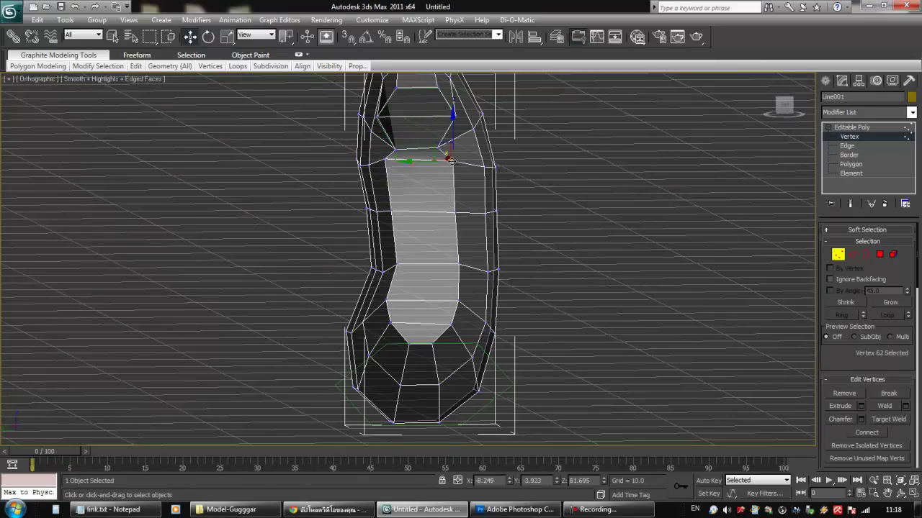
key("l")
scroll(451, 309, "up", 4)
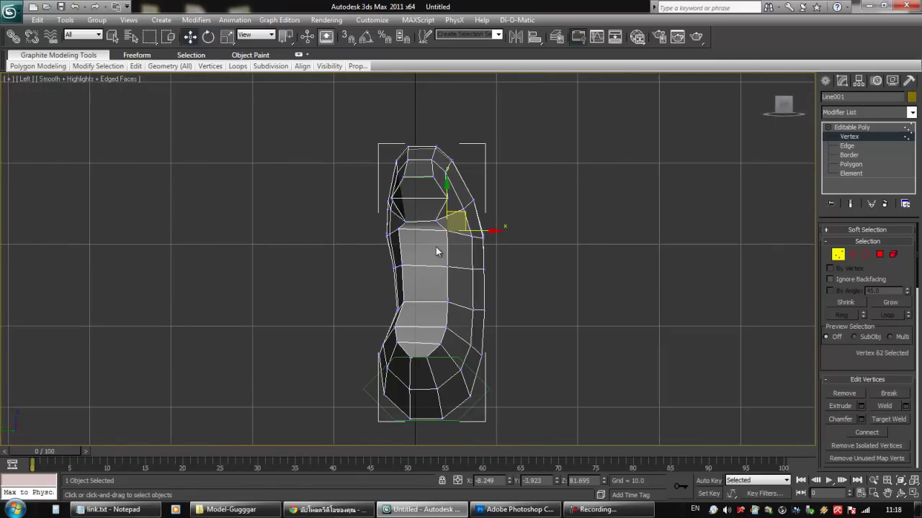
middle_click_drag(436, 247, 430, 214)
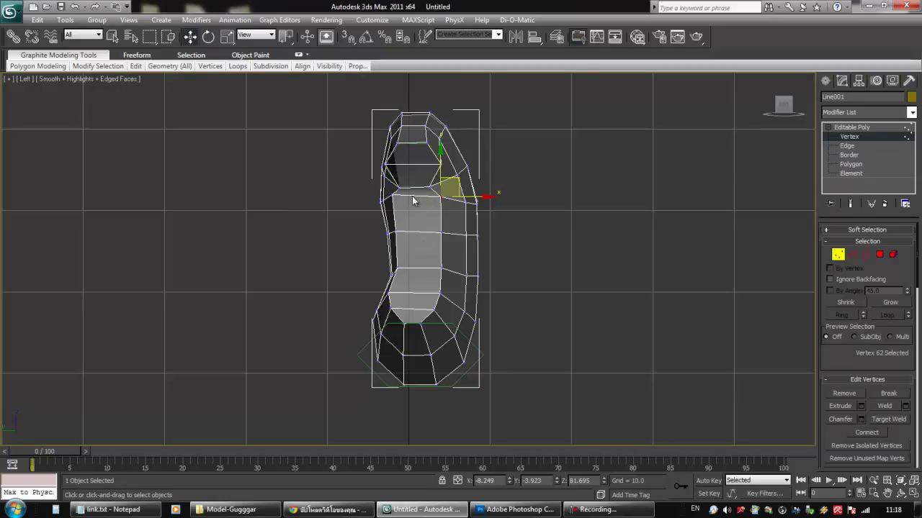
scroll(414, 201, "up", 3)
middle_click_drag(457, 133, 454, 174)
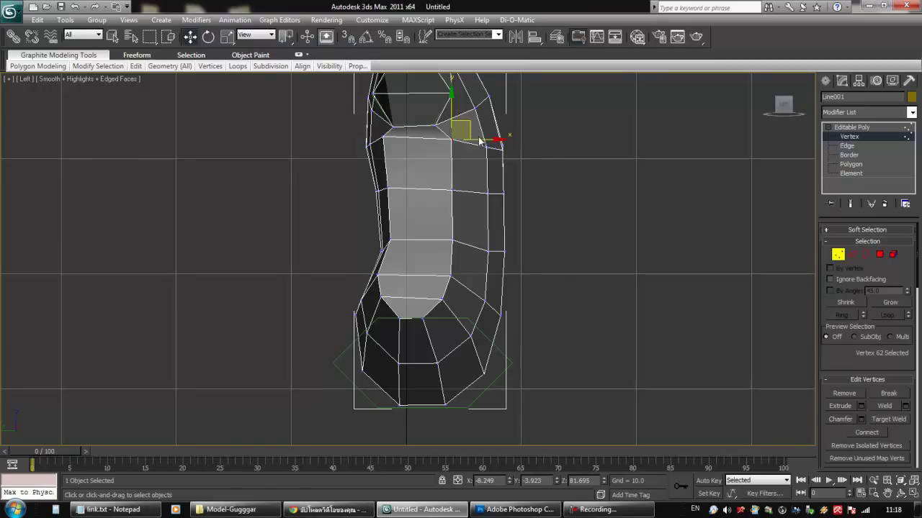
left_click_drag(487, 141, 477, 139)
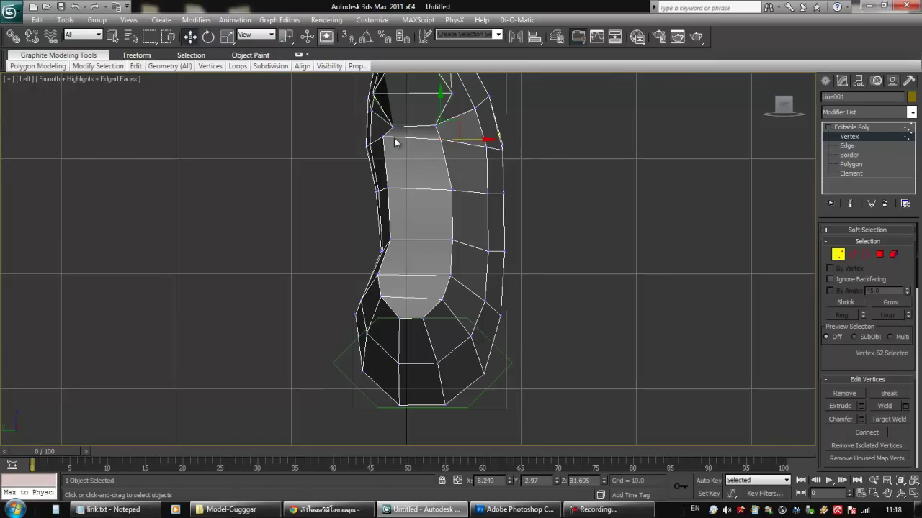
left_click_drag(398, 124, 408, 126)
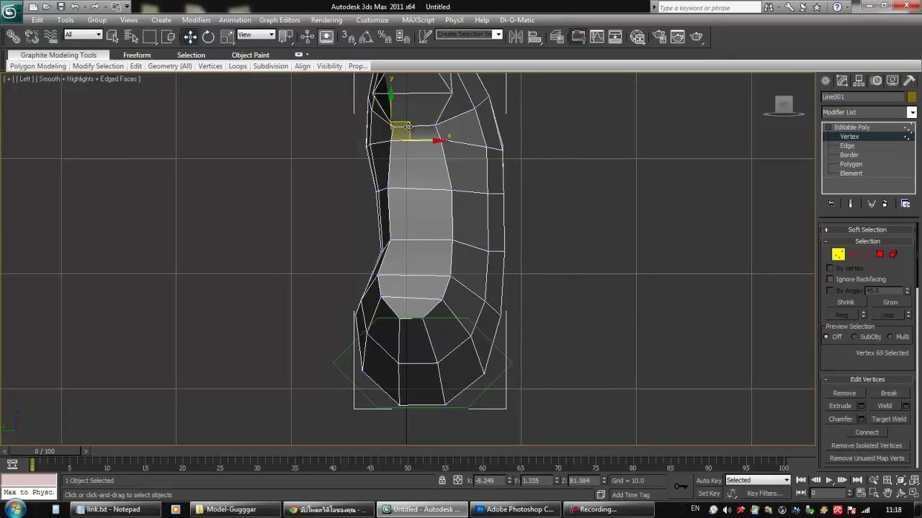
- Select the arm-opening polygons for inspection, and then the two lowest side polygons of the hip inside the leg's hexagon guide
middle_click_drag(416, 172, 409, 223)
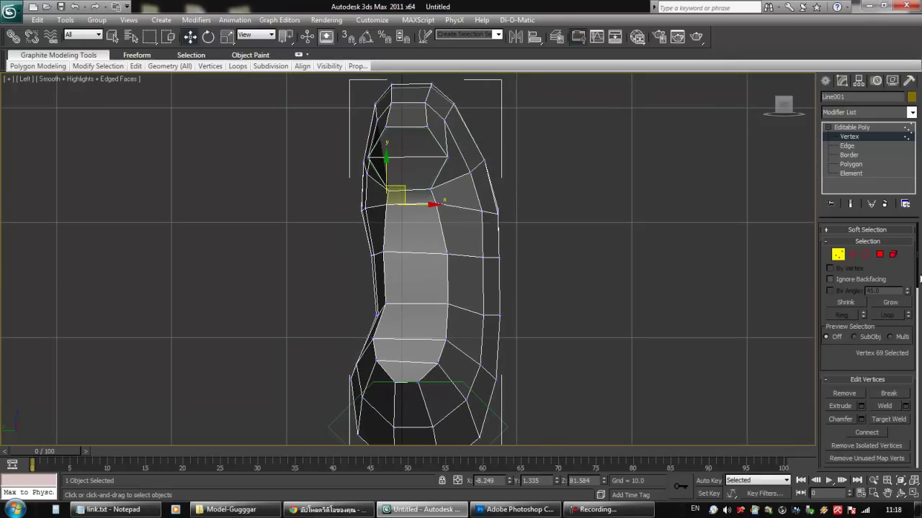
left_click(879, 255)
left_click(382, 148)
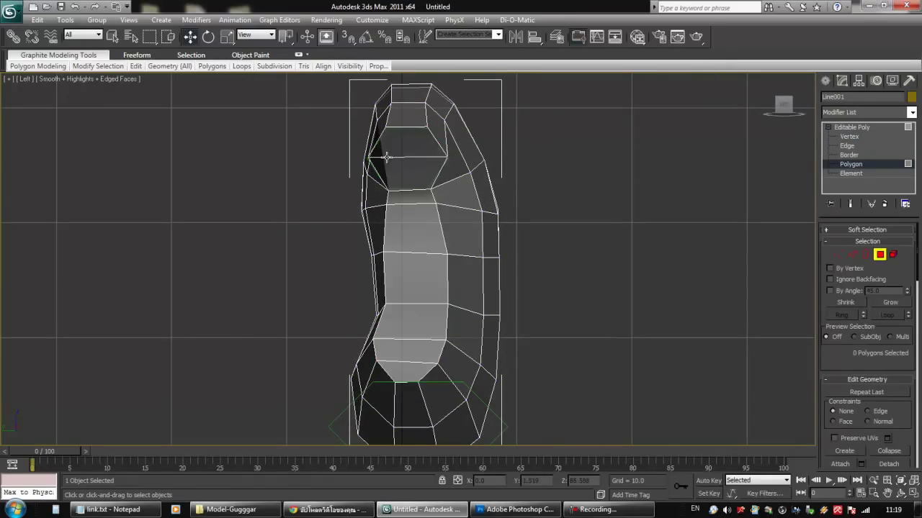
left_click(408, 176, "ctrl")
middle_click_drag(409, 178, 427, 186, "alt")
middle_click_drag(395, 150, 471, 301, "alt")
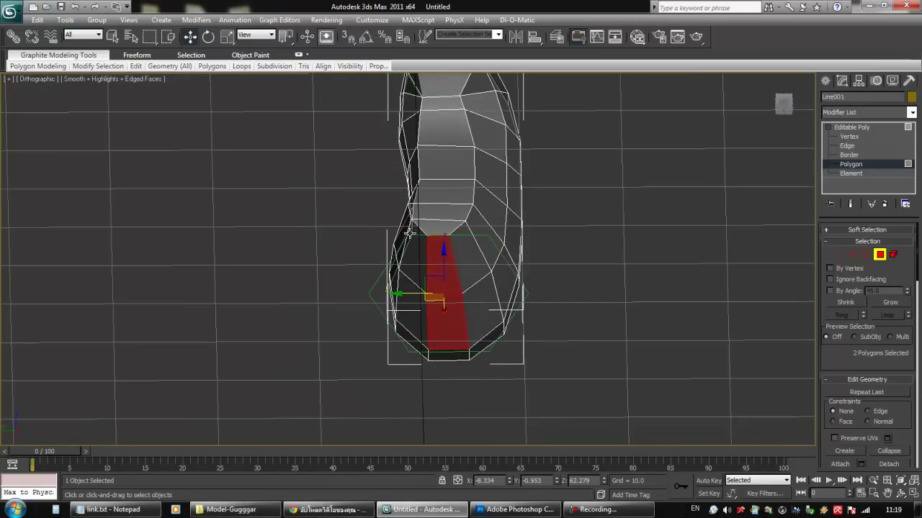
middle_click_drag(447, 307, 447, 294, "alt")
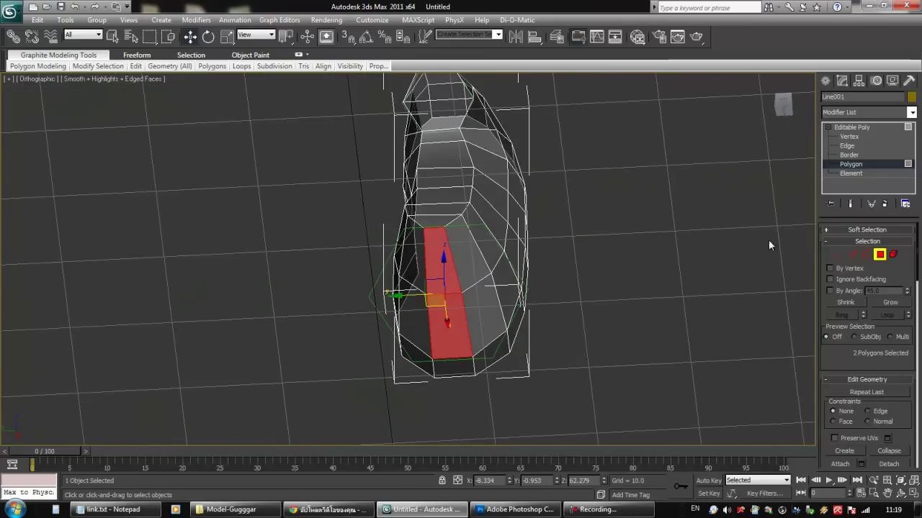
- Move the front and back vertex pairs at the hip's bottom edge apart to widen the leg area, and recheck its two selected polygons
left_click(836, 255)
left_click(434, 358)
left_click_drag(434, 357, 385, 371)
key("ctrl+z")
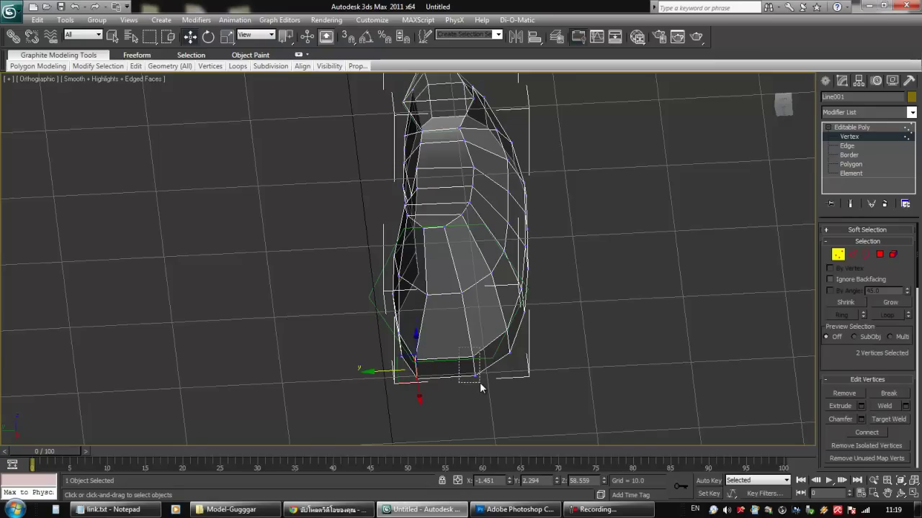
left_click_drag(445, 368, 467, 368)
middle_click_drag(528, 327, 499, 354, "alt")
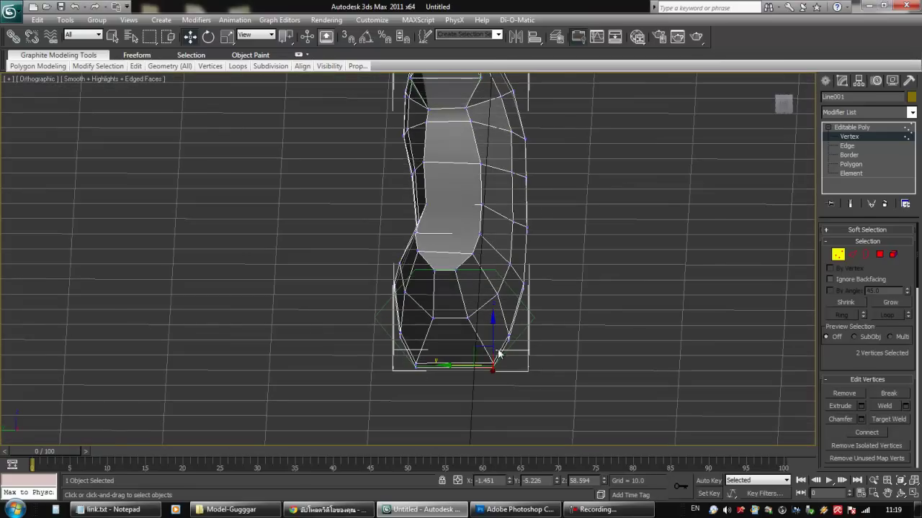
left_click(878, 254)
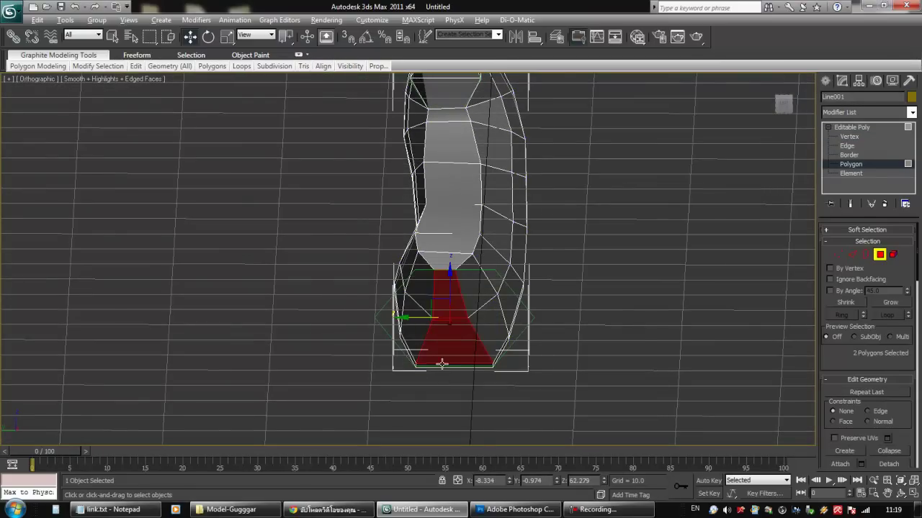
middle_click_drag(441, 364, 449, 358, "alt")
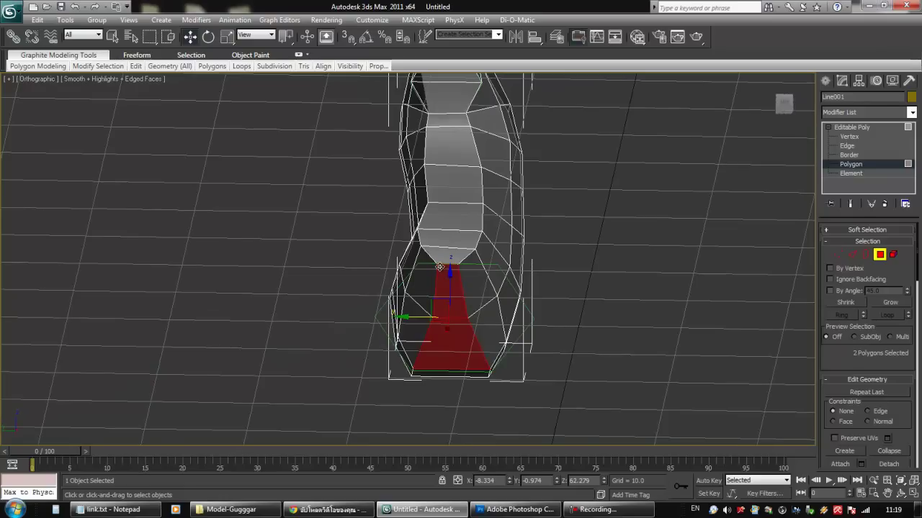
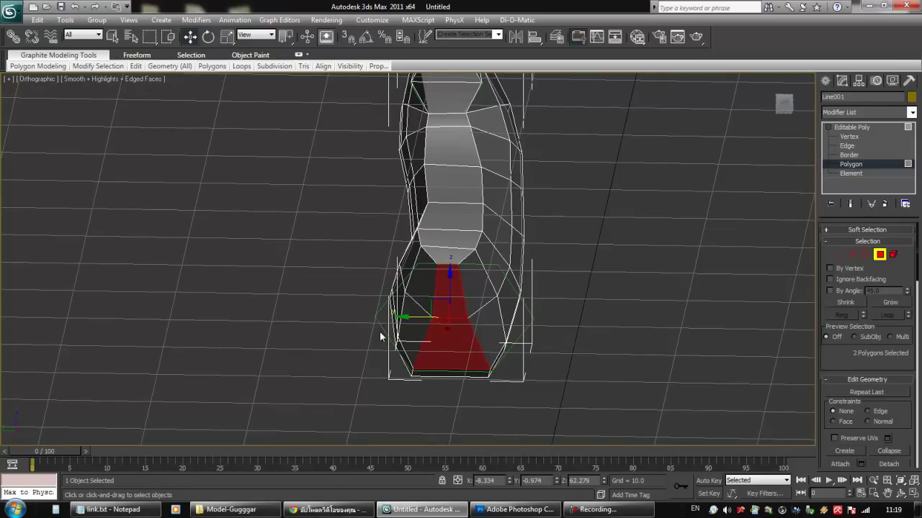
- Move the leg opening's two middle vertices apart to the front and back corners of the hexagon guide
left_click(749, 228)
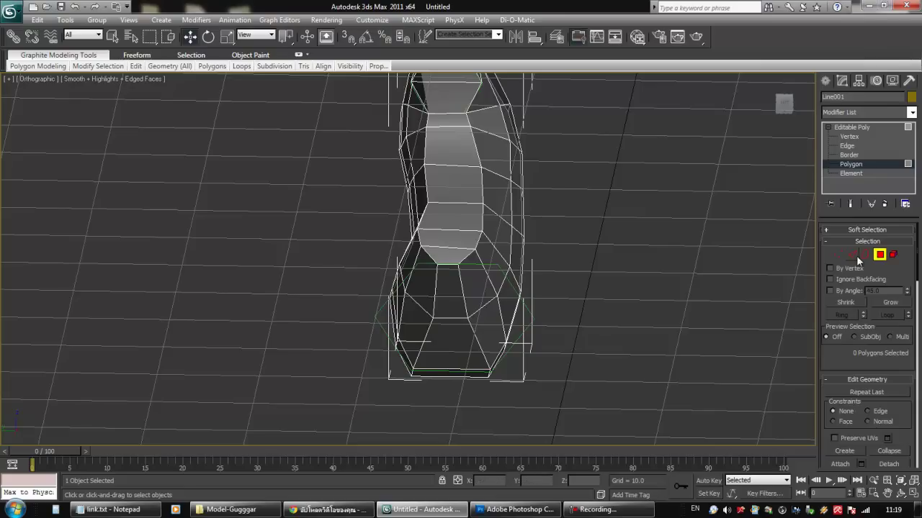
left_click(838, 254)
left_click(431, 325)
left_click_drag(382, 317, 325, 315)
mouse_move(473, 327)
middle_mouse_down("alt")
mouse_move(497, 348)
mouse_move(474, 325)
middle_mouse_up("alt")
left_click(469, 314)
left_click(468, 315)
left_click_drag(468, 315, 489, 323)
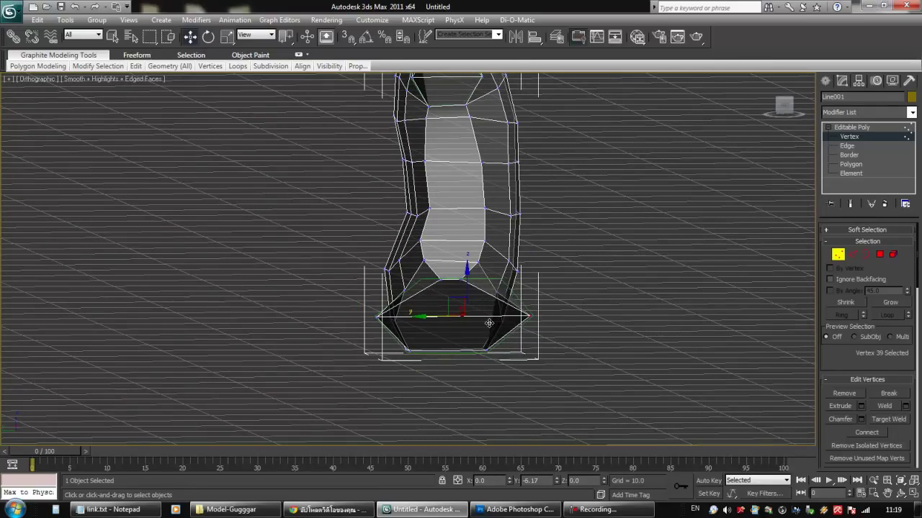
- Move the leg opening's two top vertices apart onto the upper corners of the hexagon guide
left_click_drag(458, 280, 458, 281)
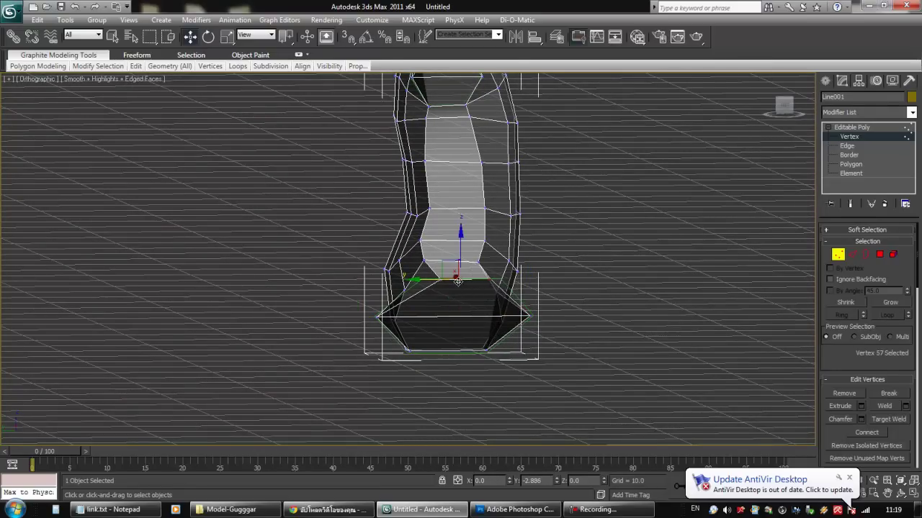
left_click(437, 277)
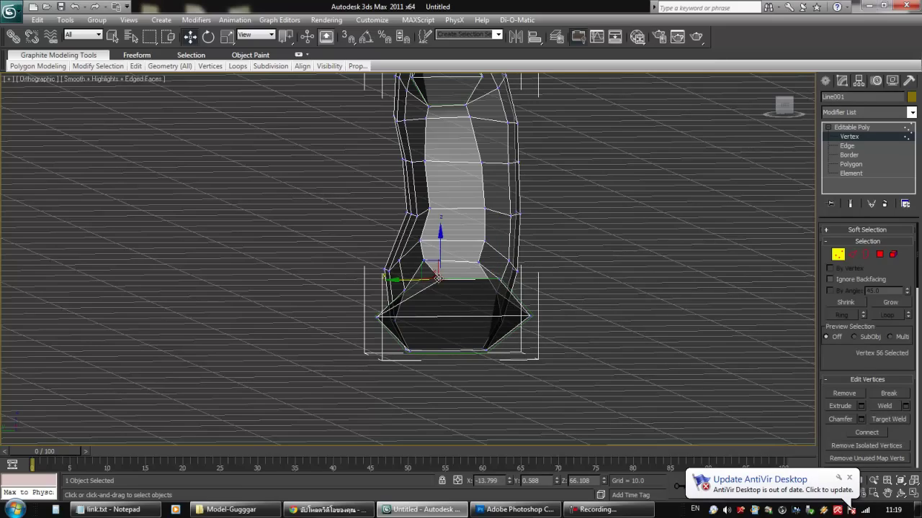
middle_click_drag(400, 284, 547, 334, "alt")
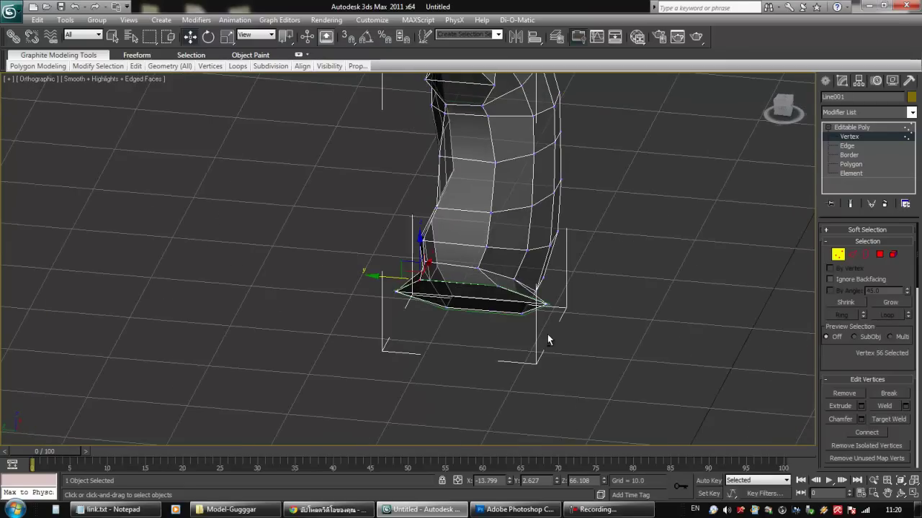
- Move the front hip vertex beside the leg opening's front corner forward to widen the lowest row
left_click_drag(524, 296, 561, 329)
left_click(562, 324)
middle_click_drag(561, 324, 480, 304, "alt")
left_click(477, 294)
left_click_drag(450, 269, 463, 276)
- Move the front hip vertices of the rows higher up forward, smoothing that column toward the waist
middle_click_drag(477, 269, 483, 245, "alt")
left_click(471, 252)
left_click_drag(447, 247, 456, 229)
left_click(476, 210, "ctrl")
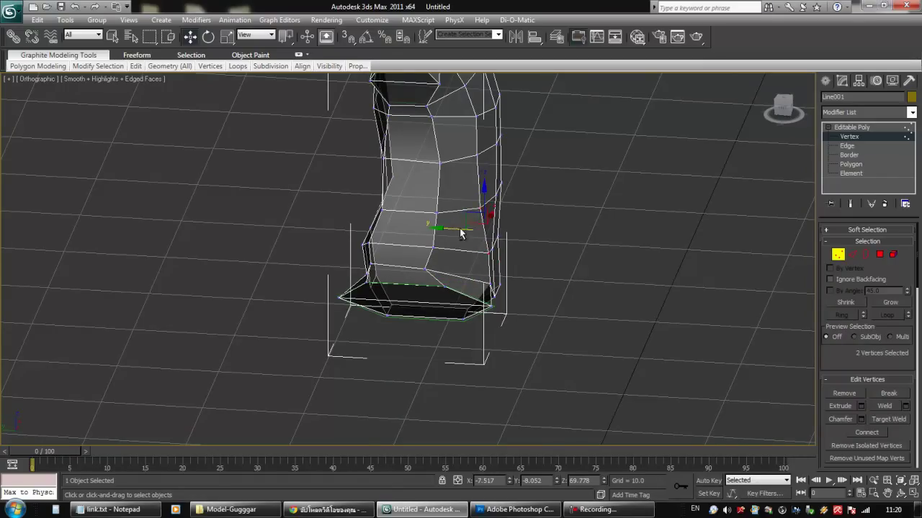
middle_click_drag(459, 228, 524, 244, "alt")
left_click(446, 215)
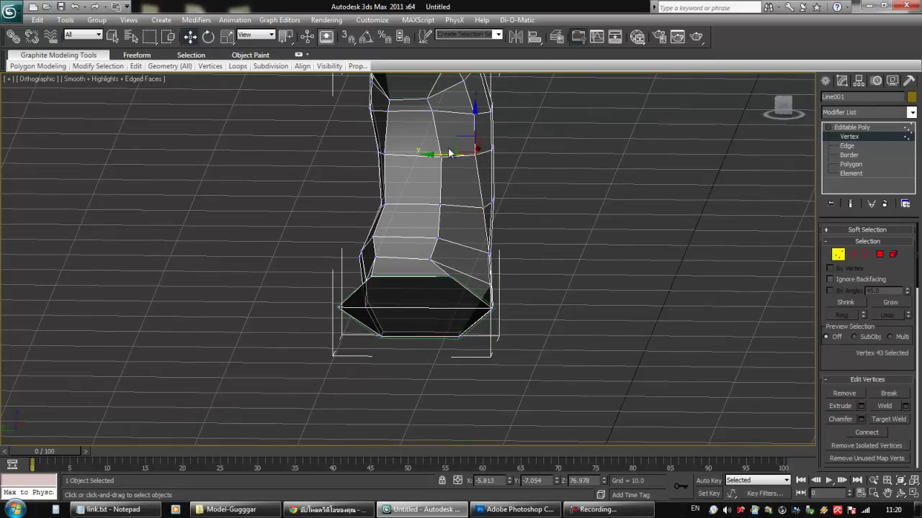
left_click_drag(446, 155, 447, 155)
- In the front view, lower the centre-line vertices of the row just above the crotch edge
middle_click_drag(653, 343, 577, 336, "alt")
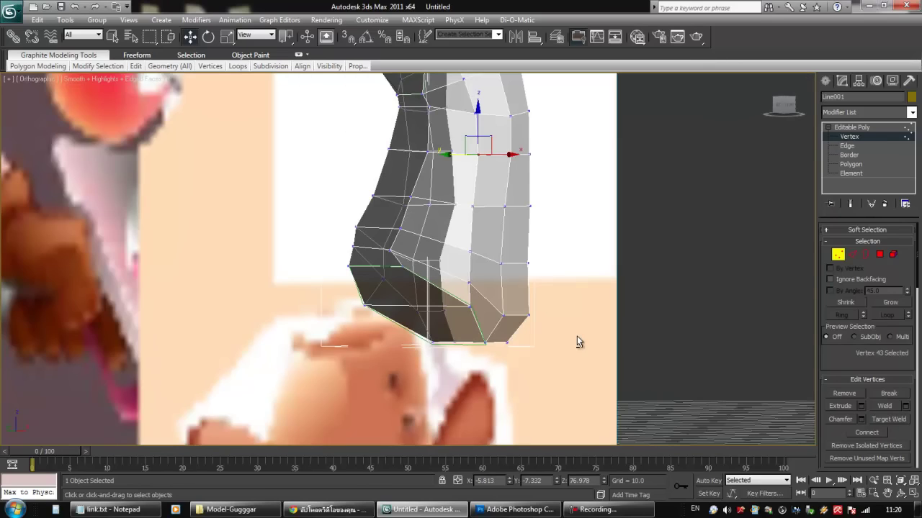
mouse_move(514, 328)
middle_mouse_down("alt")
mouse_move(447, 328)
mouse_move(483, 337)
mouse_move(509, 263)
mouse_move(523, 302)
mouse_move(506, 313)
middle_mouse_up("alt")
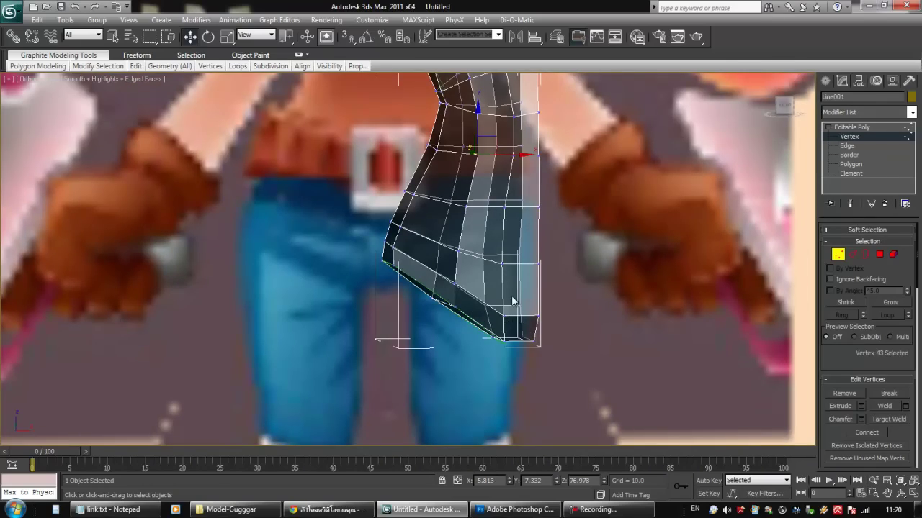
key("f")
scroll(519, 353, "up", 6)
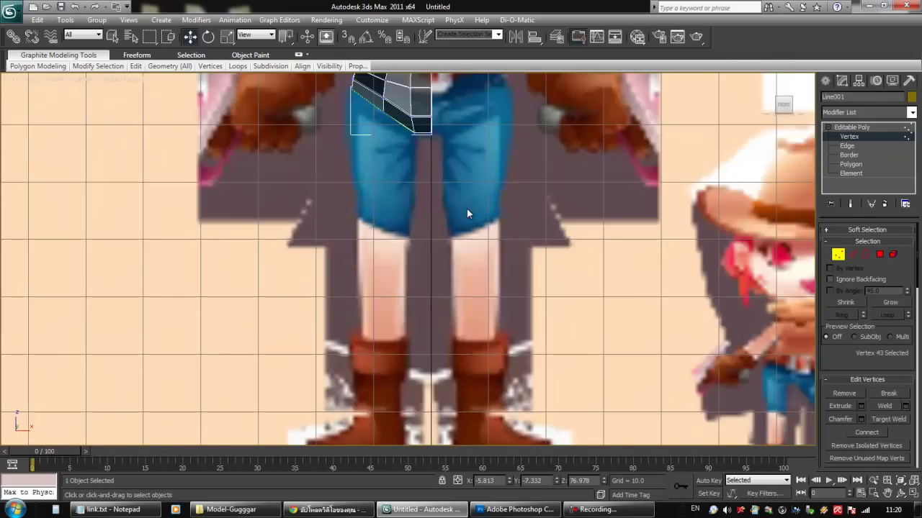
scroll(466, 209, "down", 2)
scroll(484, 330, "up", 3)
left_click_drag(491, 321, 491, 316)
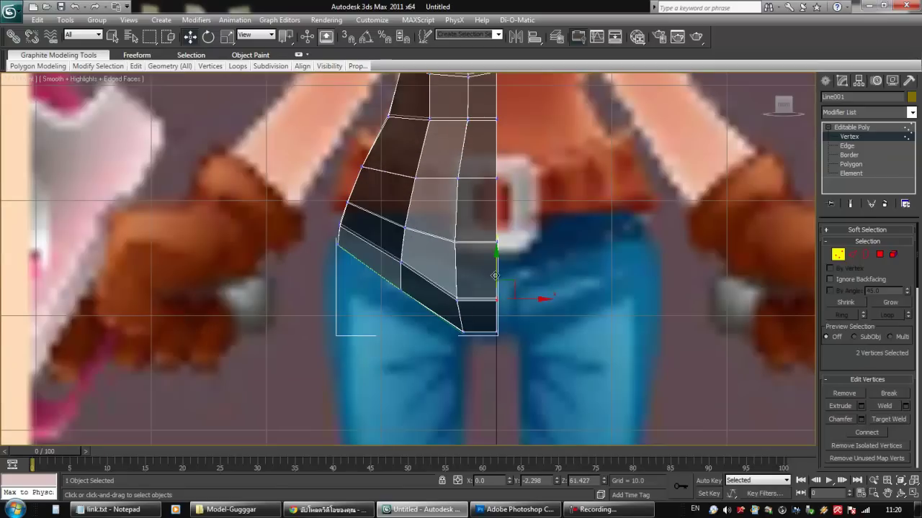
- Move the side strip's front vertices in the three rows above the leg opening forward to widen the strip
middle_click_drag(437, 317, 531, 330, "alt")
left_click(493, 250)
middle_click_drag(494, 249, 508, 305, "alt")
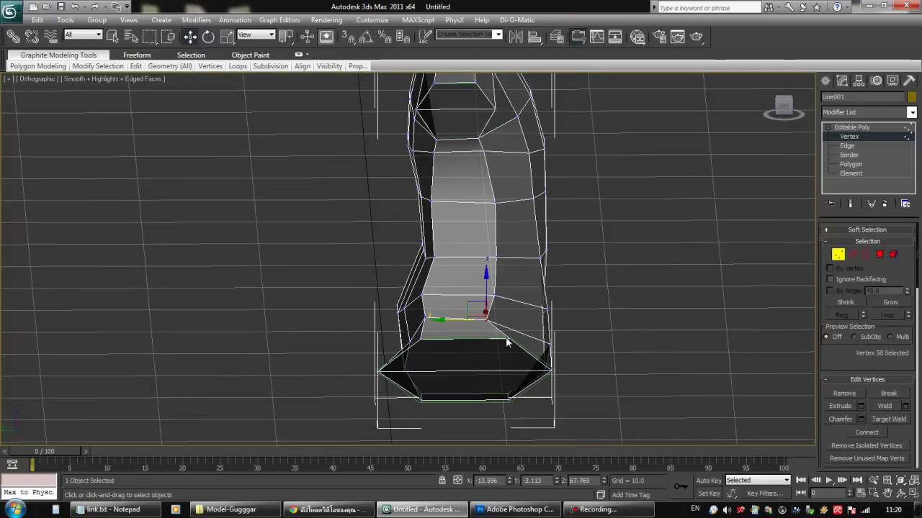
left_click(494, 290)
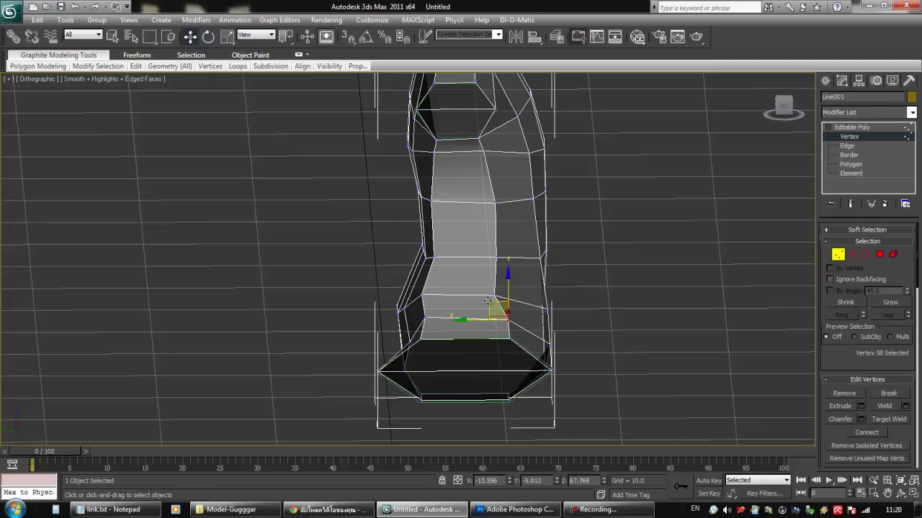
left_click_drag(475, 296, 483, 299)
left_click(495, 259)
left_click_drag(471, 258, 475, 259)
- Move the side strip's back vertex in the row just above the leg opening backward
middle_click_drag(472, 306, 444, 316, "alt")
left_click(422, 317)
left_click_drag(422, 315, 395, 317)
- Move the back hip vertices of the two lower rows backward to fill out the buttocks
middle_click_drag(435, 303, 327, 332, "alt")
left_click(387, 324)
left_click(363, 335, "ctrl")
left_click(348, 331, "ctrl")
left_click_drag(331, 332, 303, 331)
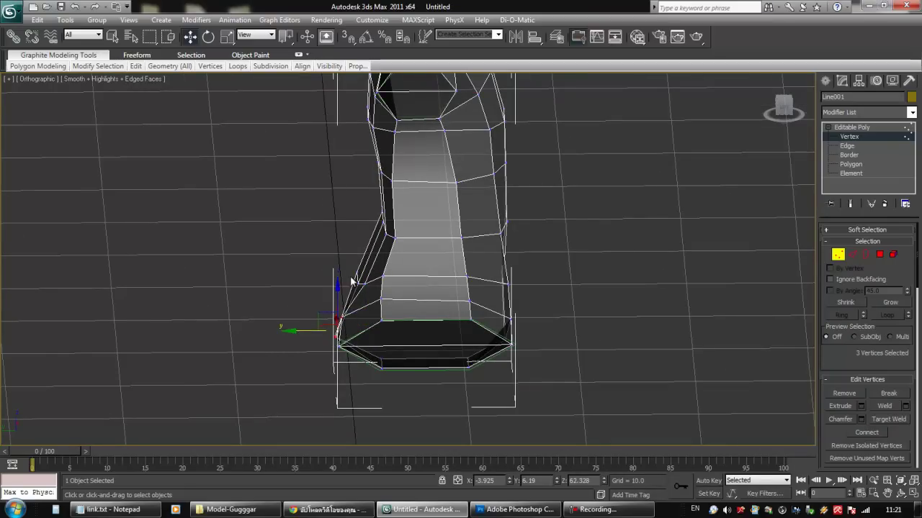
left_click_drag(368, 292, 321, 279)
middle_click_drag(329, 282, 351, 287, "alt")
- In the front view, nudge the vertex pair at the upper chest beside the shoulder
key("f")
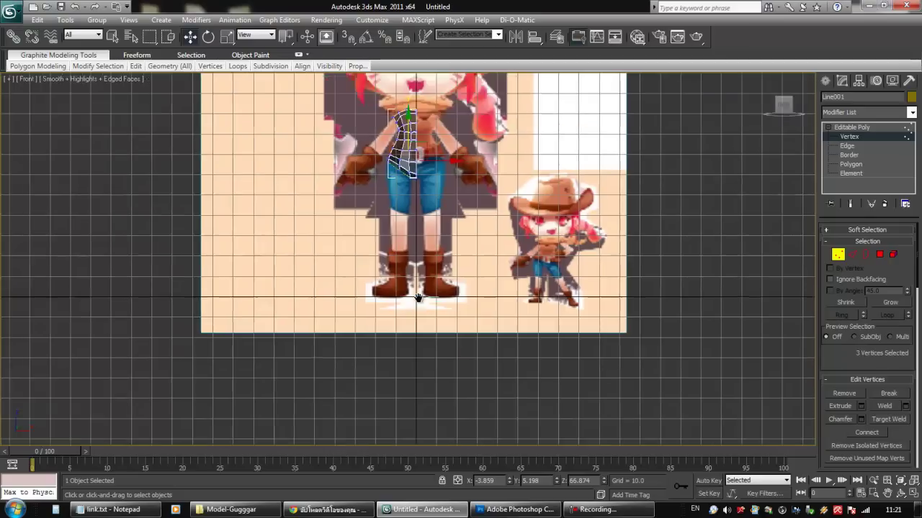
scroll(416, 215, "up", 4)
middle_click_drag(421, 212, 421, 297)
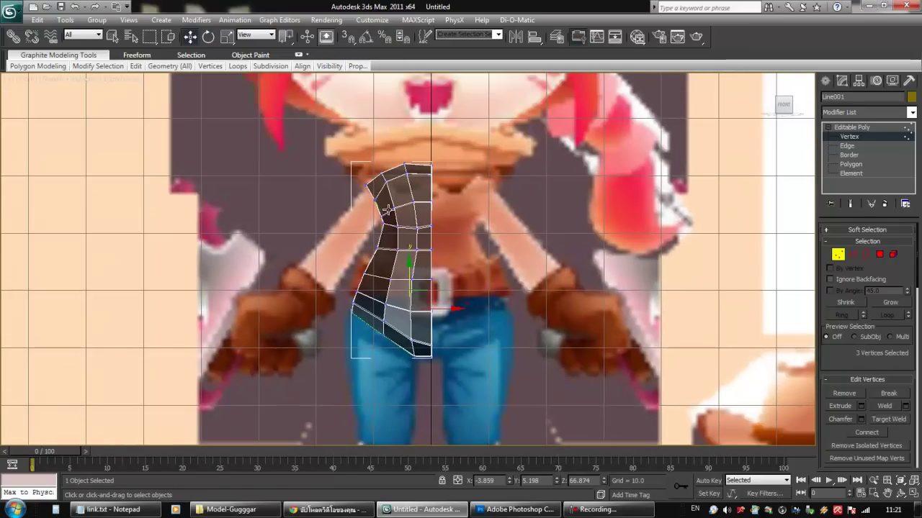
scroll(418, 293, "up", 2)
mouse_move(377, 151)
left_mouse_down()
mouse_move(383, 157)
mouse_move(390, 145)
left_mouse_up()
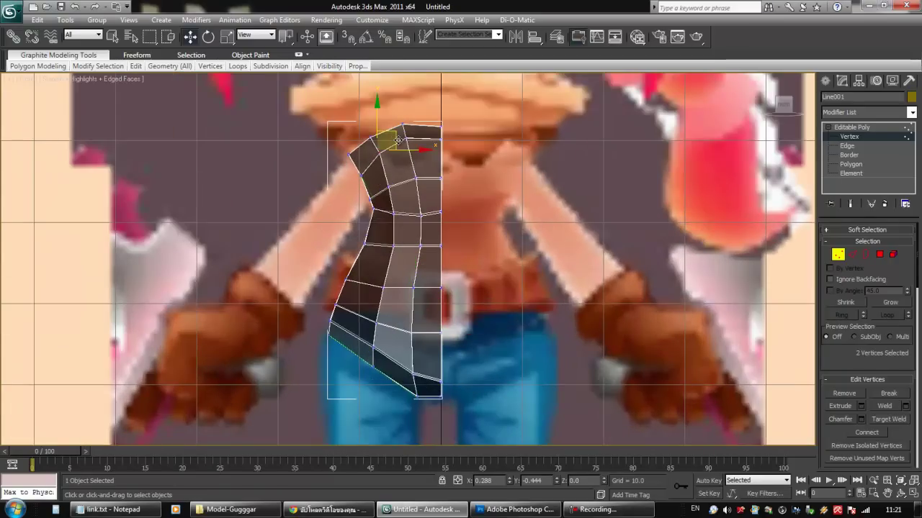
- Raise the two lower buttock vertices nearest the centre line
key("l")
middle_click_drag(429, 174, 343, 389)
scroll(344, 390, "down", 4)
middle_click_drag(484, 212, 490, 295)
scroll(490, 295, "up", 3)
scroll(489, 300, "up", 3)
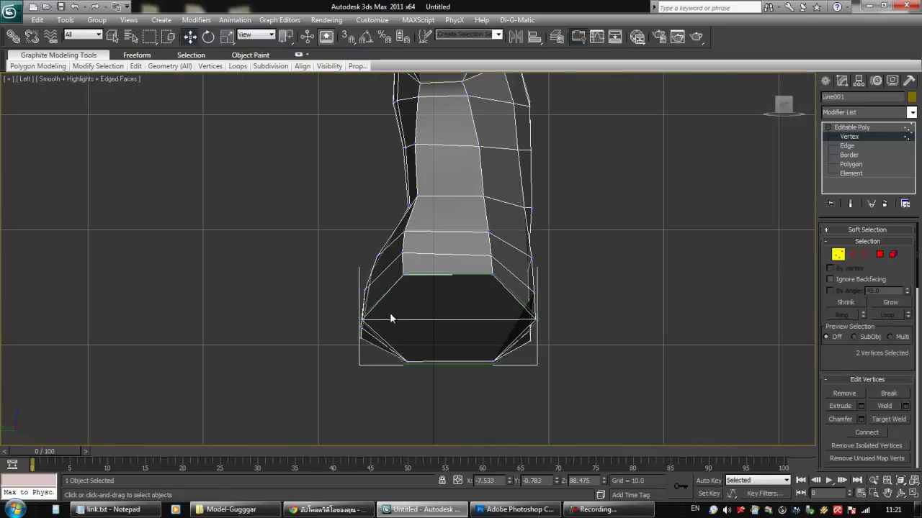
middle_click_drag(350, 324, 331, 323, "alt")
left_click_drag(350, 356, 350, 356)
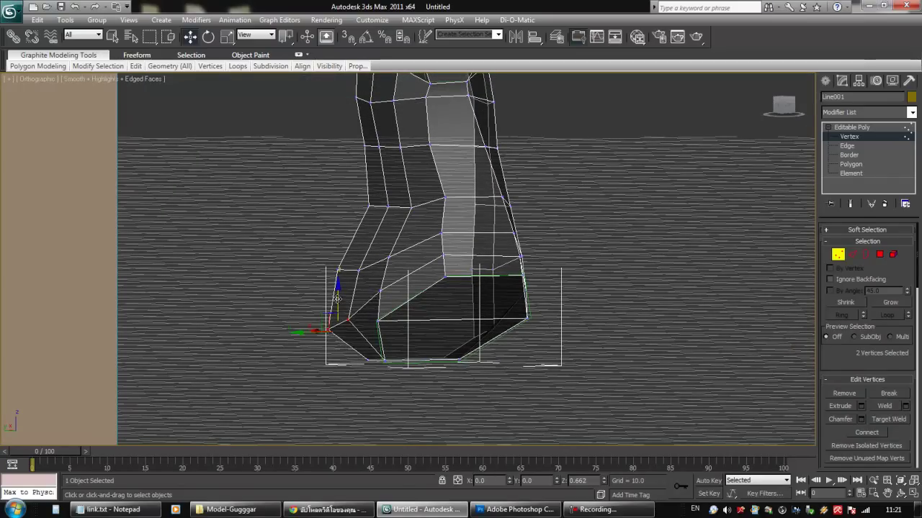
left_click(332, 338)
- From below, reposition the vertex pairs at the back of the hip to round the buttock contour
middle_click_drag(326, 285, 419, 405, "alt")
left_click(369, 294)
left_click(367, 315, "ctrl")
left_click_drag(367, 317, 364, 290)
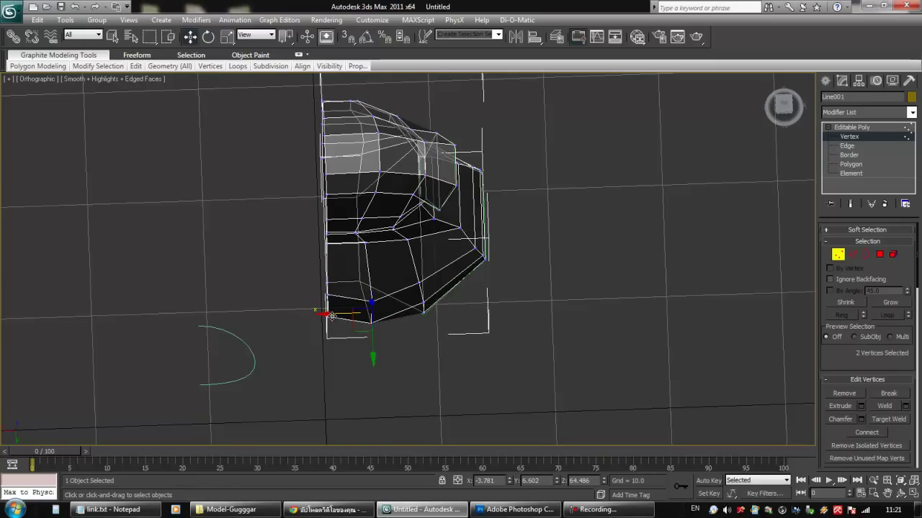
middle_click_drag(392, 317, 463, 316, "alt")
scroll(448, 316, "down", 3)
left_click(437, 233)
left_click(439, 274, "ctrl")
left_click_drag(410, 253, 423, 235)
left_click(440, 233)
- In the left view, shift the side strip's back vertex just below the arm opening slightly forward
middle_click_drag(425, 234, 457, 347, "alt")
key("l")
scroll(459, 260, "up", 5)
middle_click_drag(489, 166, 450, 266)
scroll(450, 266, "up", 3)
left_click(476, 201)
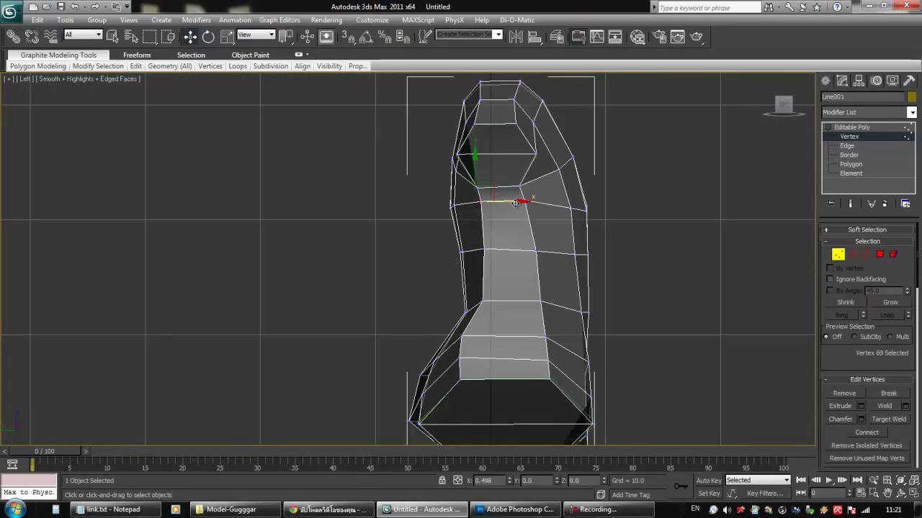
- Inspect the overall shape of the half-body mesh from the side, front and three-quarter angles
middle_click_drag(524, 267, 525, 241)
key("p")
middle_click_drag(540, 296, 477, 322, "alt")
scroll(487, 331, "up", 2)
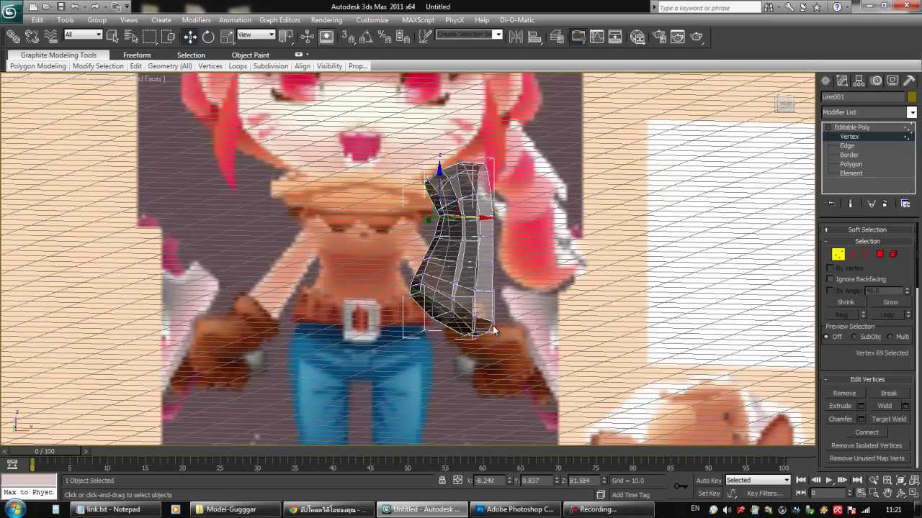
middle_click_drag(493, 273, 555, 313, "alt")
middle_click_drag(497, 241, 475, 236, "alt")
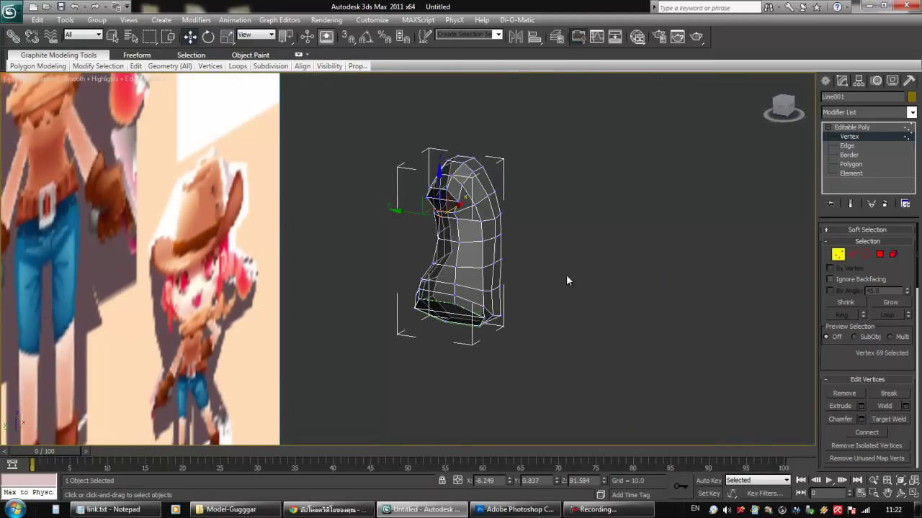
middle_click_drag(588, 284, 610, 329)
scroll(610, 328, "up", 3)
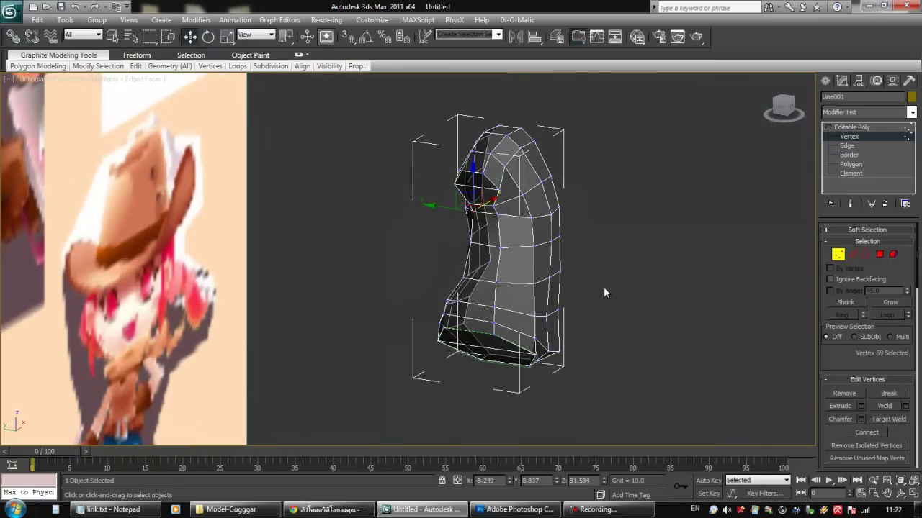
- Leave vertex editing and apply a MeshSmooth modifier with 2 iterations to the half-body
left_click(839, 253)
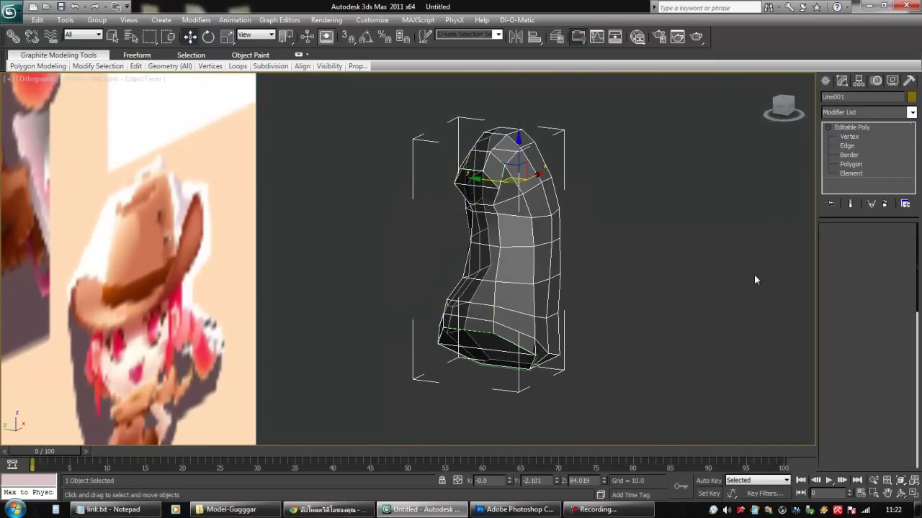
left_click(754, 273)
left_click(547, 213)
key("alt+x")
middle_click_drag(549, 216, 596, 304, "alt")
left_click(914, 113)
left_click(911, 112)
left_click(912, 112)
left_click(912, 112)
left_click_drag(917, 150, 916, 248)
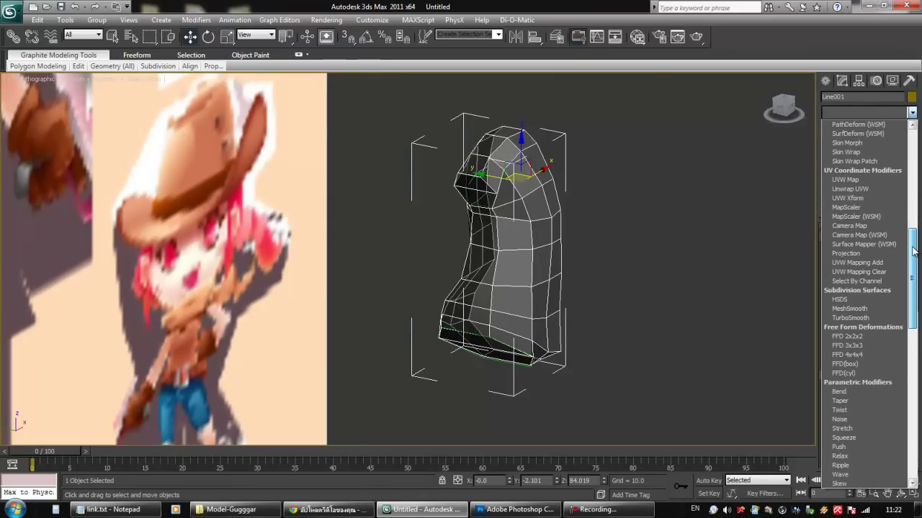
left_click(839, 297)
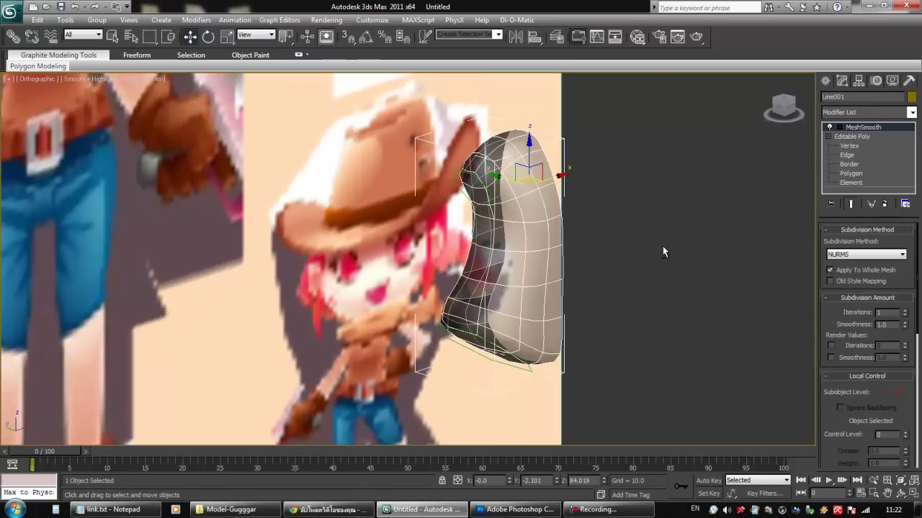
left_click_drag(876, 316, 899, 296)
left_click(904, 294)
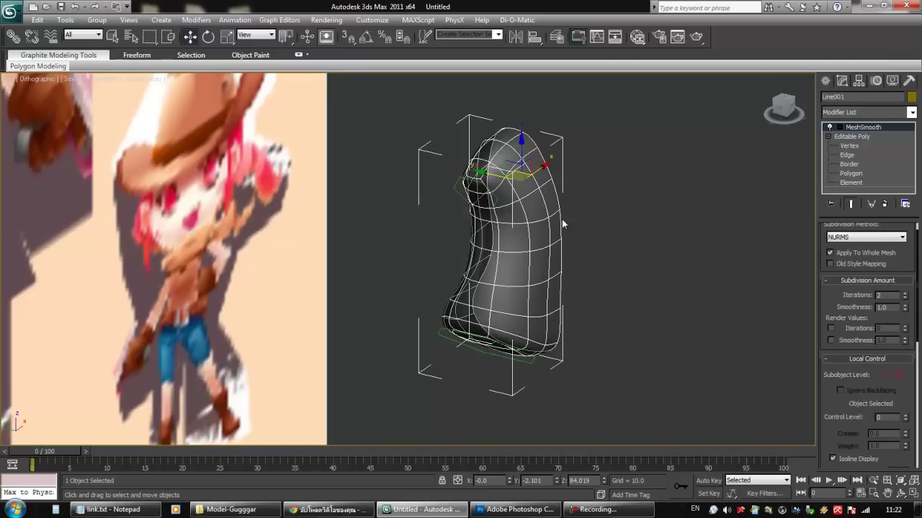
- Turn off See-Through in the half-body's object properties
right_click(551, 210)
left_click(563, 279)
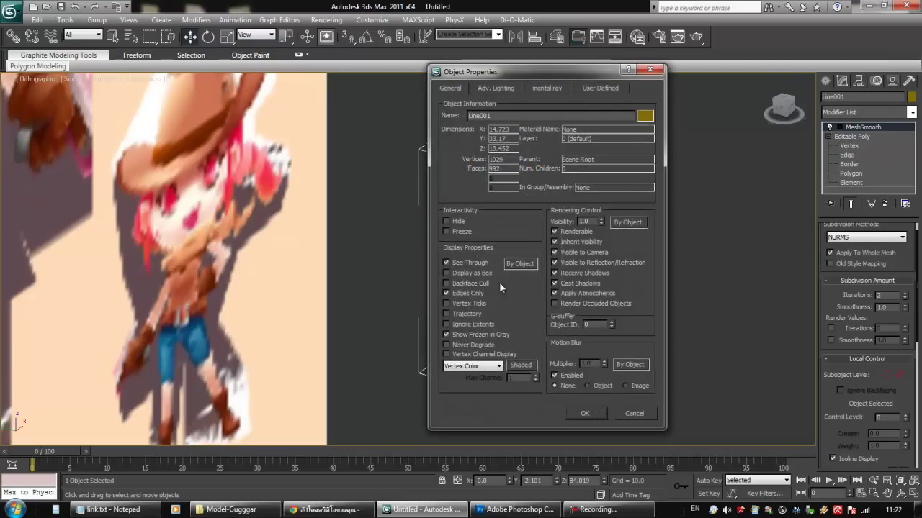
left_click(585, 416)
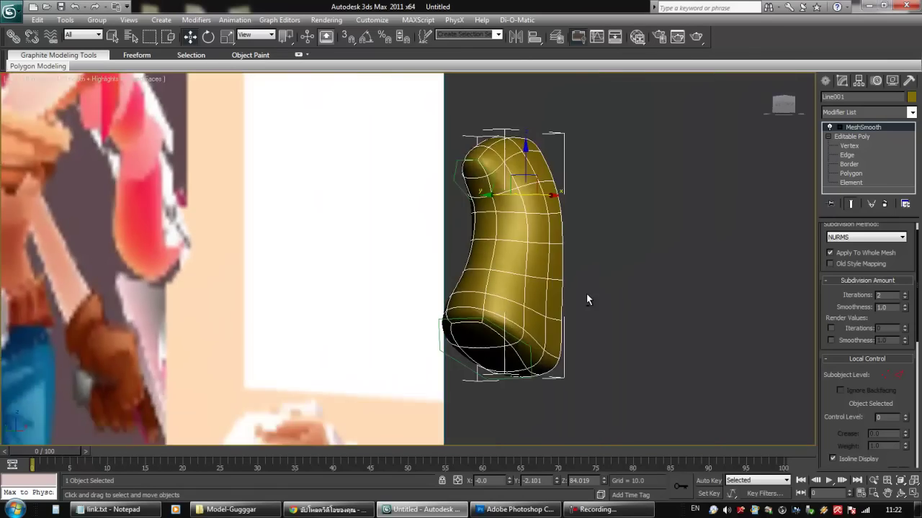
- Select the polygons capping the arm opening and the leg opening in the Editable Poly and delete them
middle_click_drag(586, 294, 561, 300, "alt")
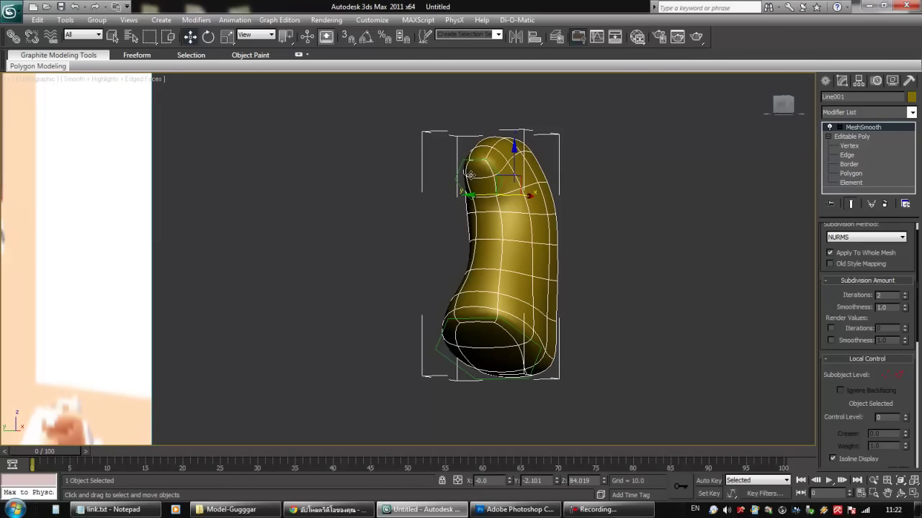
middle_click_drag(480, 187, 513, 287, "alt")
middle_click_drag(511, 322, 367, 344, "alt")
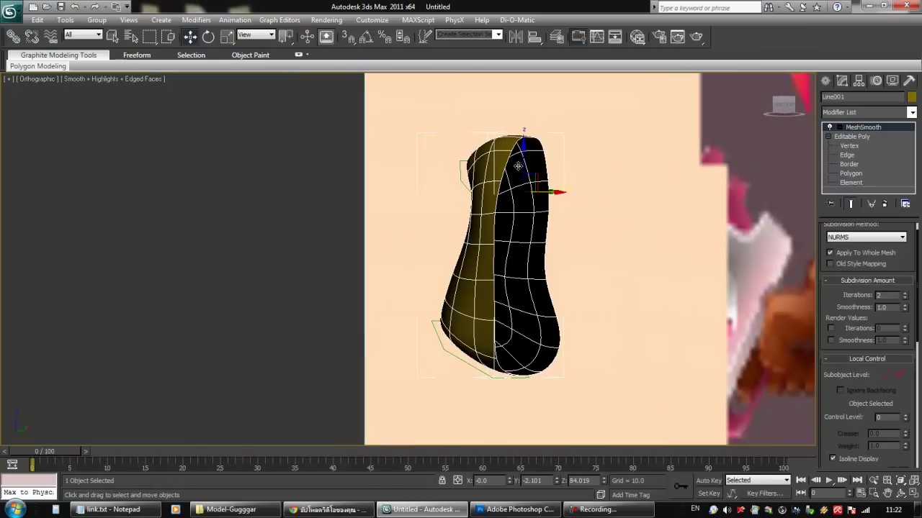
middle_click_drag(515, 334, 638, 333, "alt")
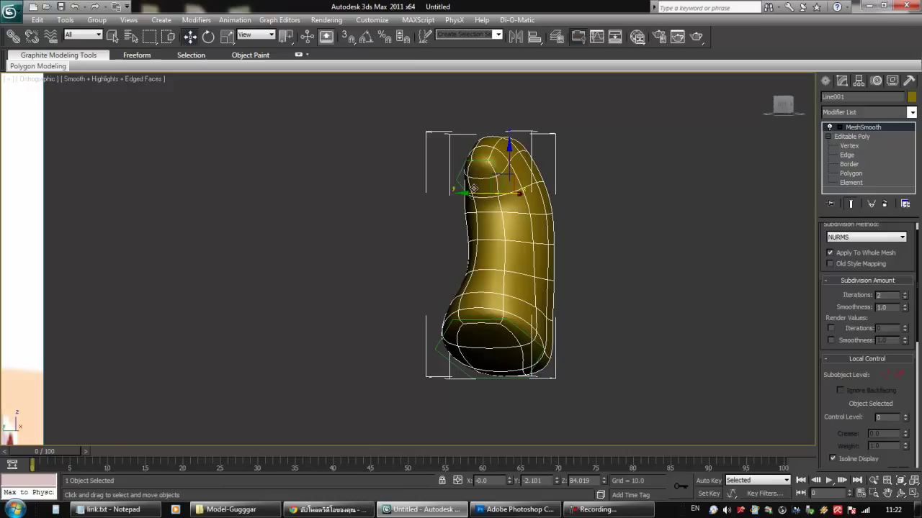
middle_click_drag(473, 189, 530, 234, "alt")
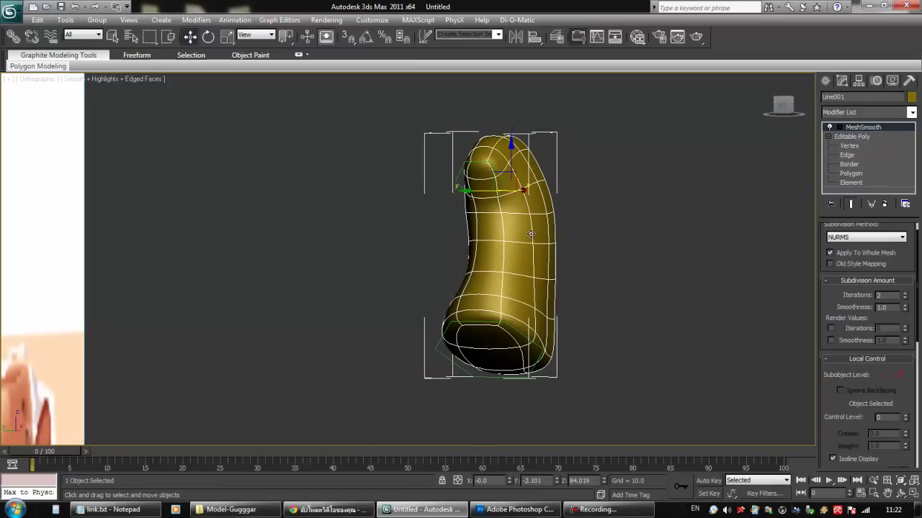
left_click(849, 173)
left_click(479, 189)
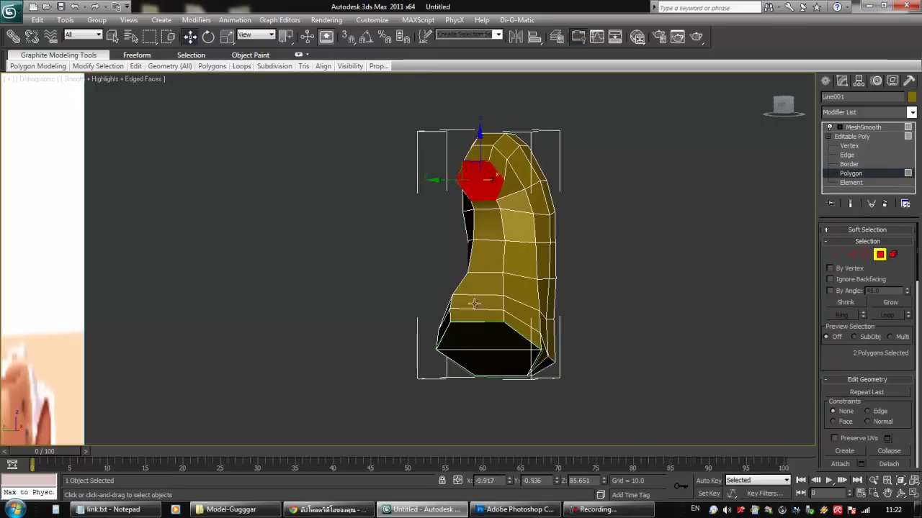
left_click(483, 333, "ctrl")
left_click(493, 368, "ctrl")
key("Delete")
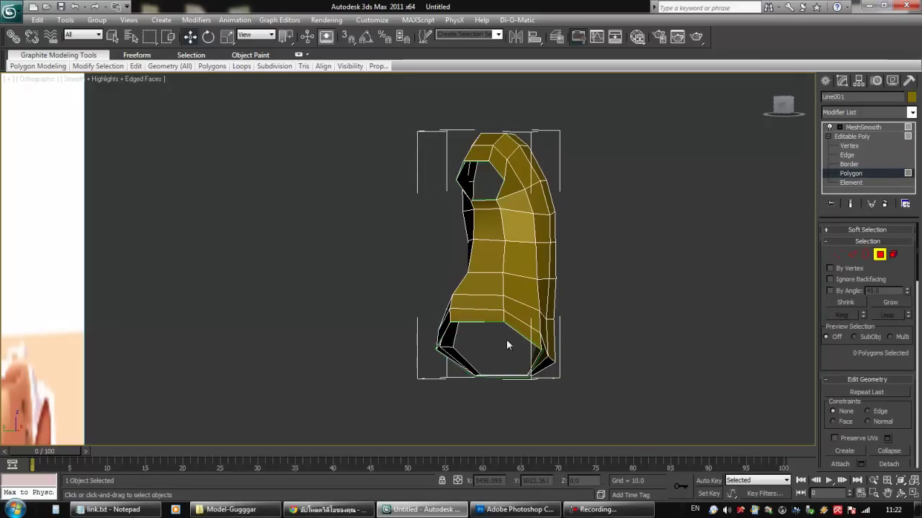
- Return to the MeshSmooth level and inspect the smoothed arm and leg openings from several angles
left_click(852, 136)
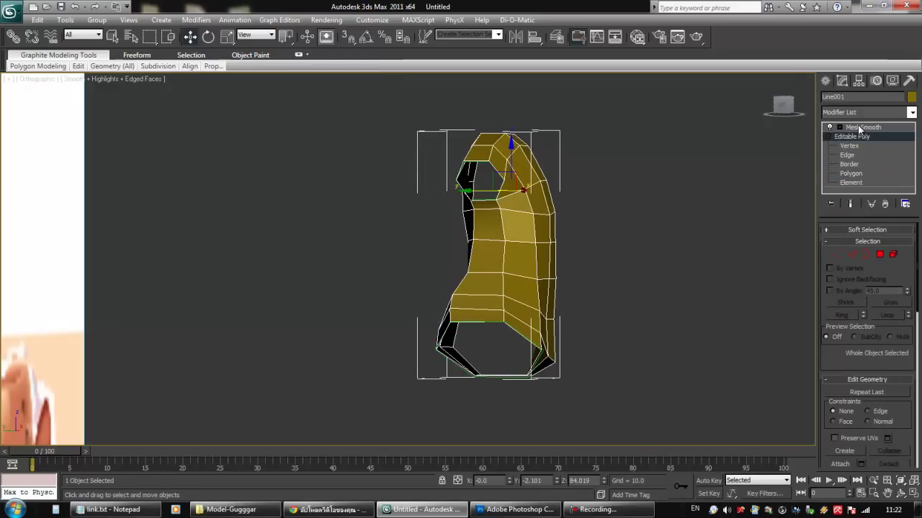
left_click(859, 128)
middle_click_drag(653, 216, 491, 187, "alt")
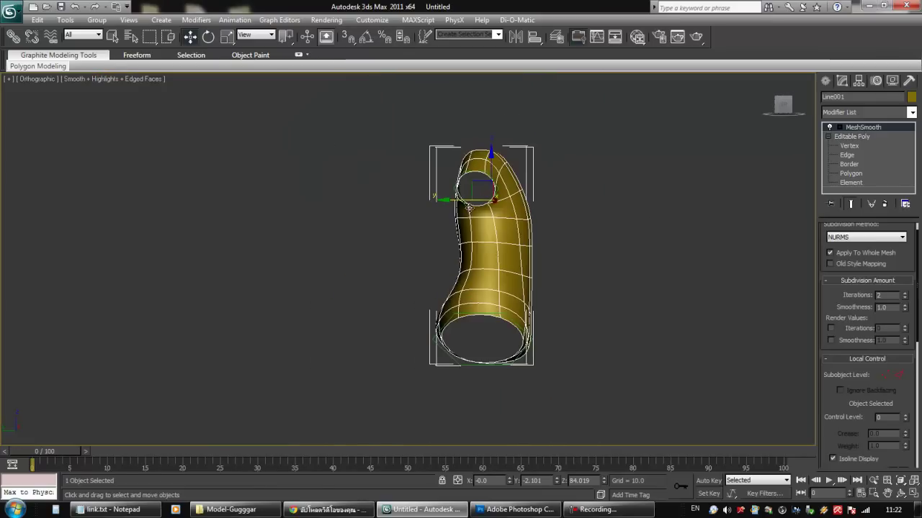
middle_click_drag(493, 311, 492, 274, "alt")
middle_click_drag(544, 313, 488, 334, "alt")
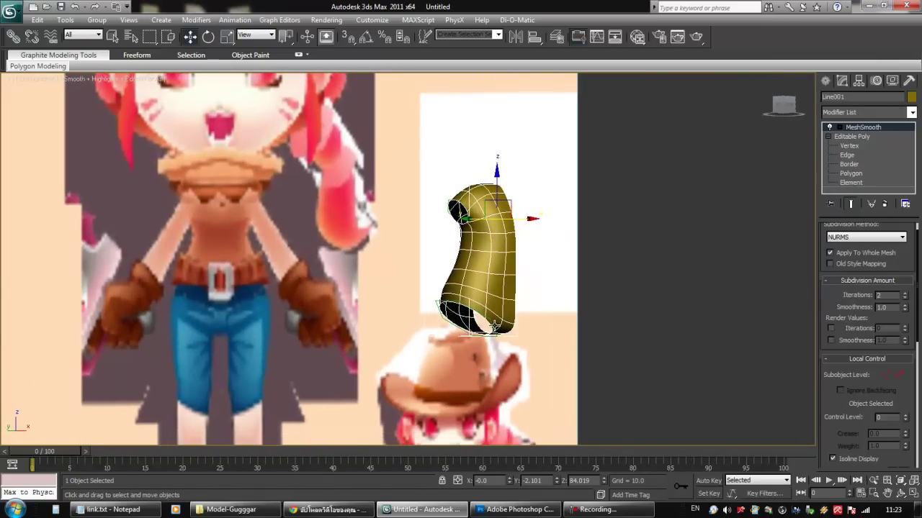